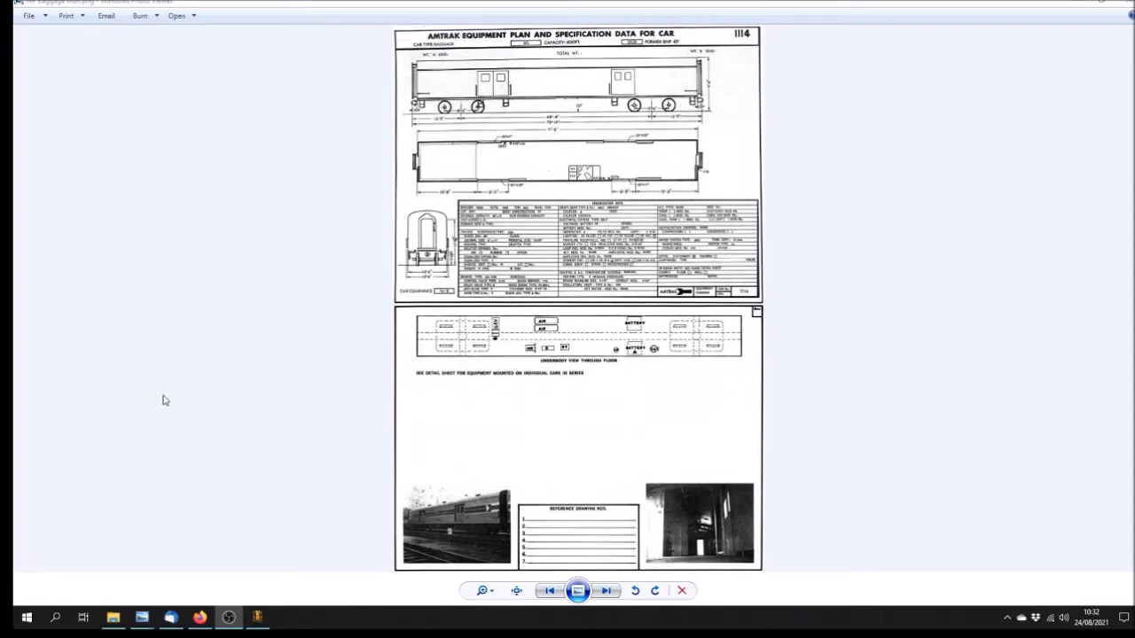
# - Examine the baggage car reference drawings, covering the full plan sheet and the separate top, side and end views
pyautogui.click(242, 457)
pyautogui.press('Right')
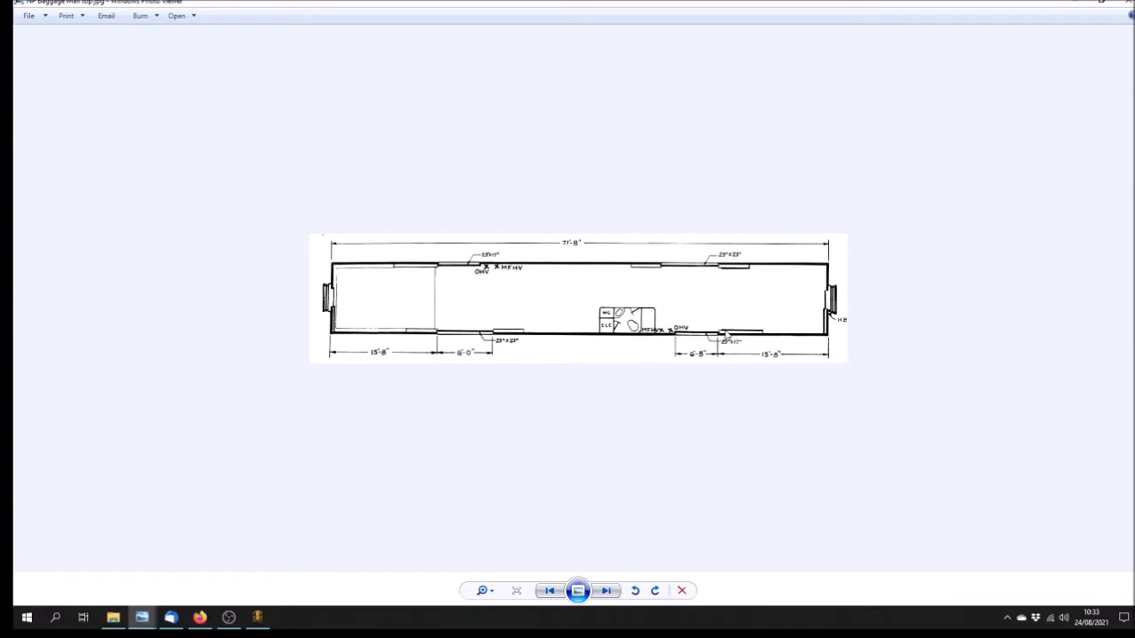
pyautogui.press('Right')
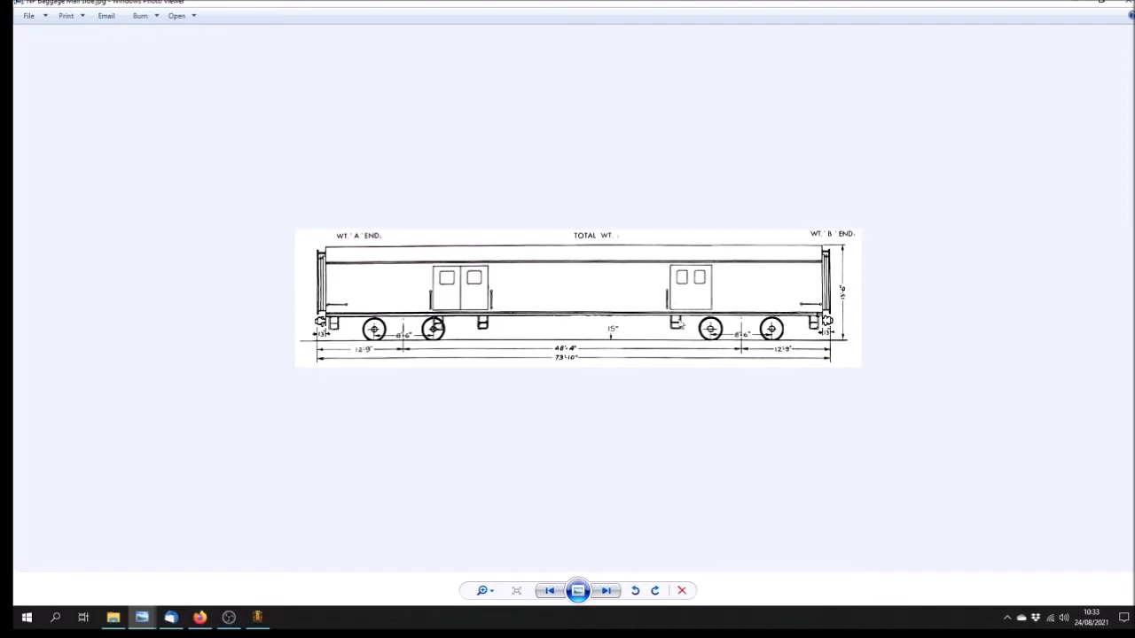
pyautogui.press('Right')
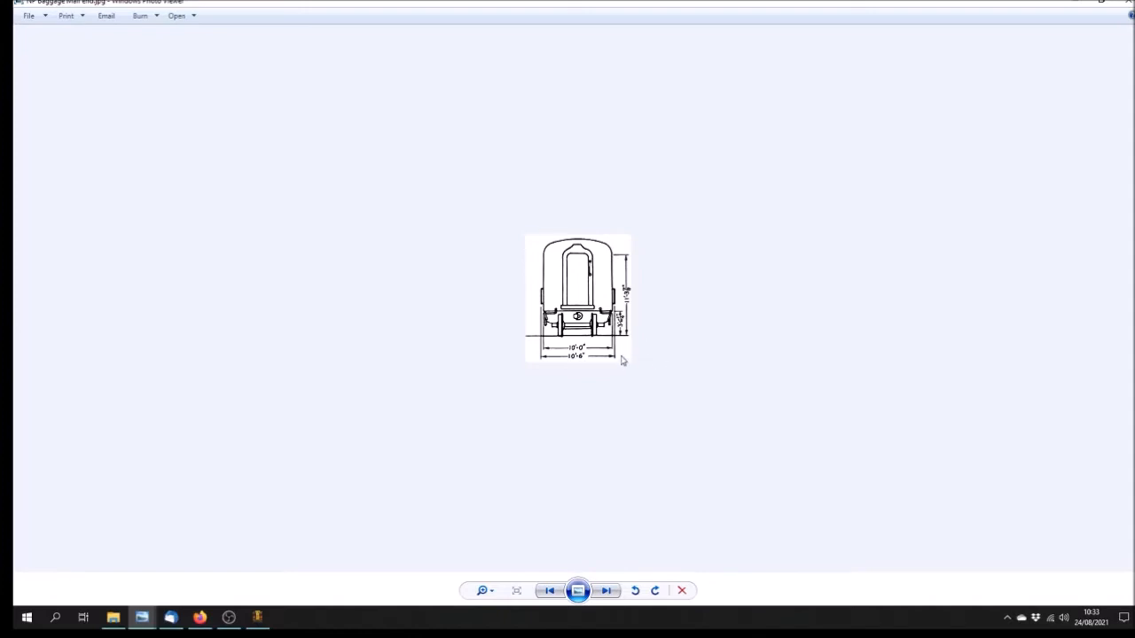
pyautogui.press('Right')
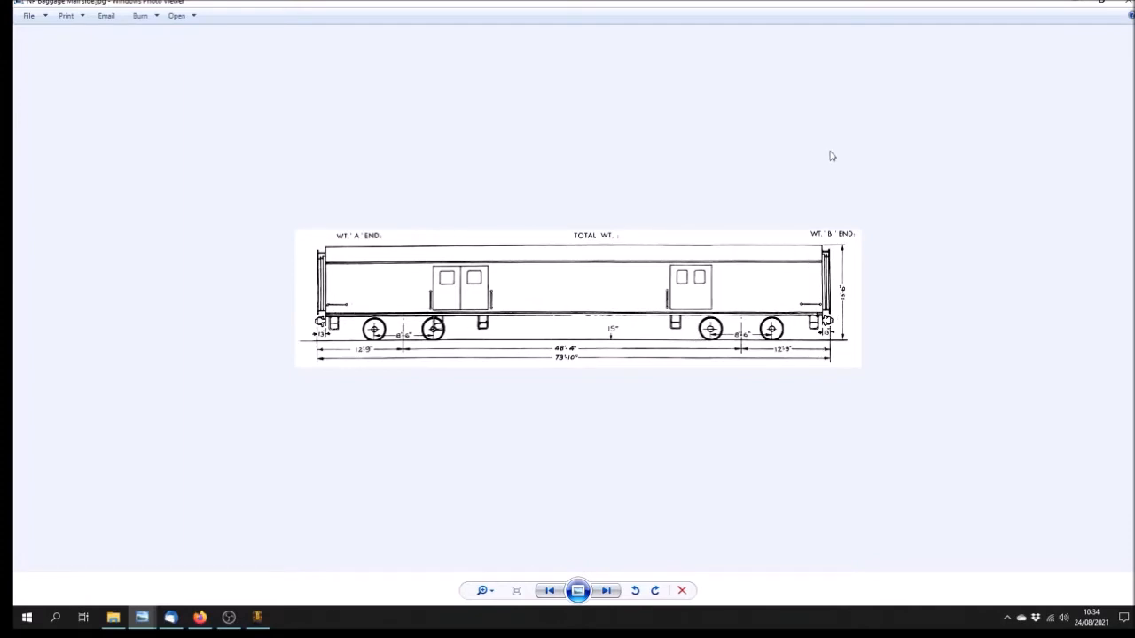
# - Switch to gmax and create a new Standard material named "Side view" in the Material Editor, with the Material Navigator open
pyautogui.click(259, 619)
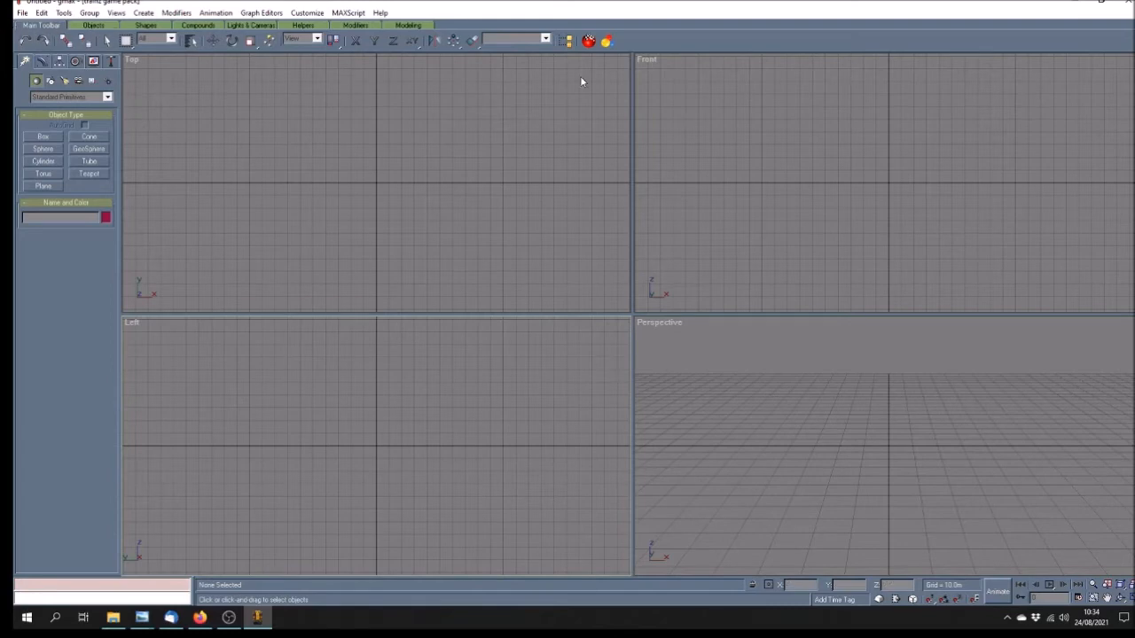
pyautogui.click(606, 41)
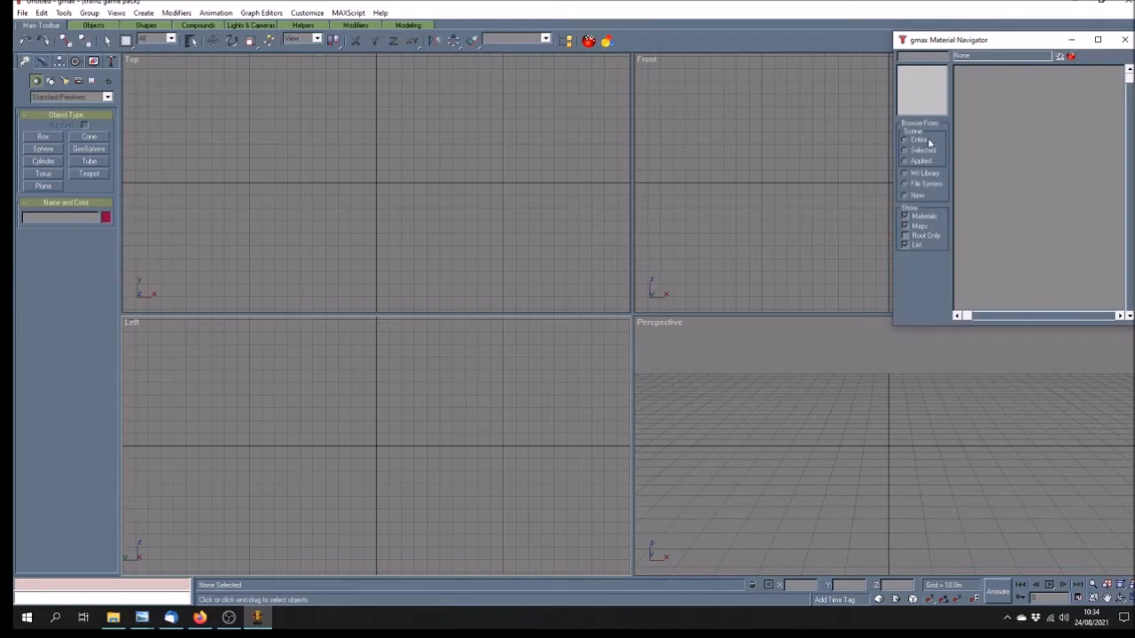
pyautogui.click(1070, 57)
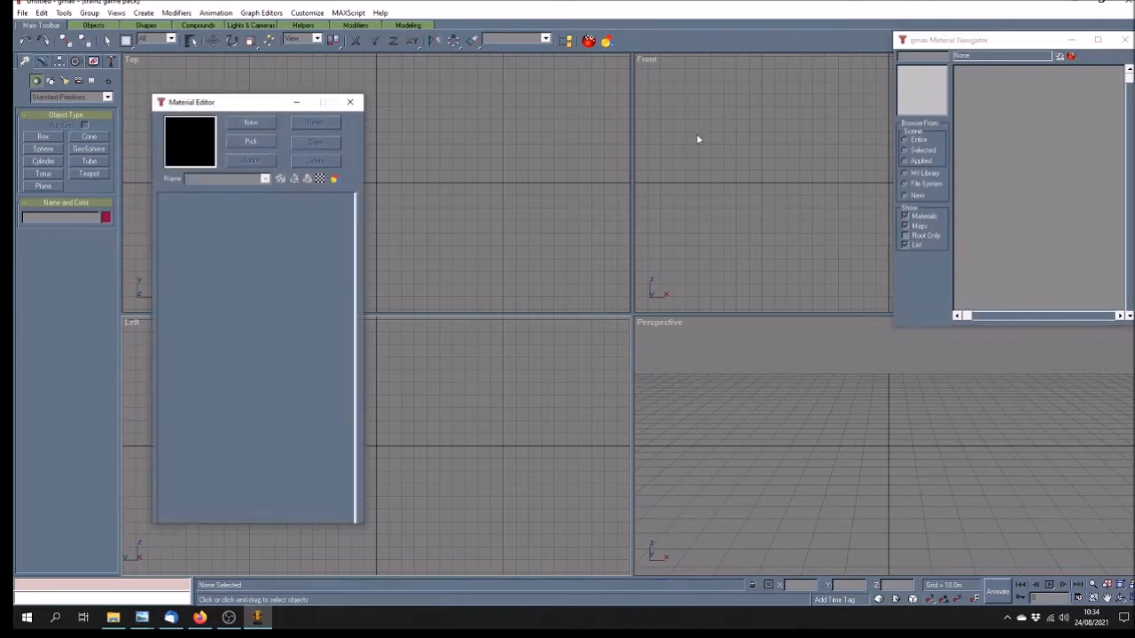
pyautogui.click(251, 124)
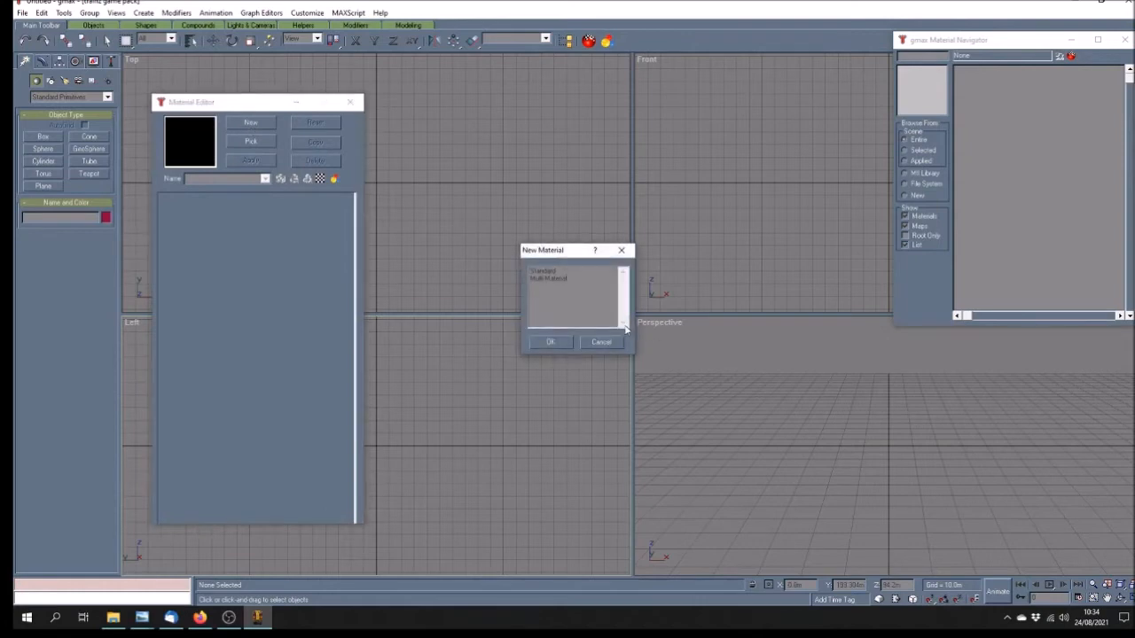
pyautogui.click(547, 272)
pyautogui.click(555, 341)
pyautogui.click(210, 178)
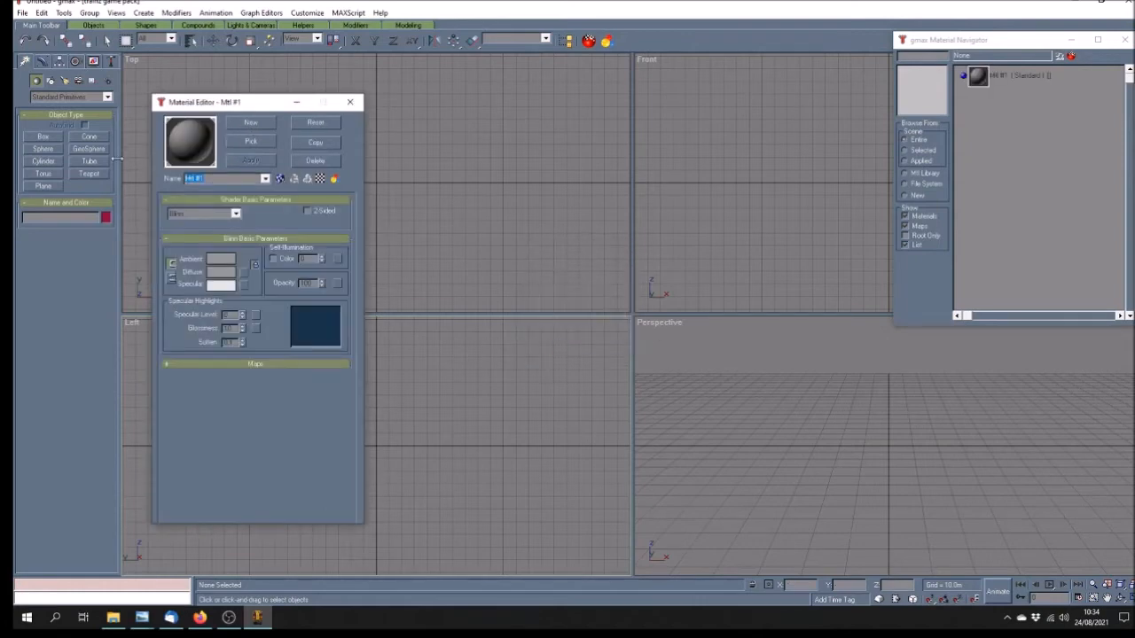
pyautogui.write('Side view')
# - Assign the JPEG NP Baggage Mail side.jpg as the Side view material's Diffuse Color bitmap and refresh the maps listed in the Material Navigator
pyautogui.click(266, 364)
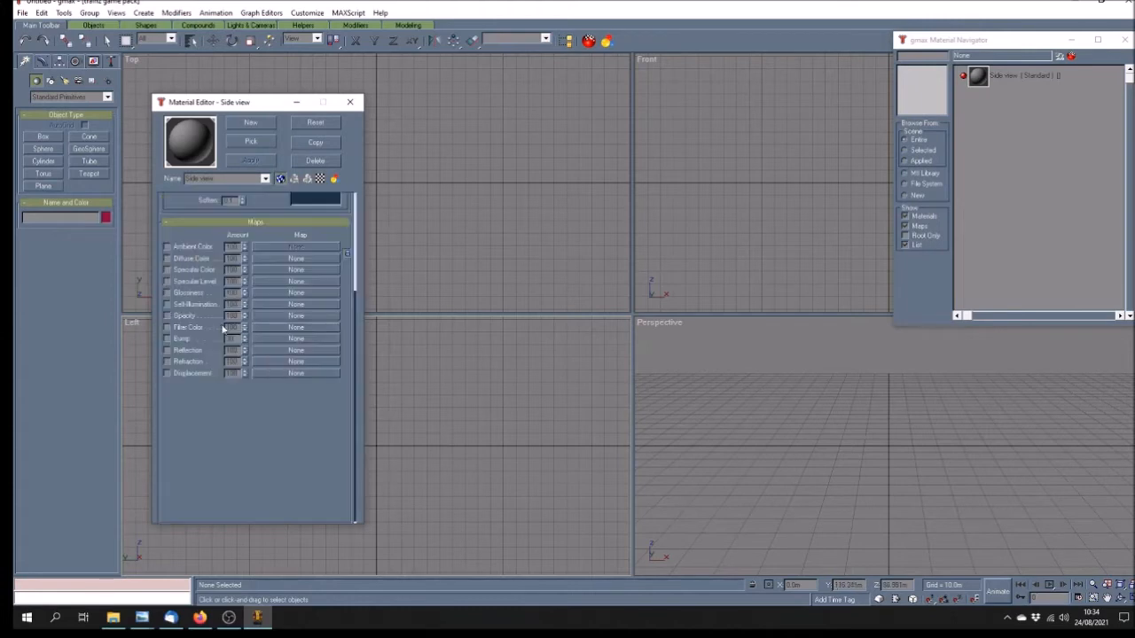
pyautogui.click(295, 260)
pyautogui.doubleClick(594, 168)
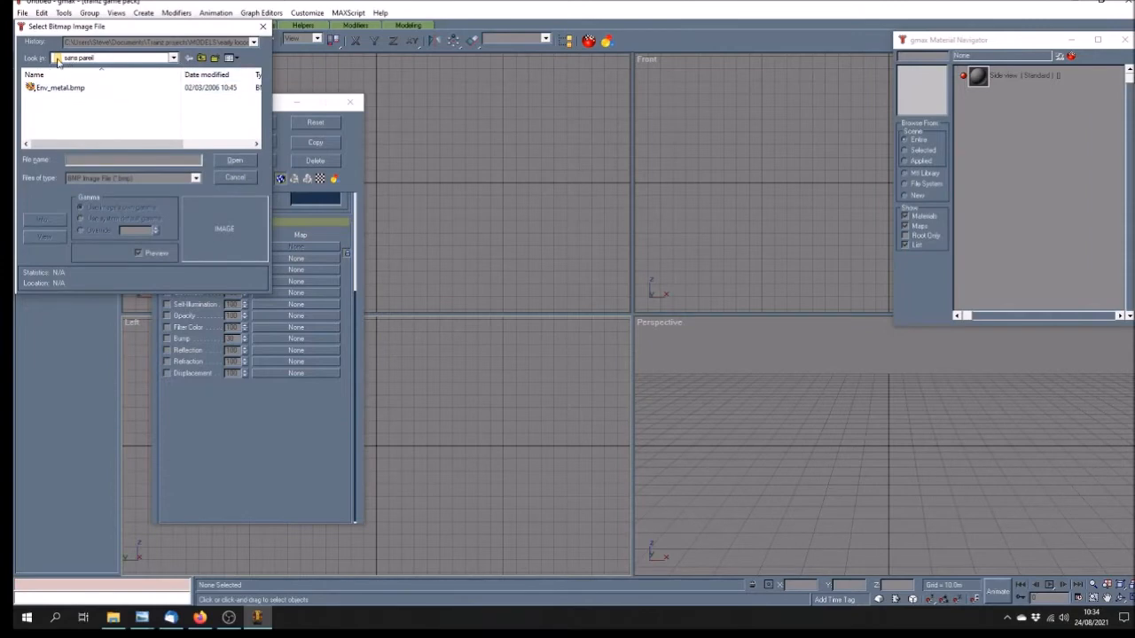
pyautogui.click(174, 59)
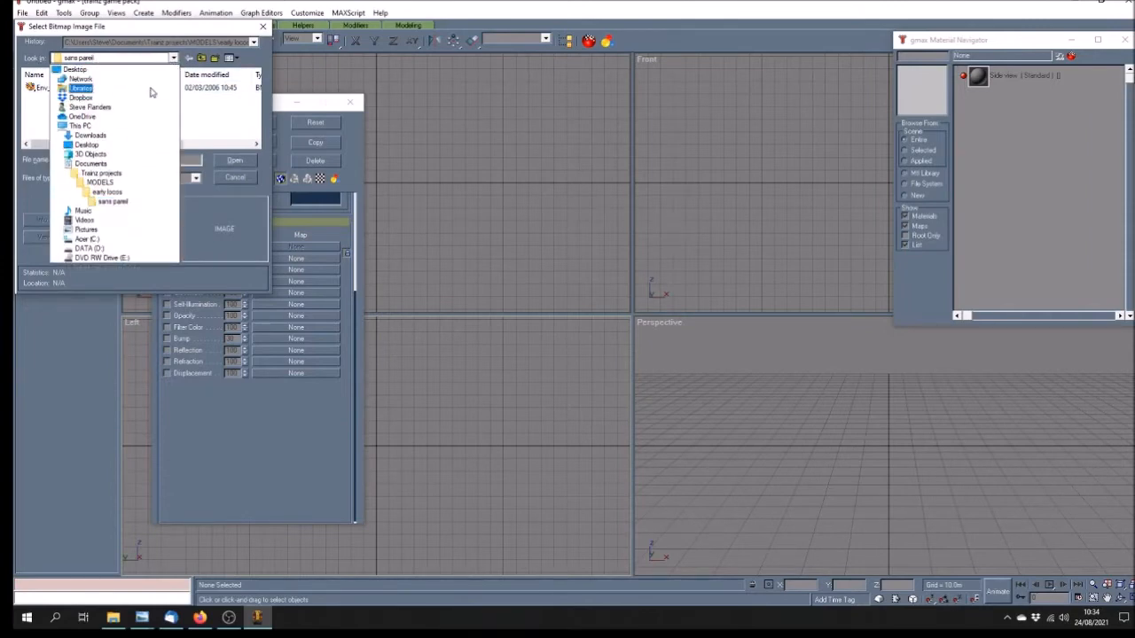
pyautogui.click(139, 175)
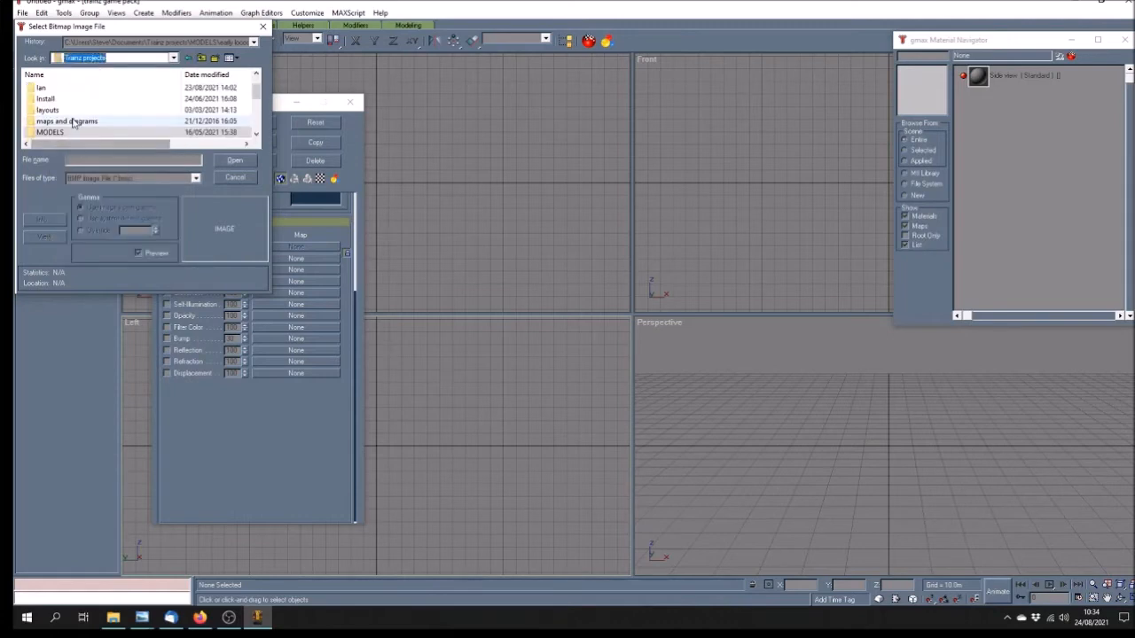
pyautogui.doubleClick(40, 89)
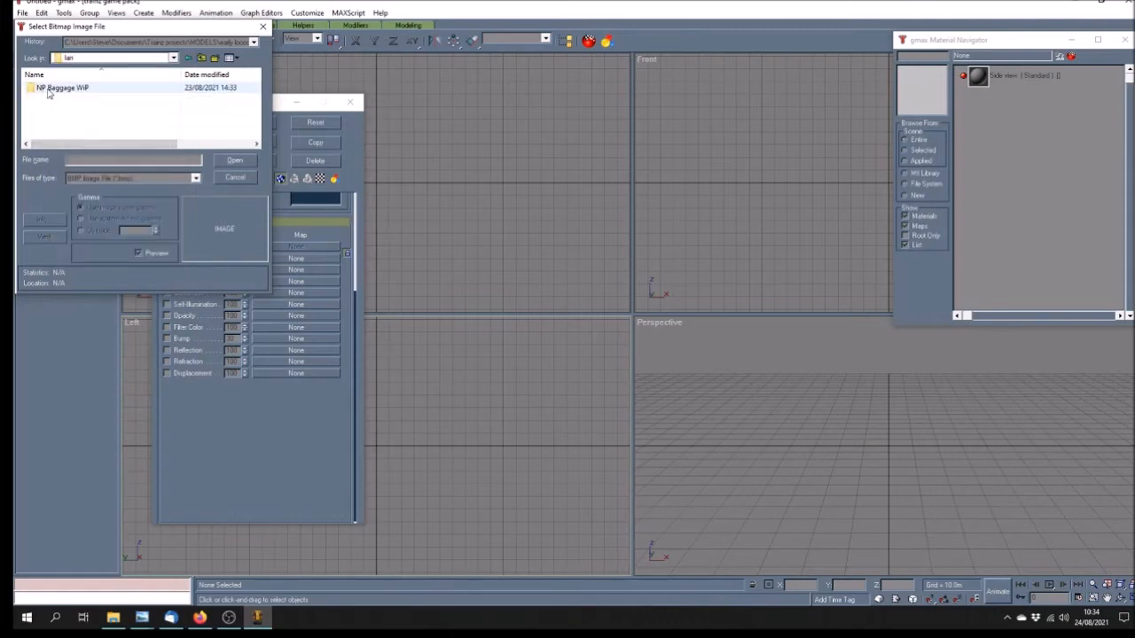
pyautogui.doubleClick(50, 90)
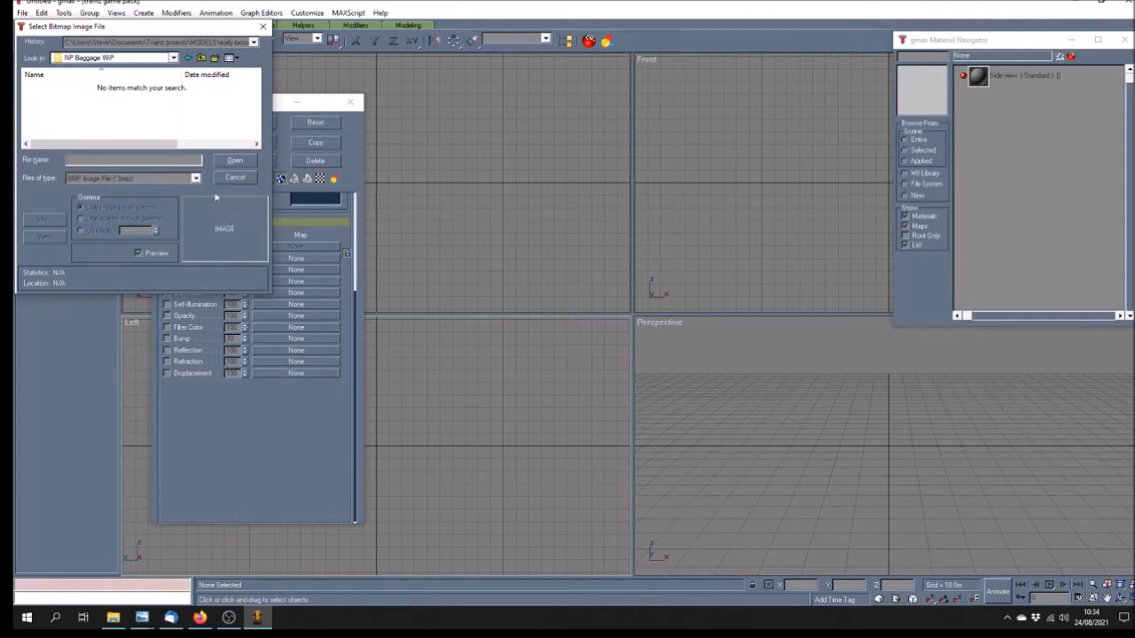
pyautogui.click(195, 178)
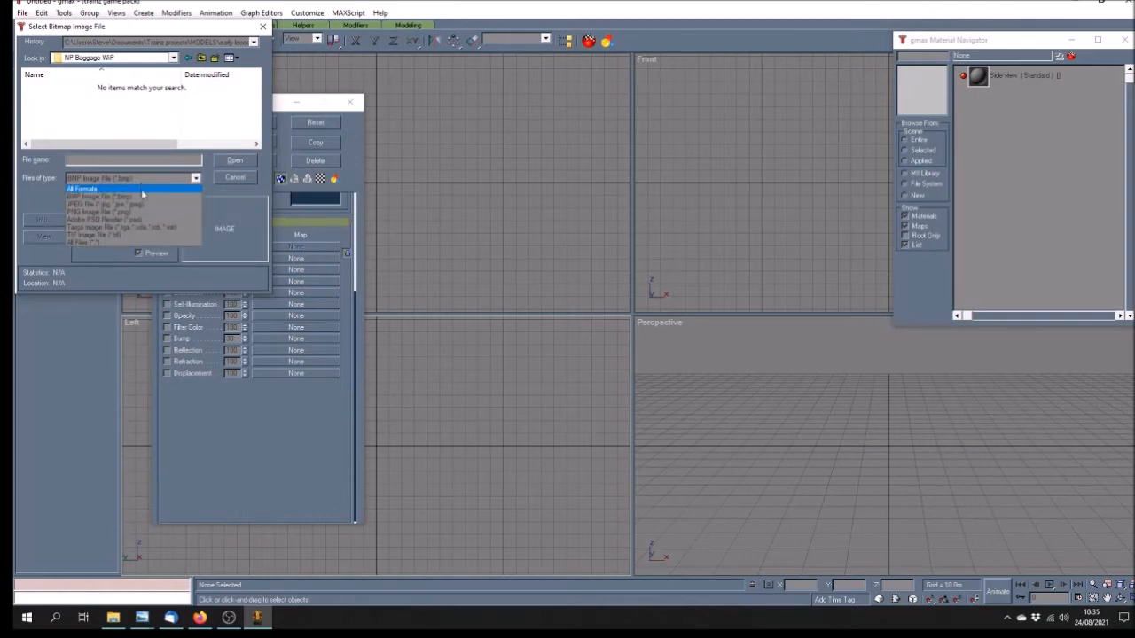
pyautogui.click(140, 205)
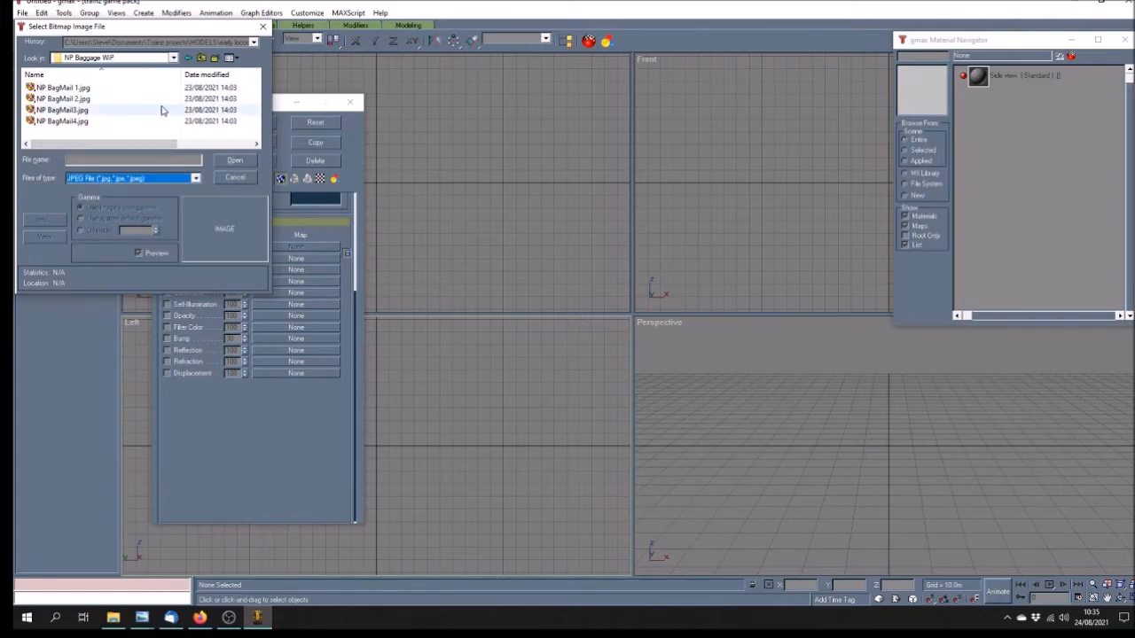
pyautogui.click(202, 58)
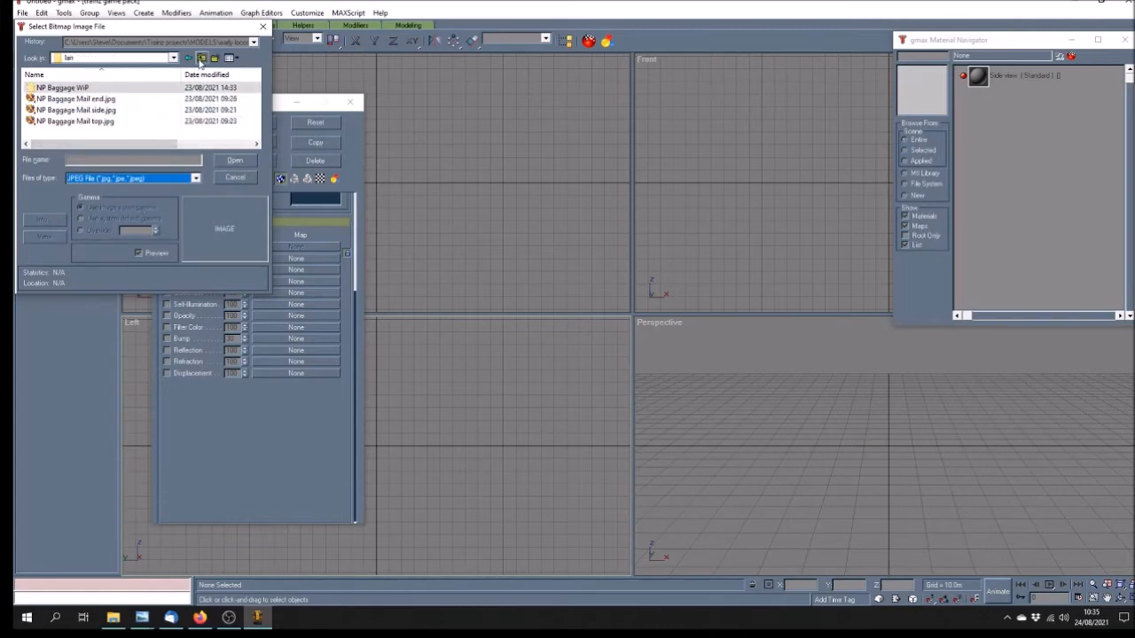
pyautogui.click(105, 111)
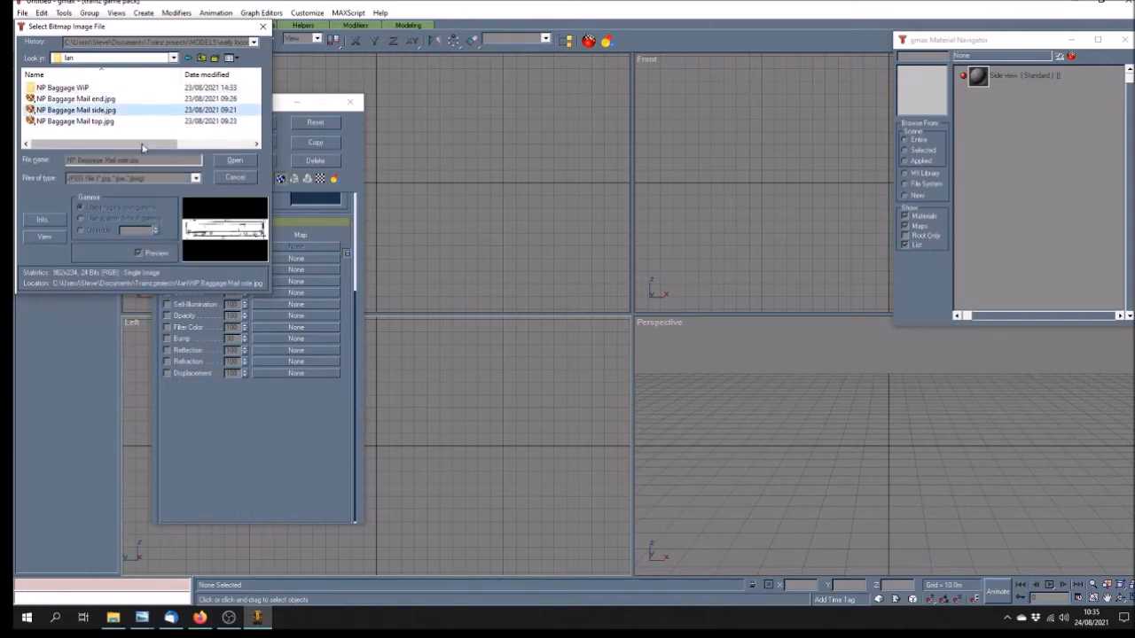
pyautogui.click(236, 161)
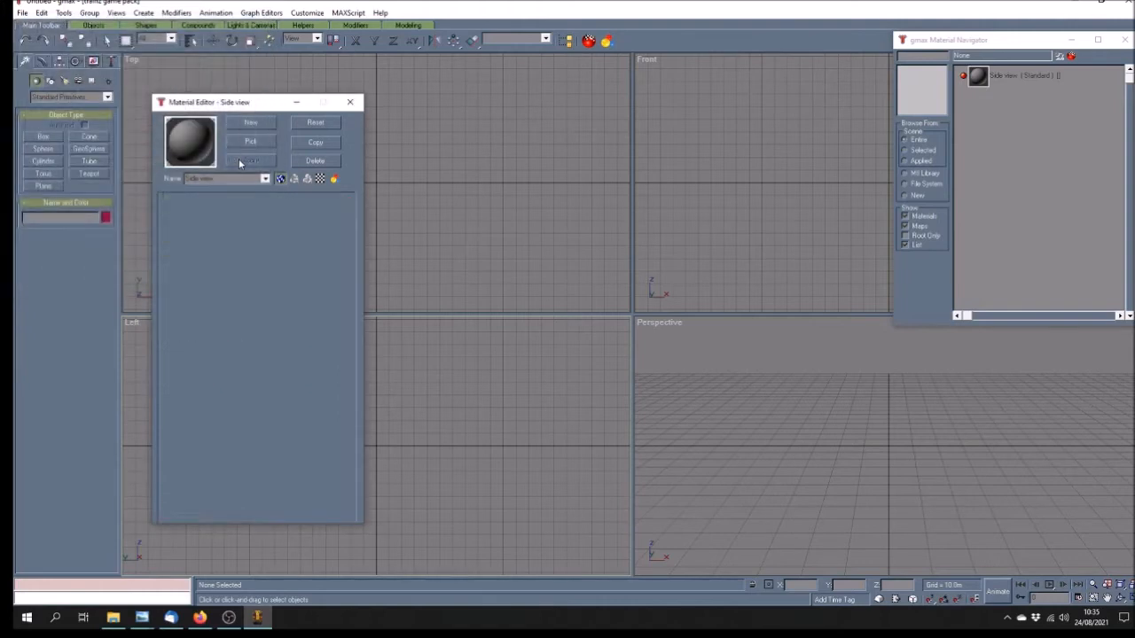
pyautogui.click(905, 226)
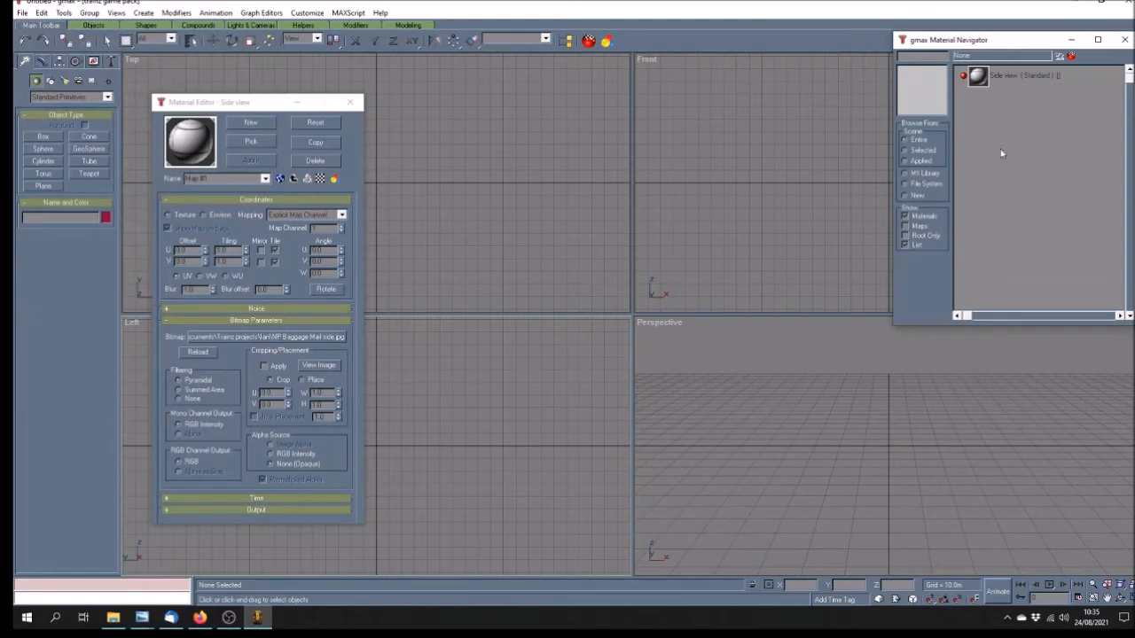
pyautogui.click(905, 226)
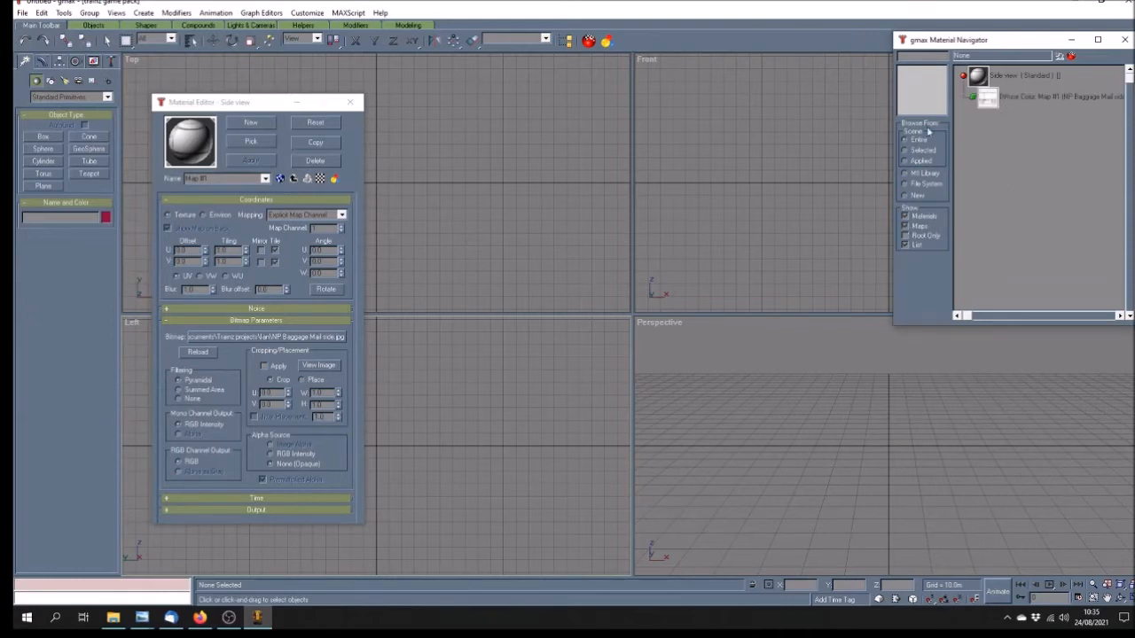
# - Create another Standard material and name it "Top view"
pyautogui.click(252, 124)
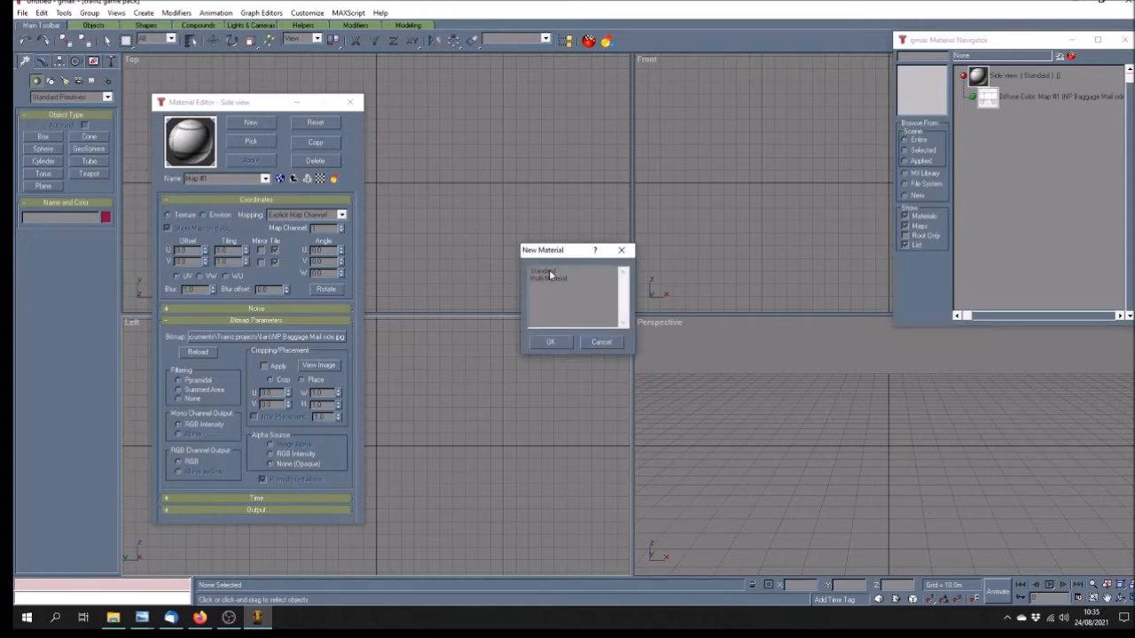
pyautogui.click(544, 271)
pyautogui.click(550, 341)
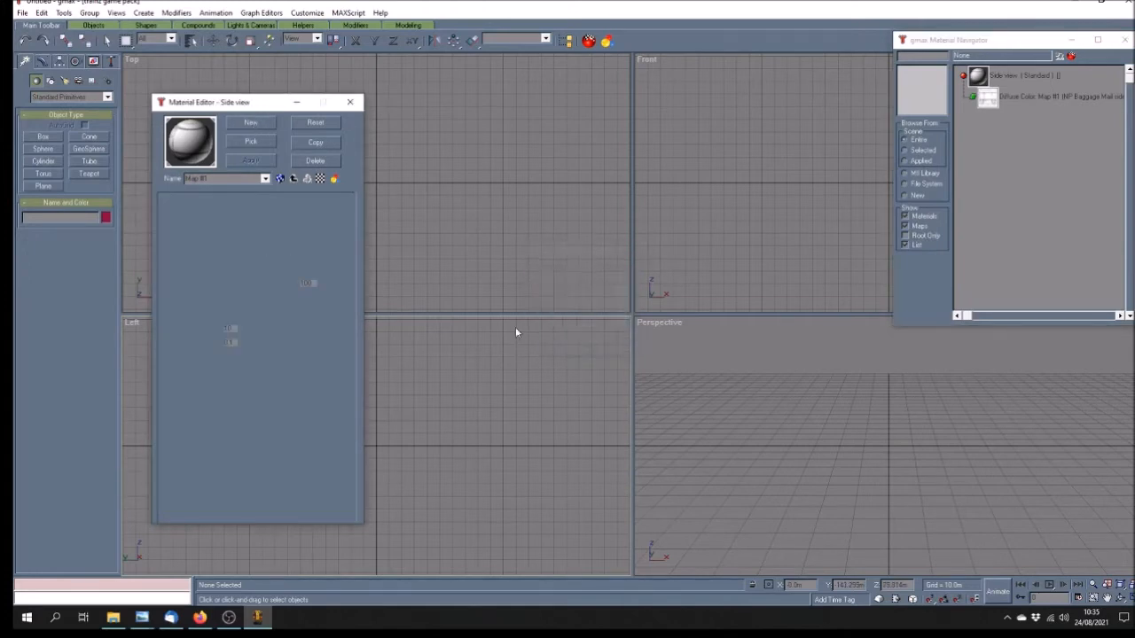
pyautogui.click(207, 178)
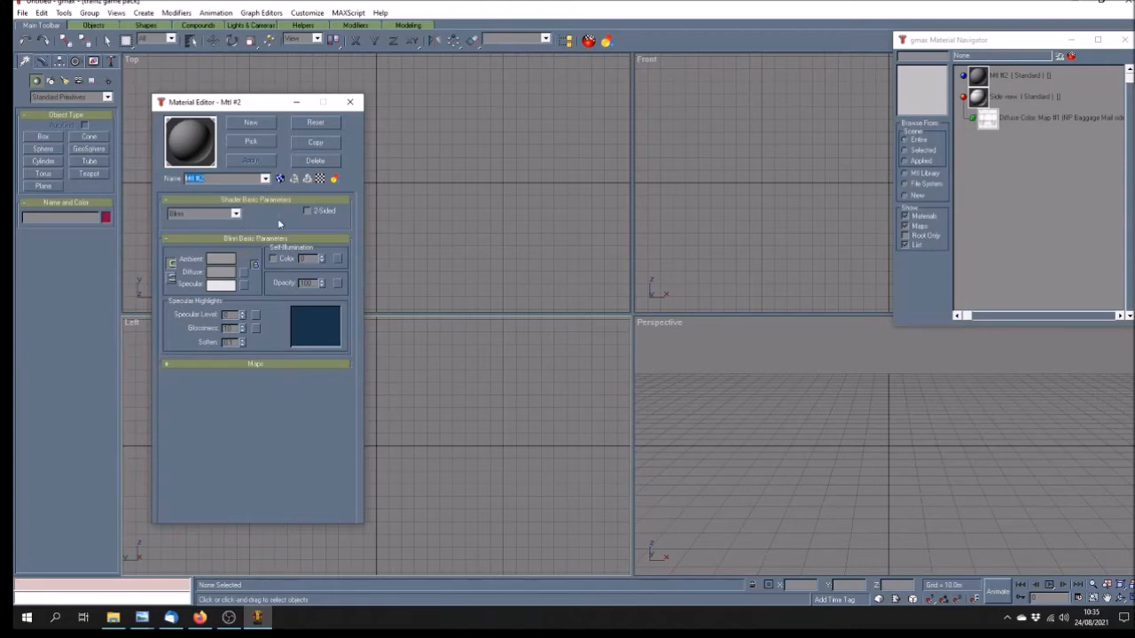
pyautogui.write('Top')
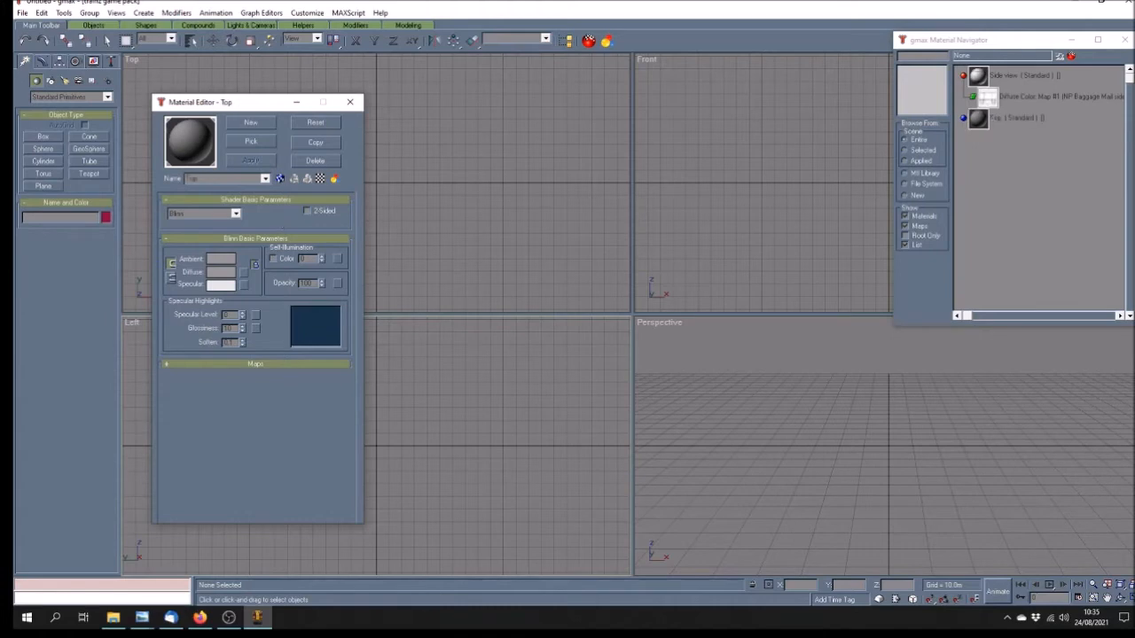
pyautogui.write(' view')
# - Assign NP Baggage Mail top.jpg as the Diffuse Color bitmap of the Top view material
pyautogui.click(272, 363)
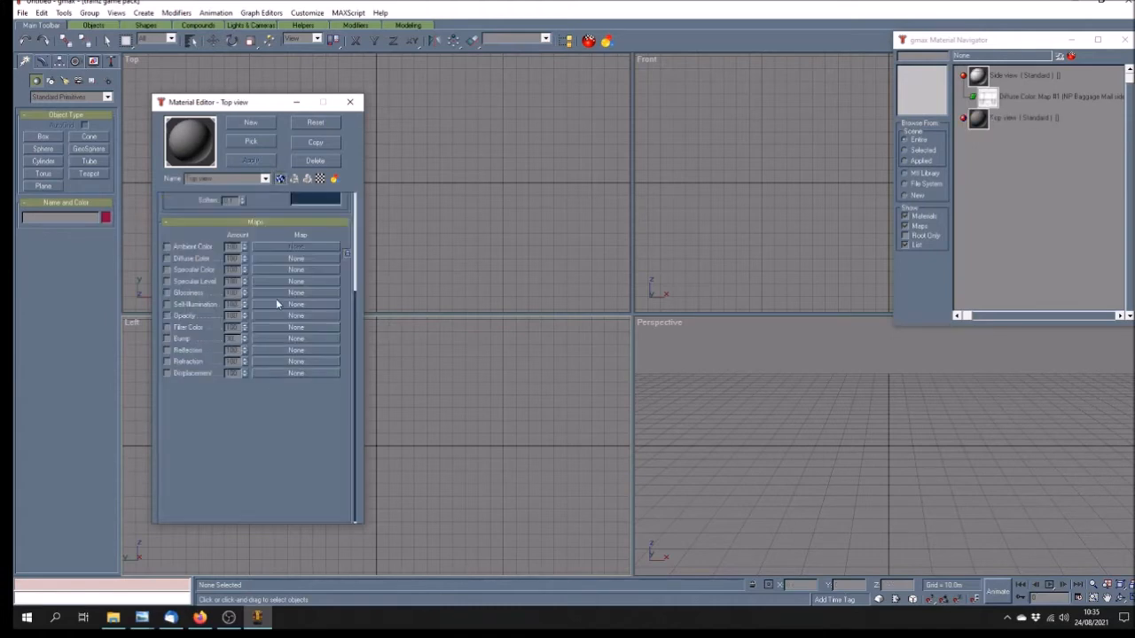
pyautogui.click(281, 258)
pyautogui.doubleClick(587, 169)
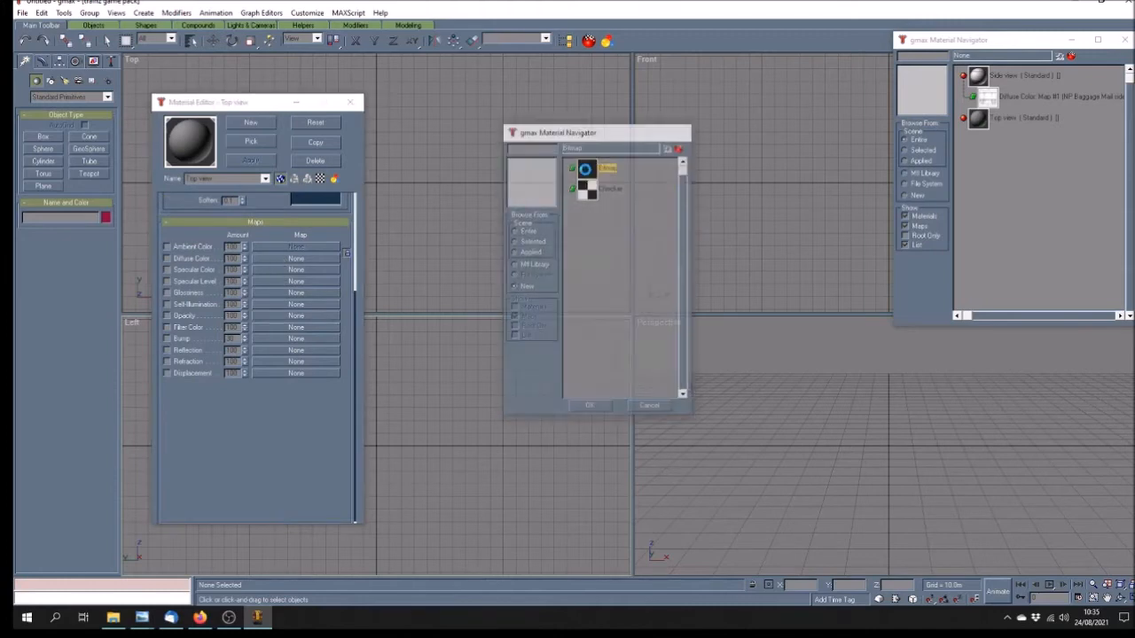
pyautogui.click(106, 122)
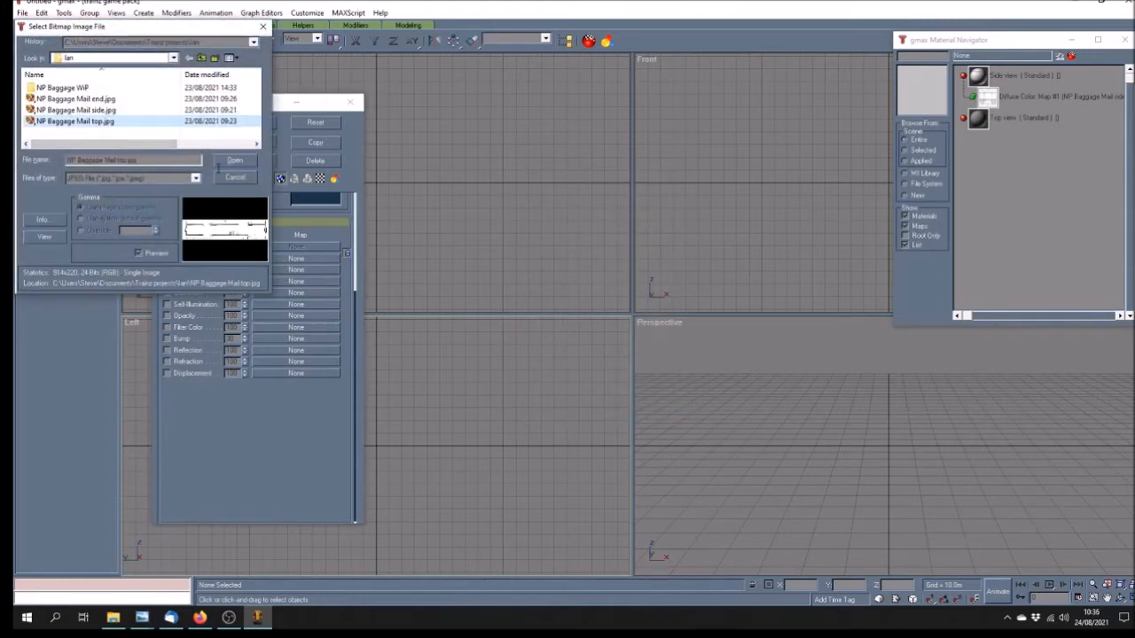
pyautogui.click(236, 161)
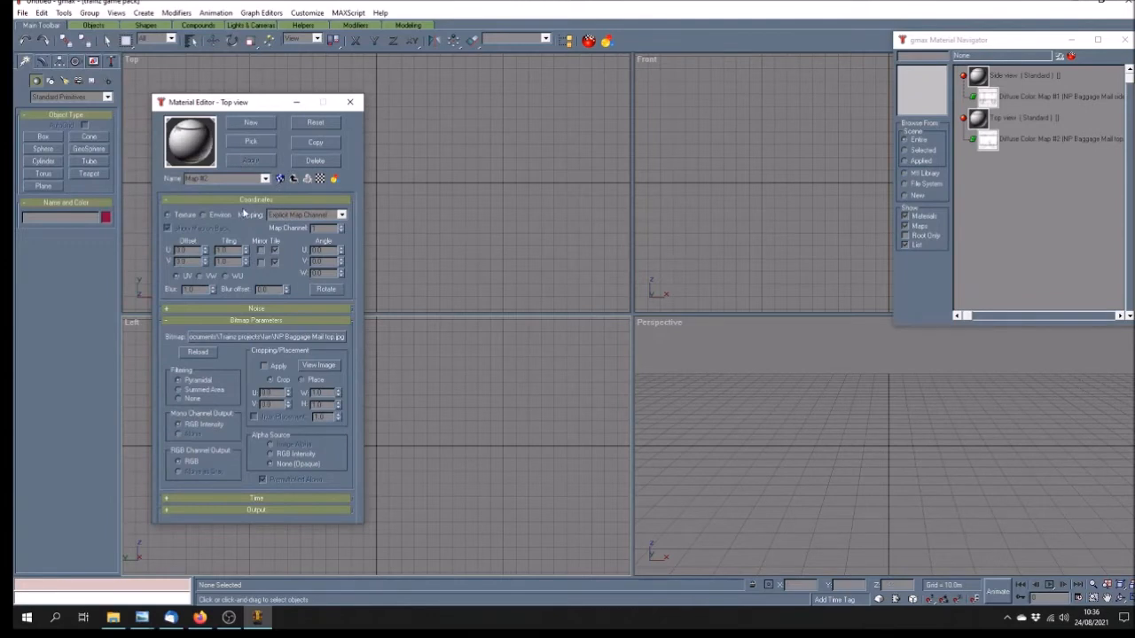
# - Create a third Standard material and name it "End view"
pyautogui.click(251, 122)
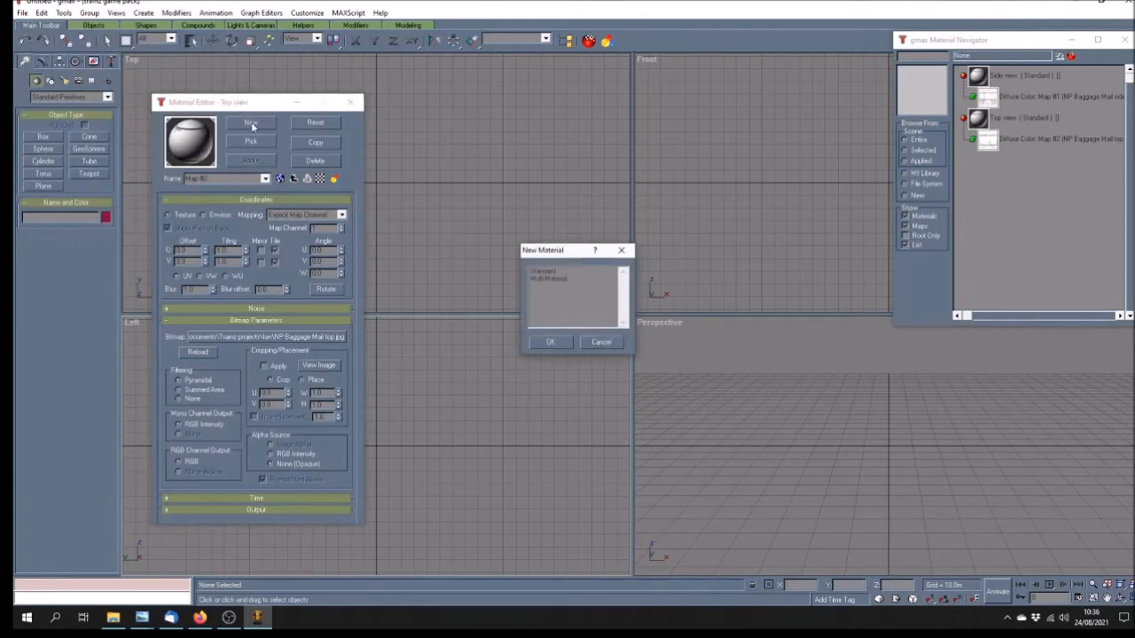
pyautogui.click(553, 342)
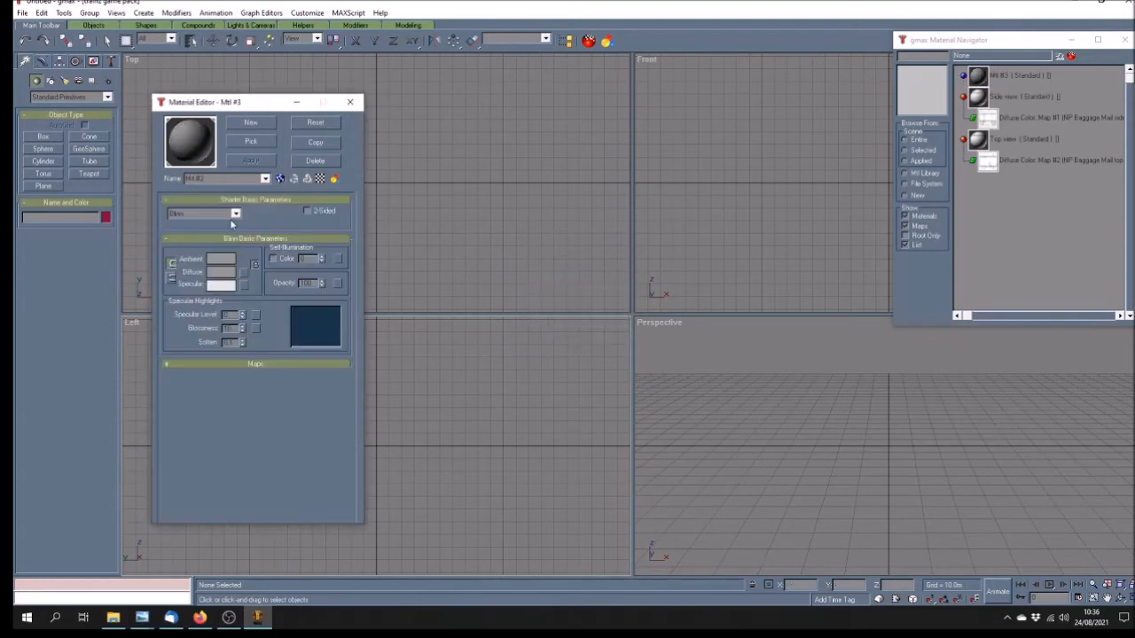
pyautogui.moveTo(200, 180); pyautogui.dragTo(115, 179)
pyautogui.write('End view')
# - Assign NP Baggage Mail end.jpg as the End view material's Diffuse Color bitmap and hide the maps in the Material Navigator
pyautogui.click(262, 364)
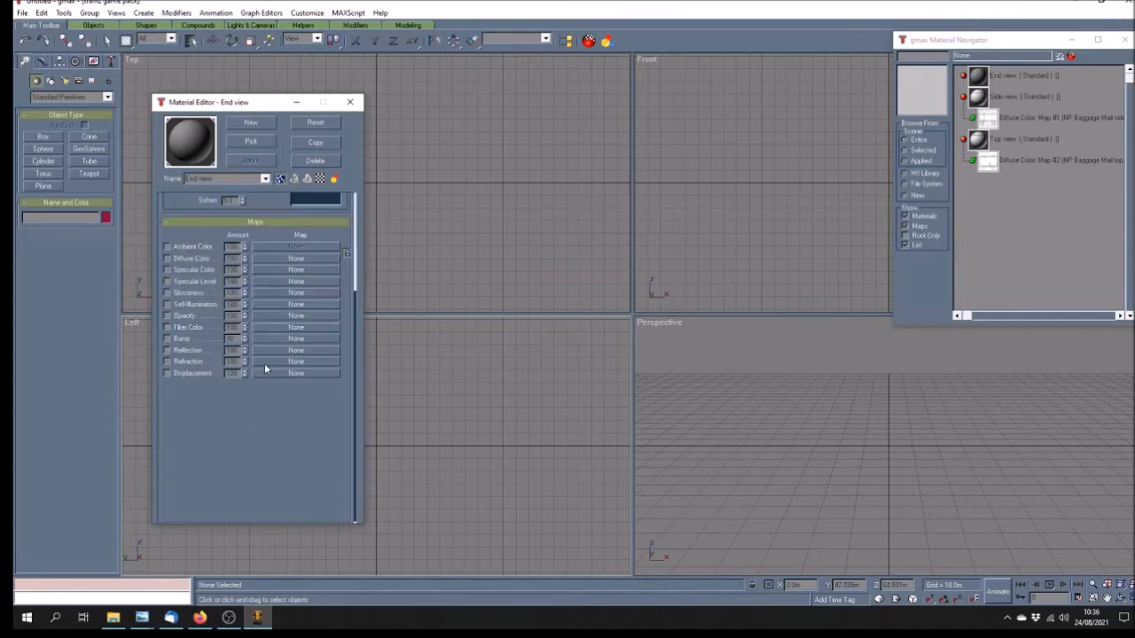
pyautogui.click(263, 259)
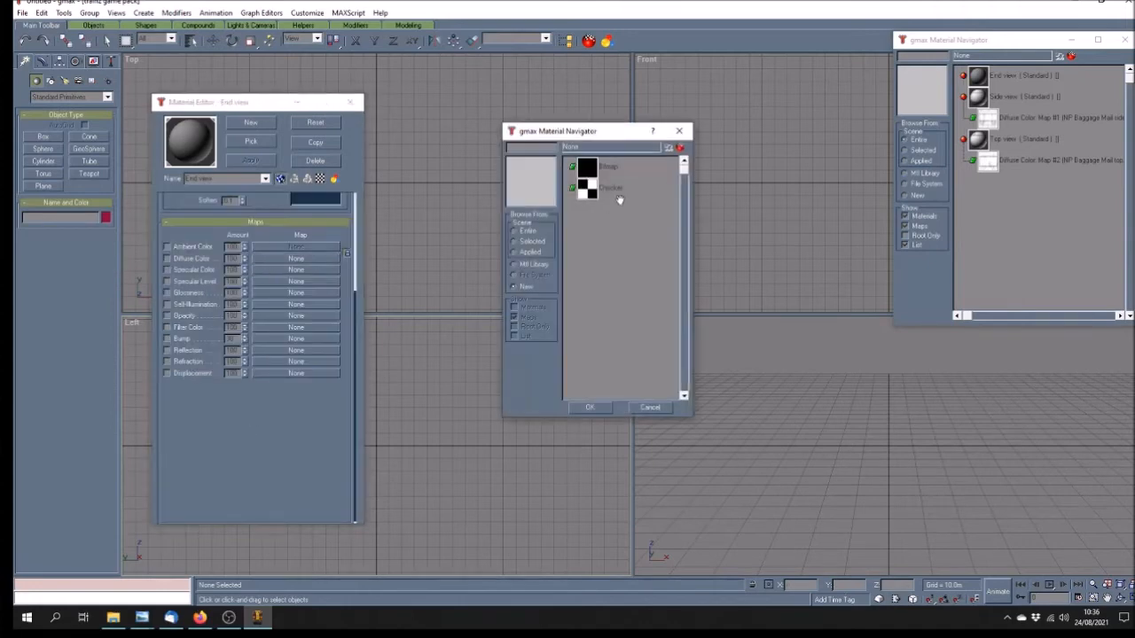
pyautogui.doubleClick(588, 171)
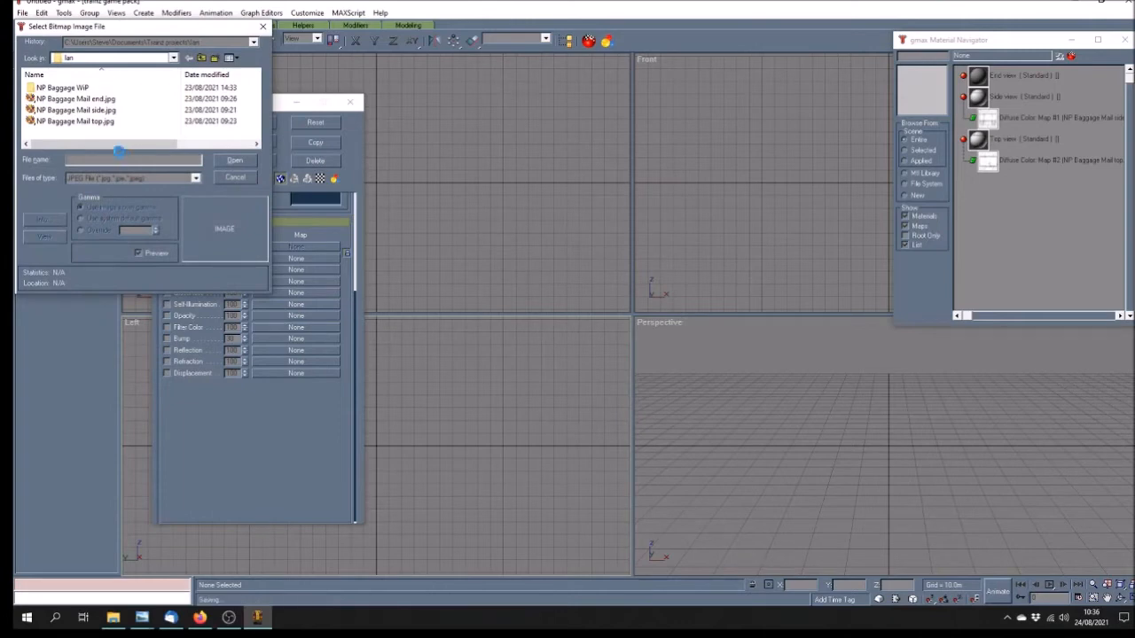
pyautogui.click(95, 101)
pyautogui.click(234, 162)
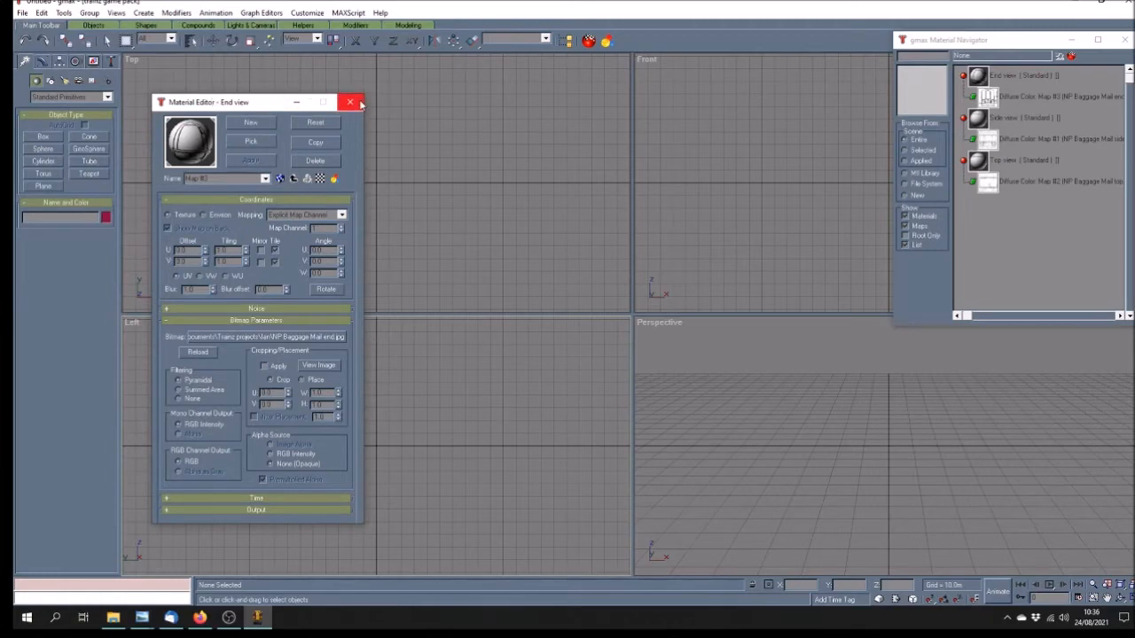
pyautogui.click(351, 104)
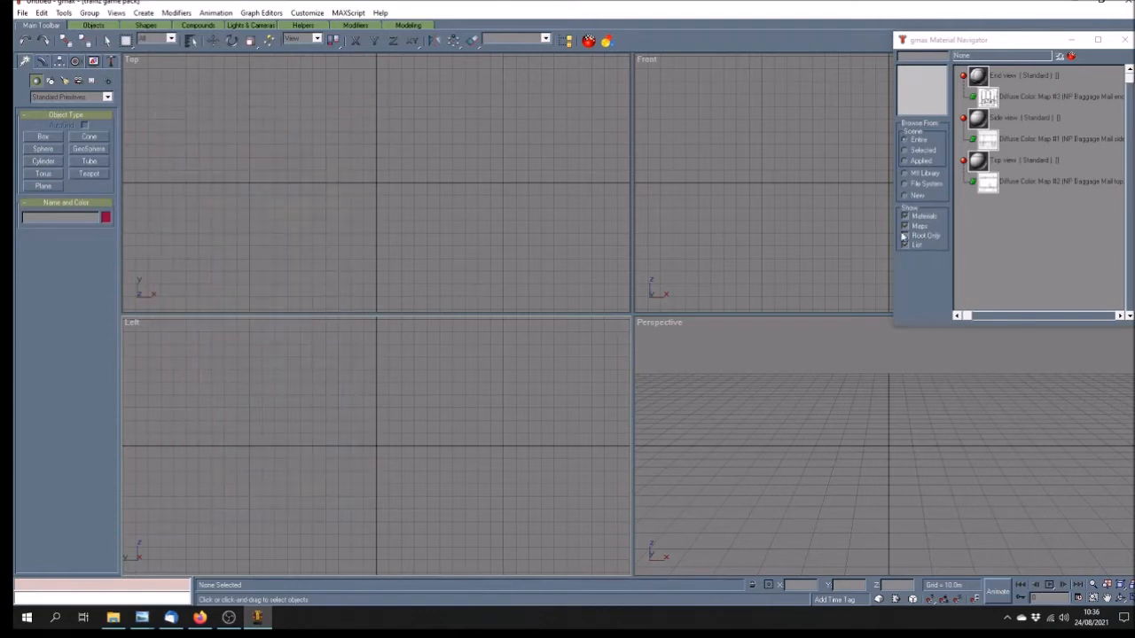
pyautogui.click(905, 226)
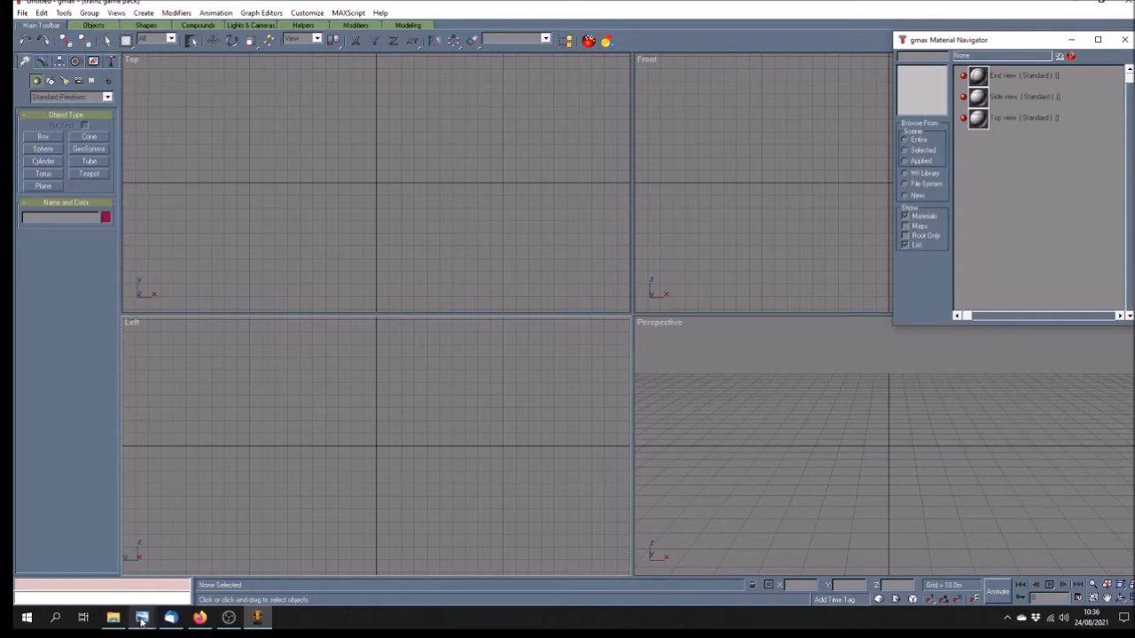
# - Consult the car's side drawing in Windows Photo Viewer, and draw a plane about 65 m by 200 m in gmax's Left viewport
pyautogui.moveTo(142, 617)
pyautogui.click(187, 539)
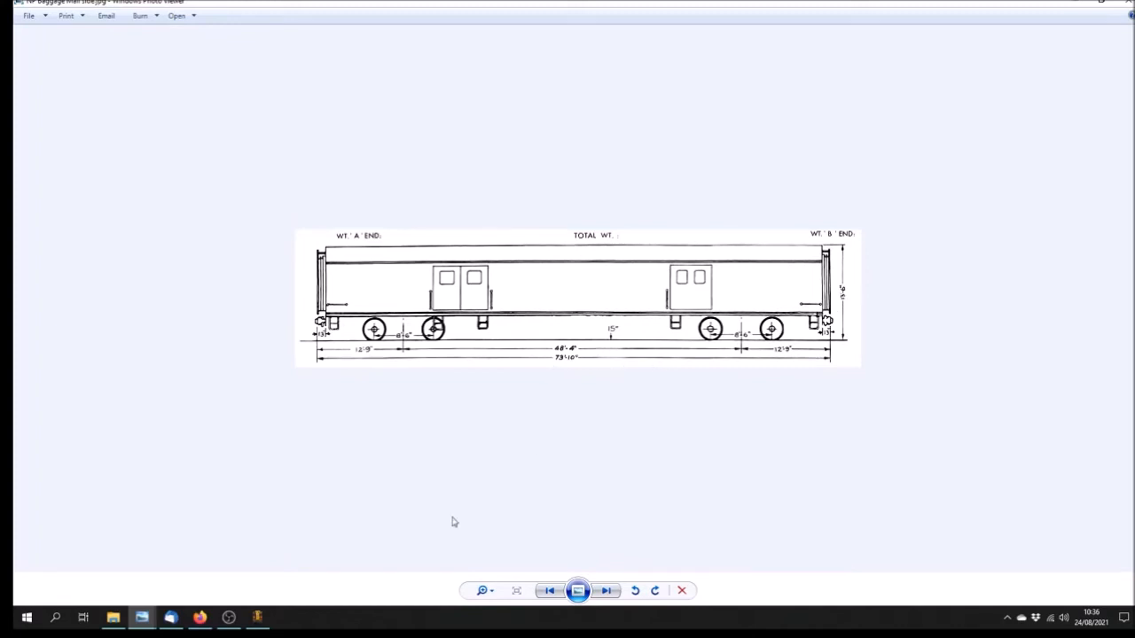
pyautogui.click(258, 618)
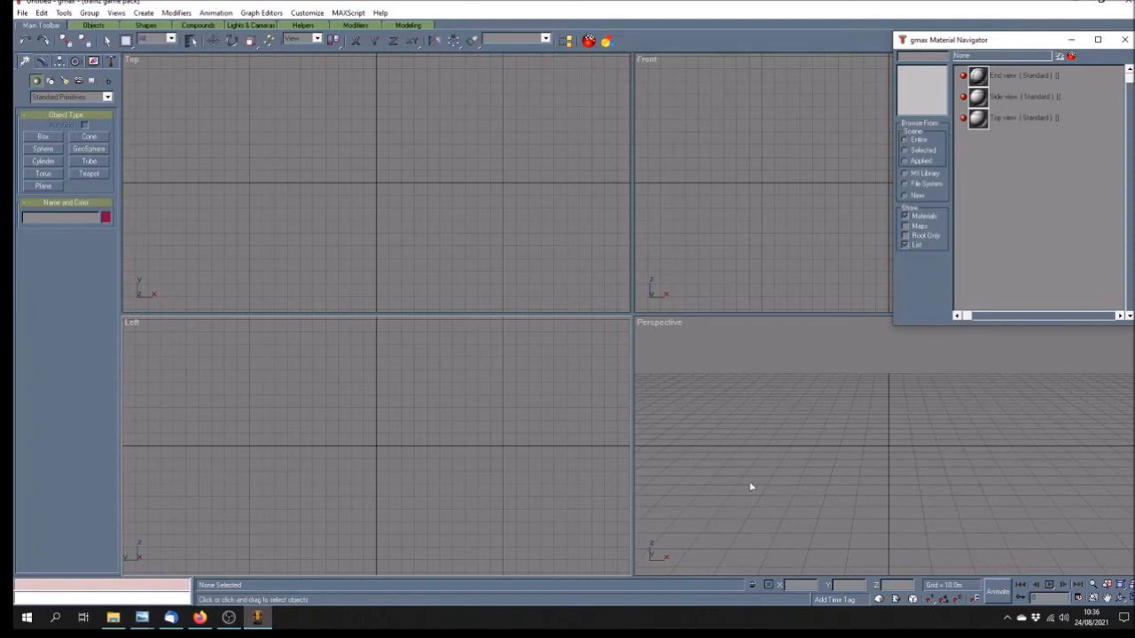
pyautogui.click(49, 187)
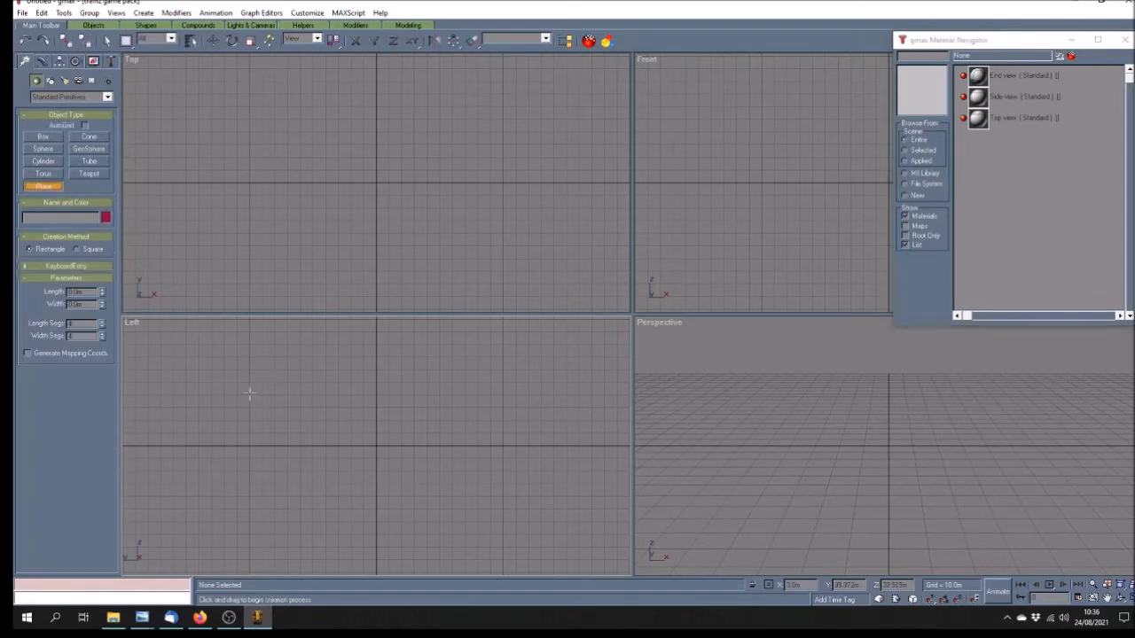
pyautogui.moveTo(248, 362); pyautogui.dragTo(501, 446)
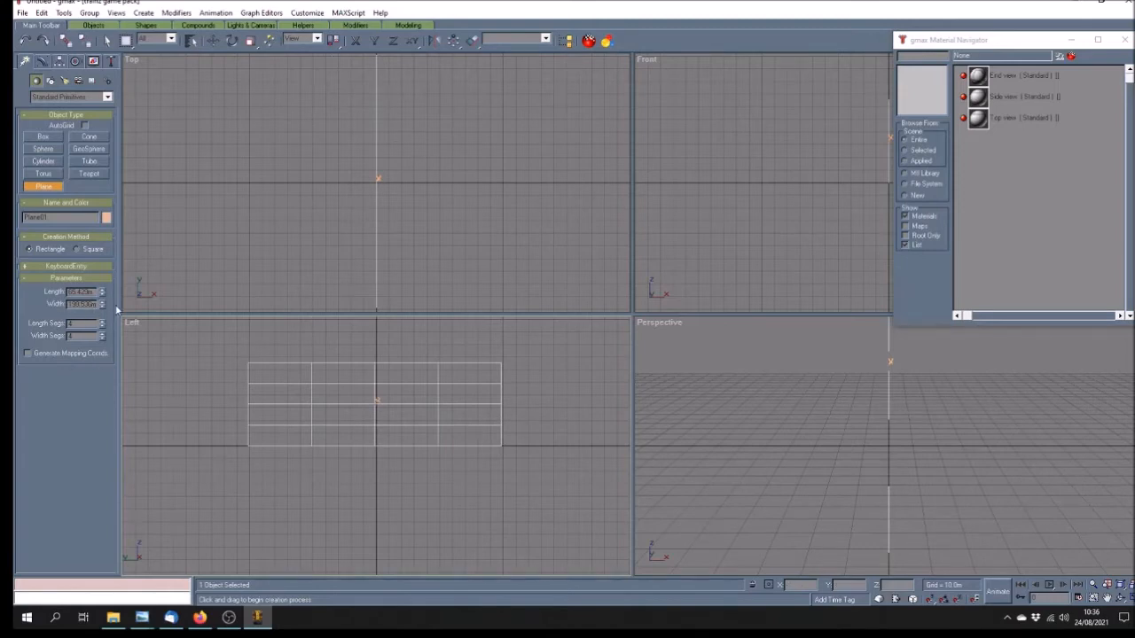
# - Configure the scene units to US Standard, Feet w/Decimal Inches
pyautogui.click(307, 12)
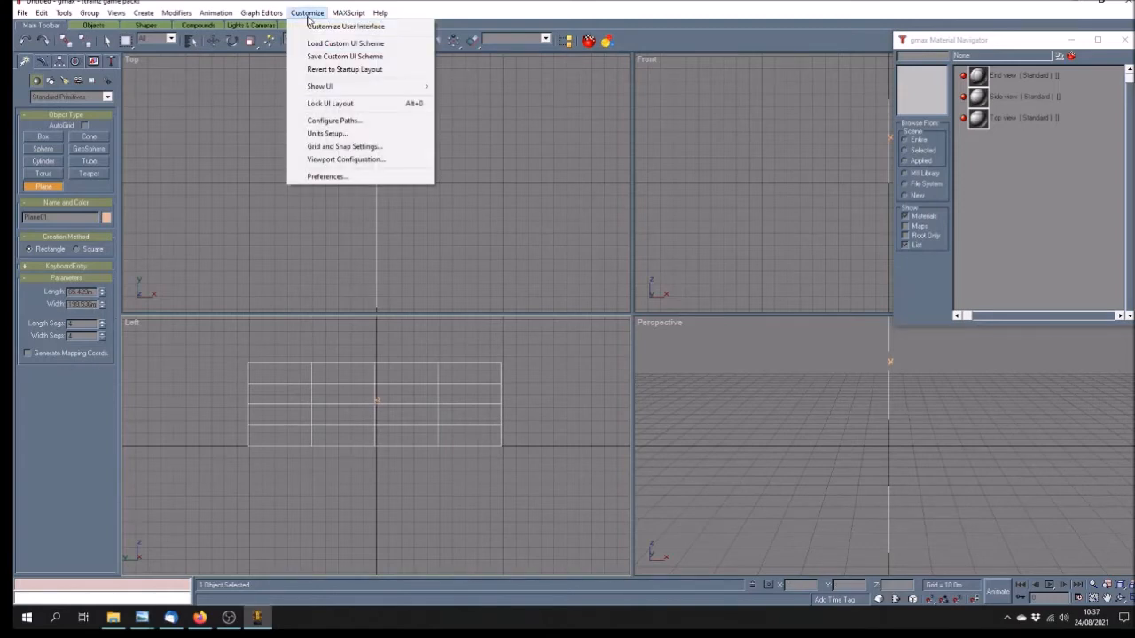
pyautogui.click(332, 133)
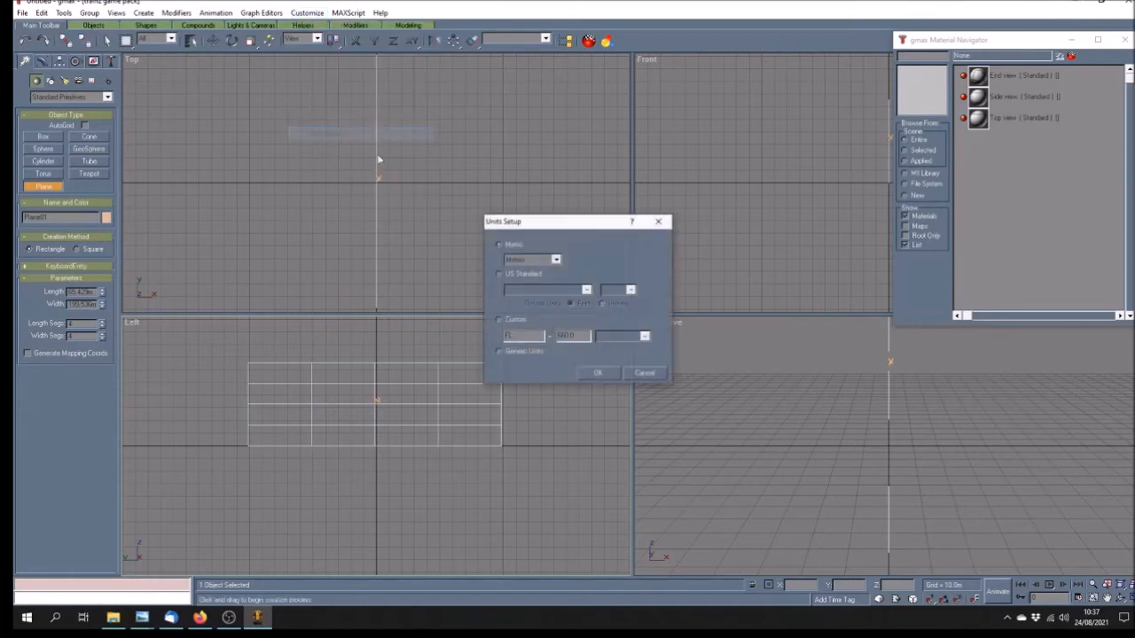
pyautogui.click(523, 274)
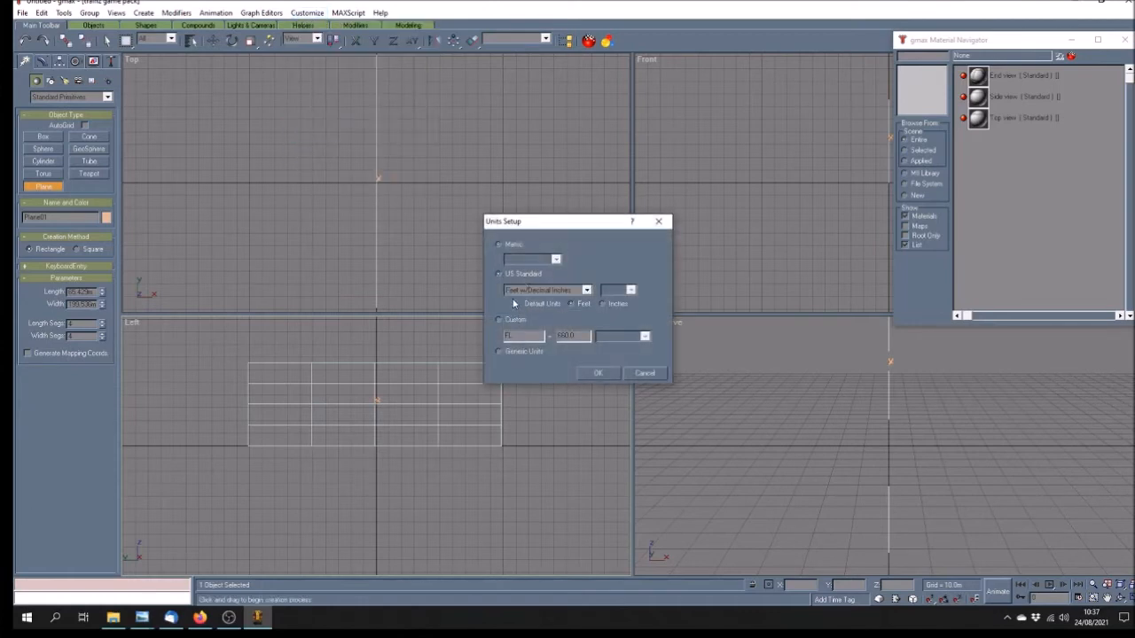
pyautogui.click(598, 374)
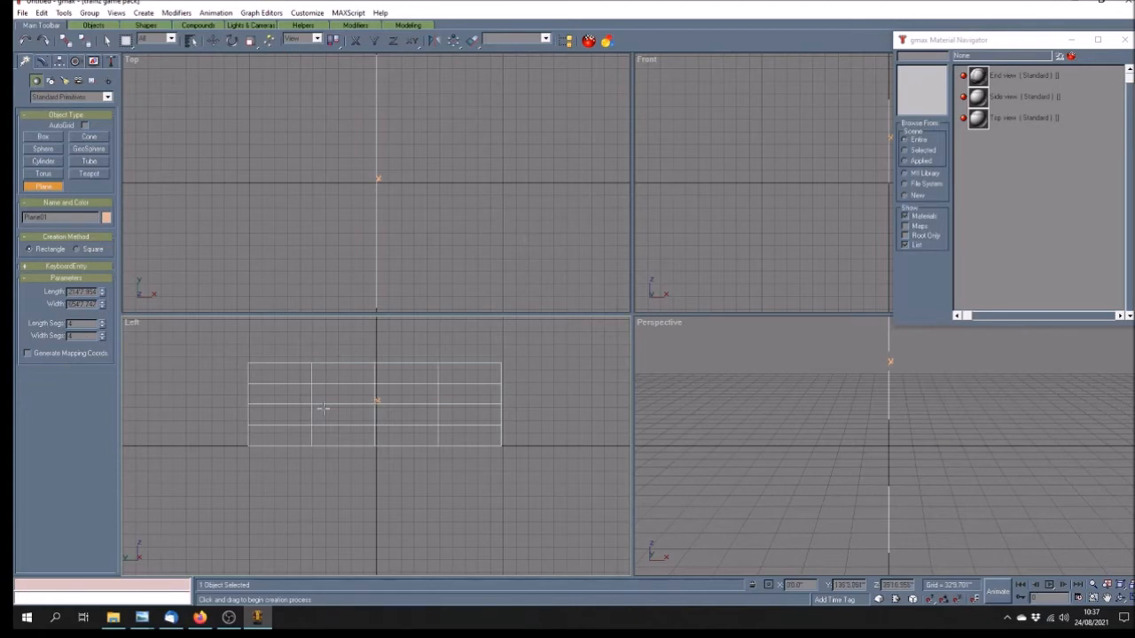
# - Reduce both the length and width segments of the plane to 1
pyautogui.click(101, 327)
pyautogui.click(101, 327)
pyautogui.click(102, 327)
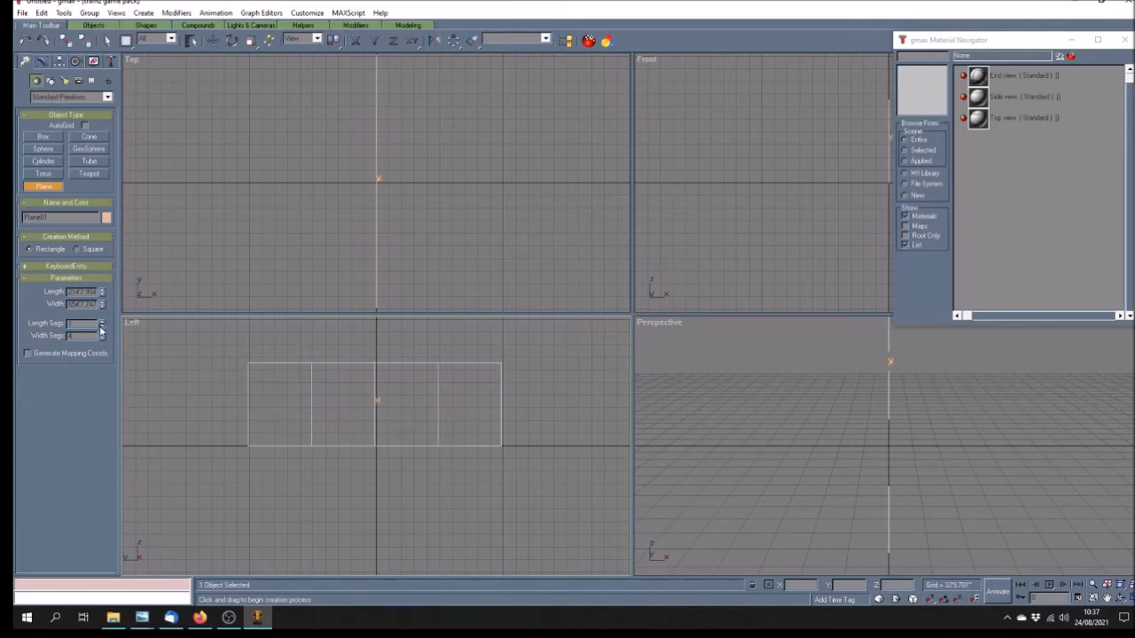
pyautogui.click(102, 338)
pyautogui.click(102, 339)
pyautogui.click(102, 339)
# - Check the side drawing's overall dimensions and set the plane's length to 13'6" and width to 73'10"
pyautogui.moveTo(142, 617)
pyautogui.click(182, 541)
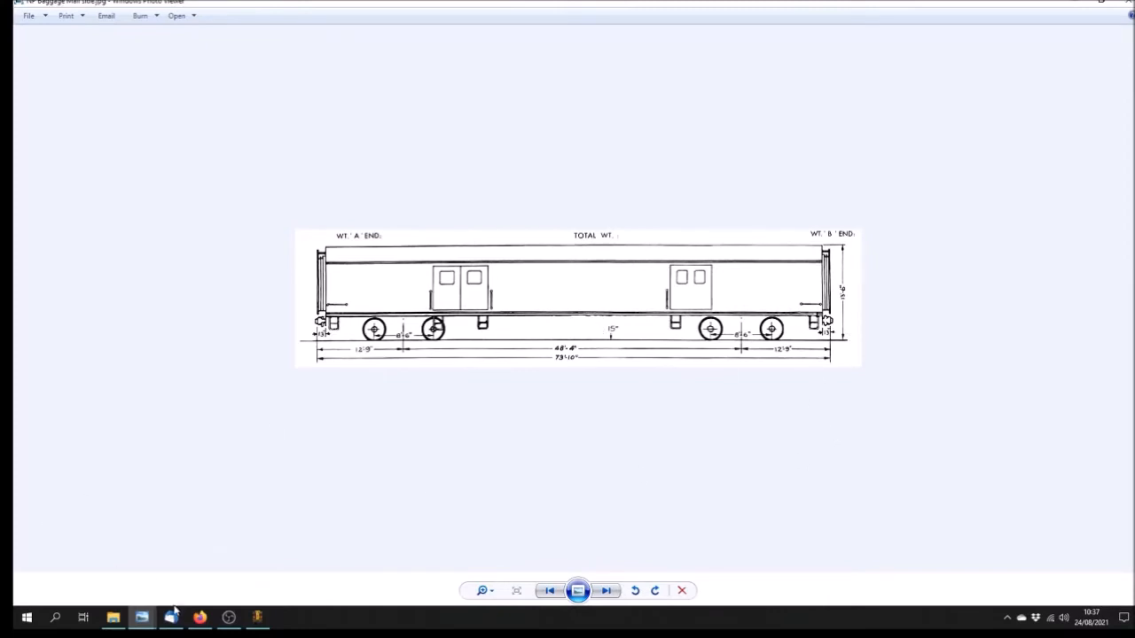
pyautogui.click(257, 618)
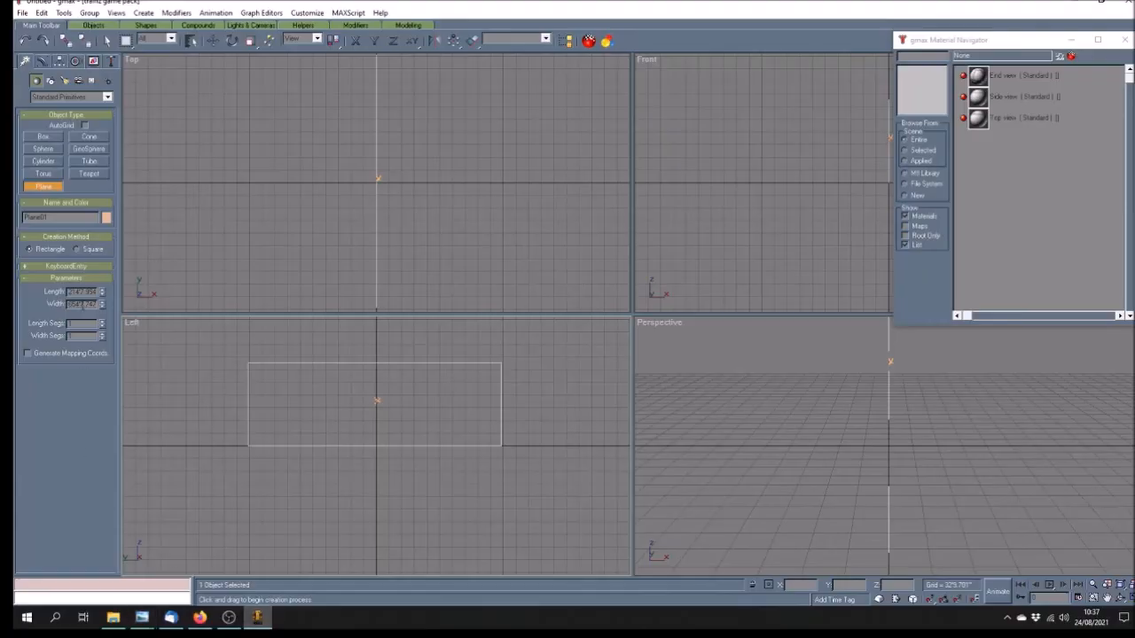
pyautogui.write('13')
pyautogui.press('Return')
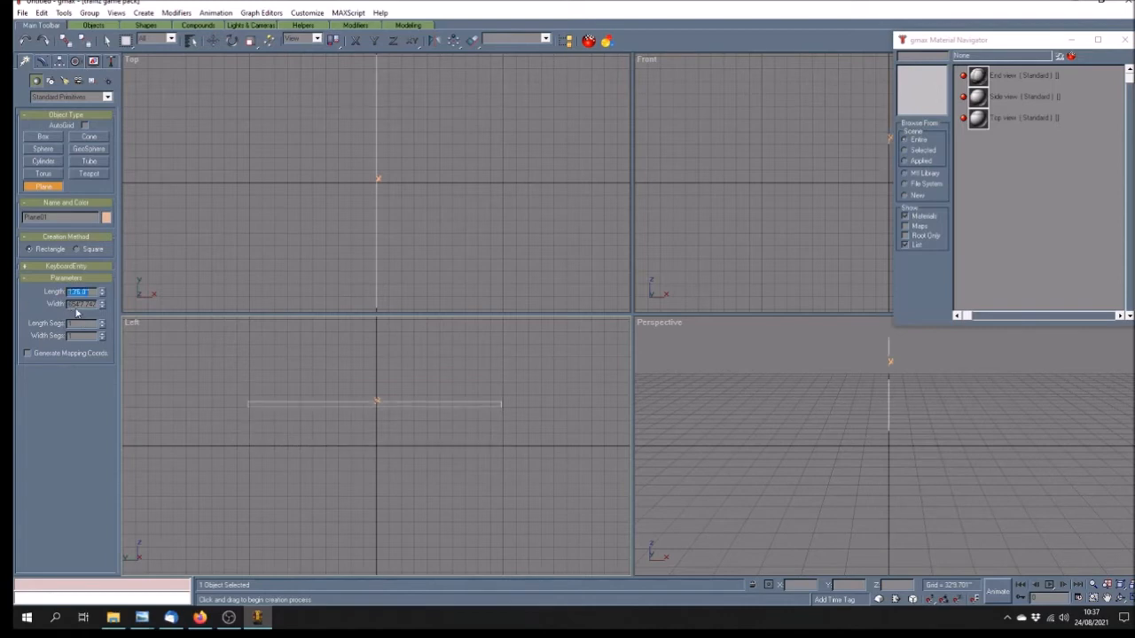
pyautogui.moveTo(70, 305); pyautogui.dragTo(137, 310)
pyautogui.write('73')
pyautogui.press('Return')
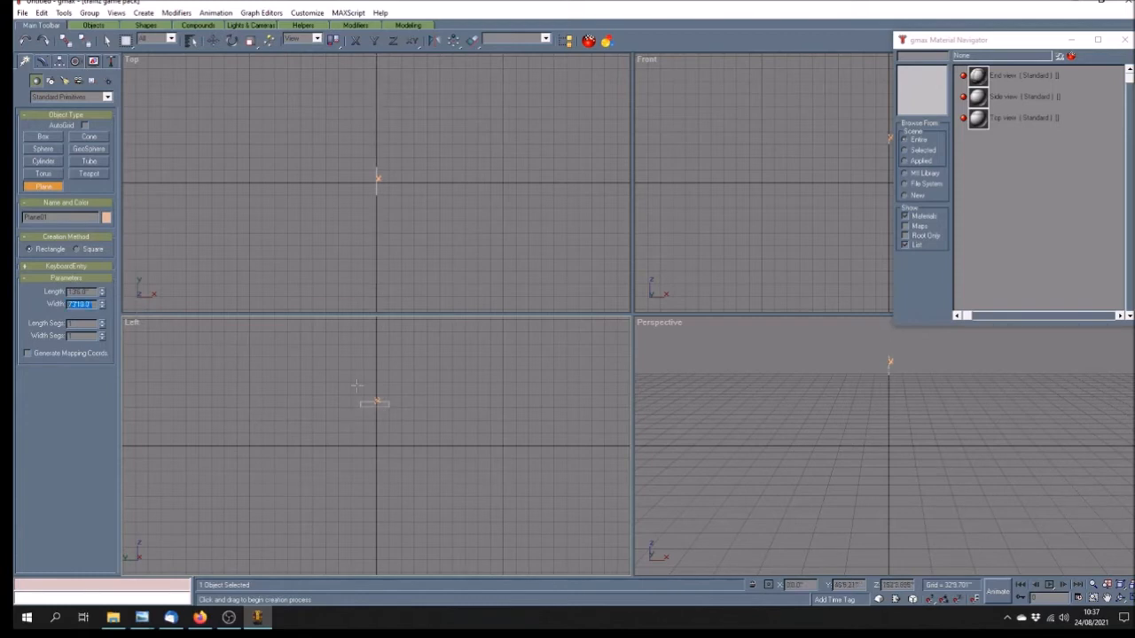
# - Move the plane vertically down to the ground line in the Left viewport and set its Z position to 6'9"
pyautogui.click(213, 40)
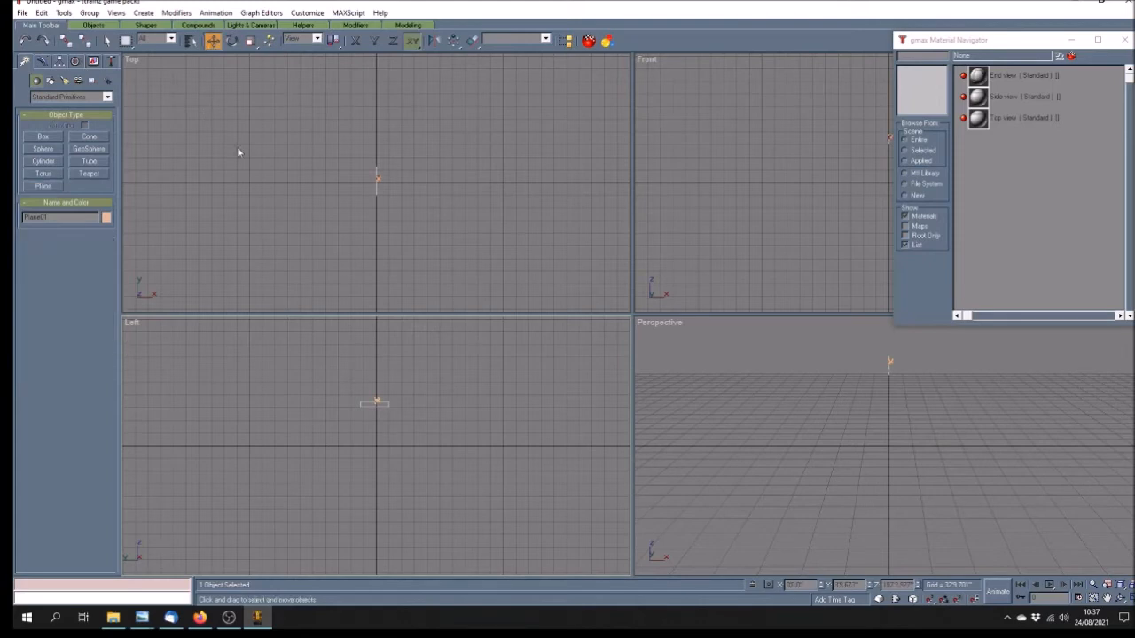
pyautogui.click(395, 433)
pyautogui.scroll(6, 393, 433)
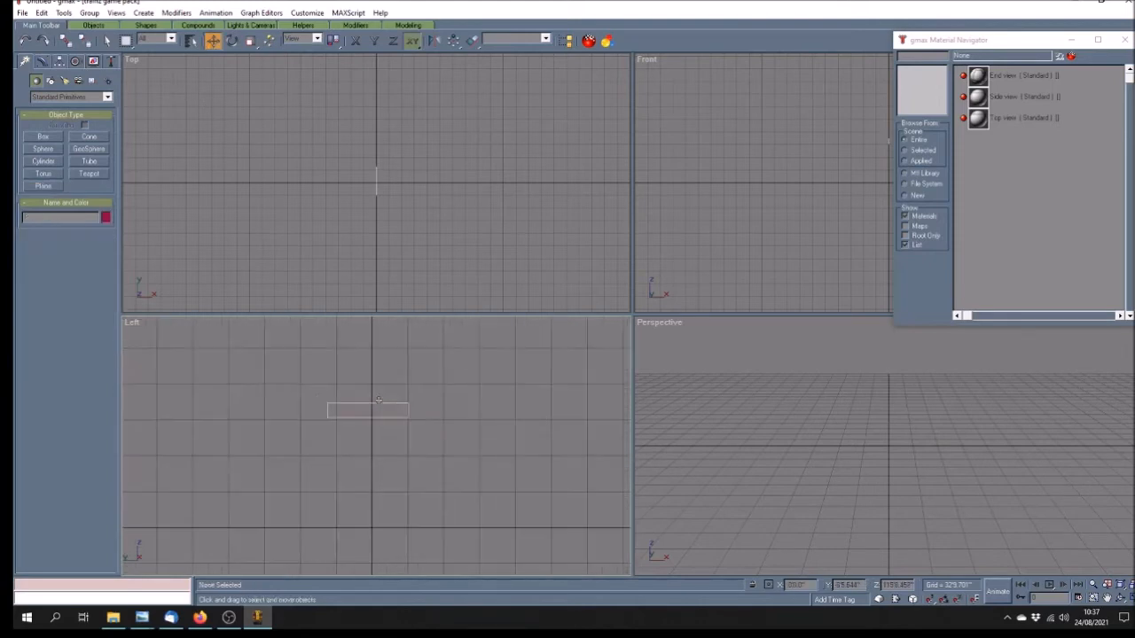
pyautogui.scroll(-5, 383, 430)
pyautogui.click(394, 422)
pyautogui.click(374, 40)
pyautogui.moveTo(368, 419); pyautogui.dragTo(396, 496)
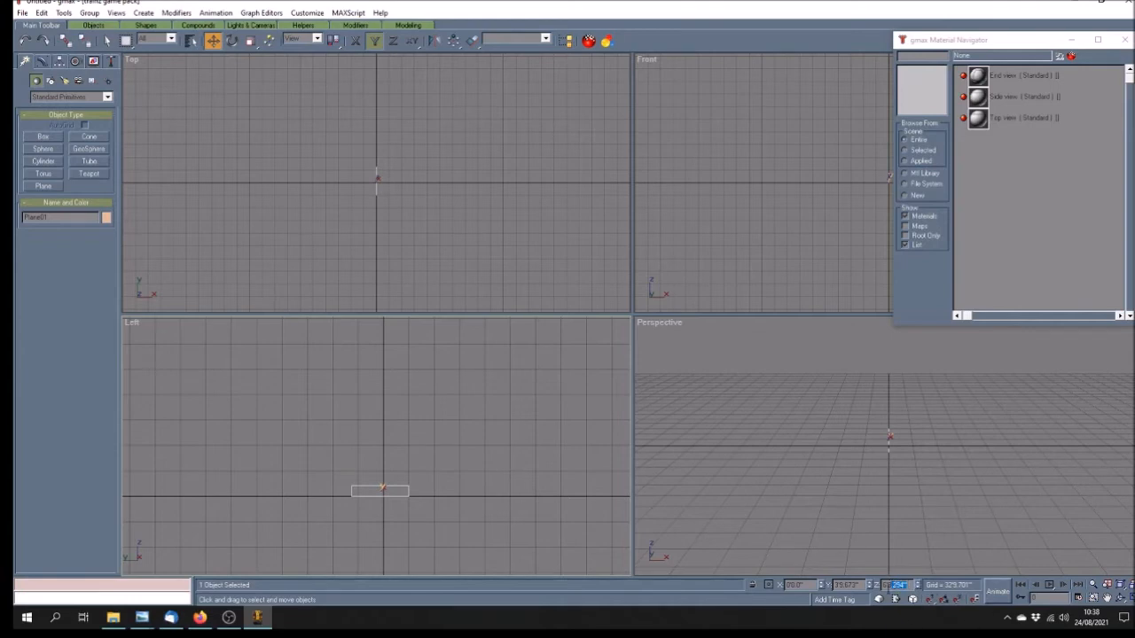
pyautogui.press('BackSpace')
# - Align the plane's pivot to the world axes, affecting the pivot only
pyautogui.click(58, 61)
pyautogui.click(62, 135)
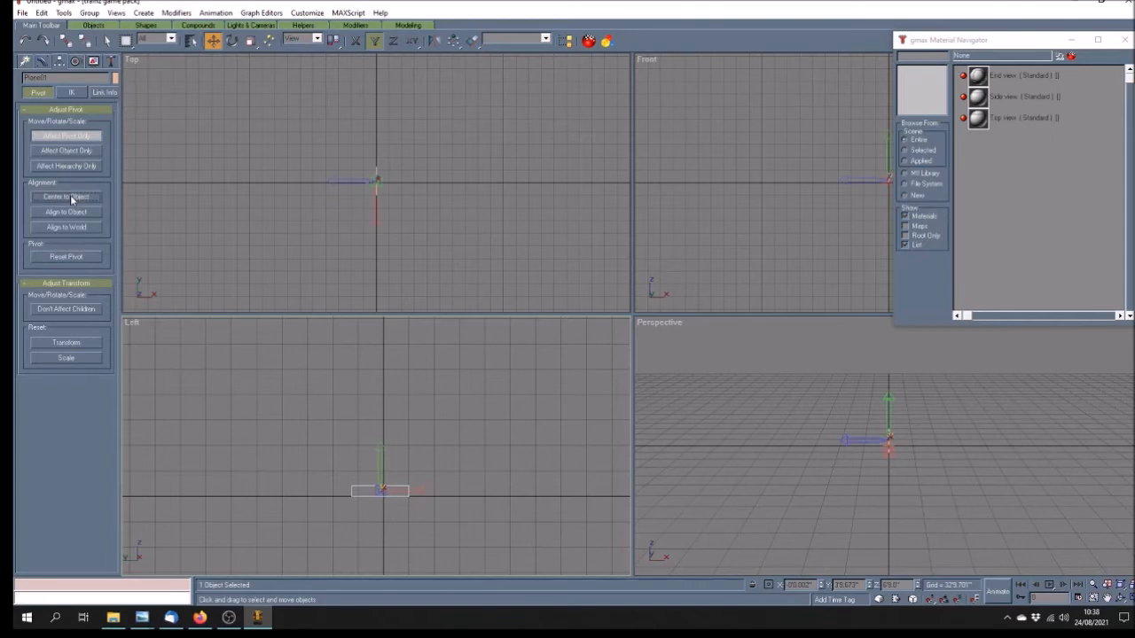
pyautogui.click(83, 227)
pyautogui.click(87, 137)
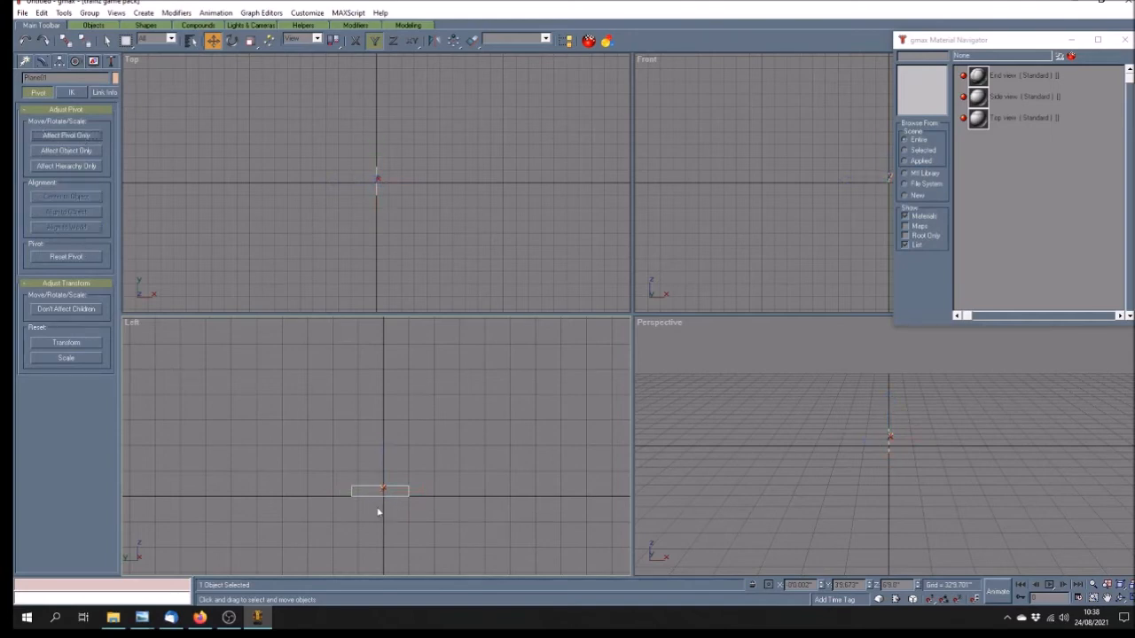
# - Set the plane's X and Y positions to 0
pyautogui.click(41, 61)
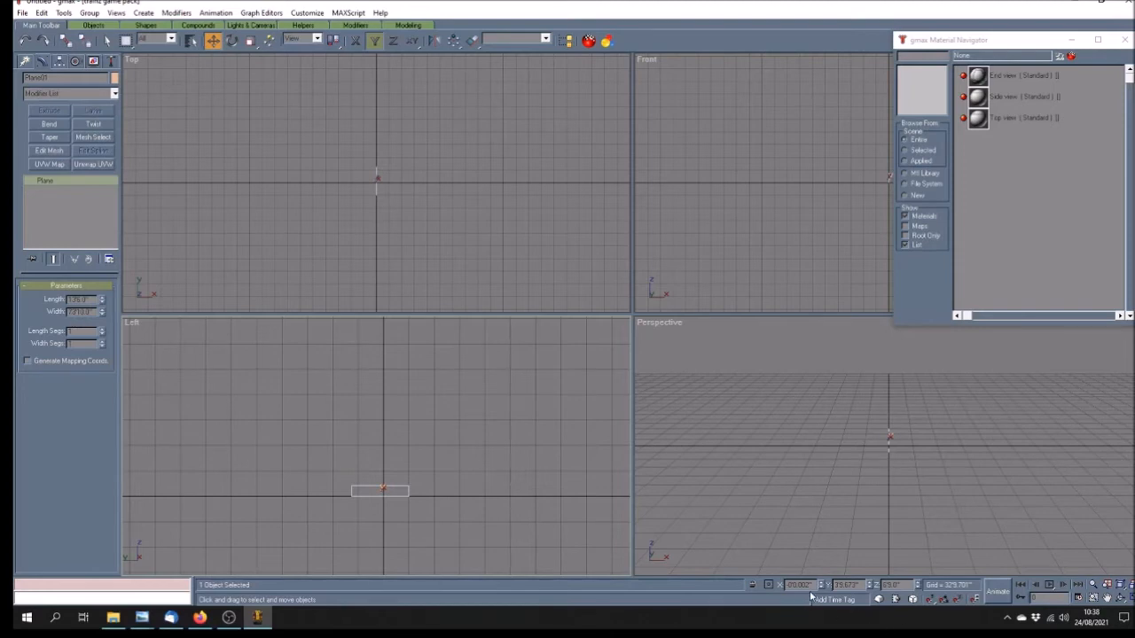
pyautogui.moveTo(814, 584); pyautogui.dragTo(676, 573)
pyautogui.write('0')
pyautogui.press('Tab')
pyautogui.write('0')
pyautogui.press('Return')
# - Apply the Side view material to the plane
pyautogui.click(904, 491)
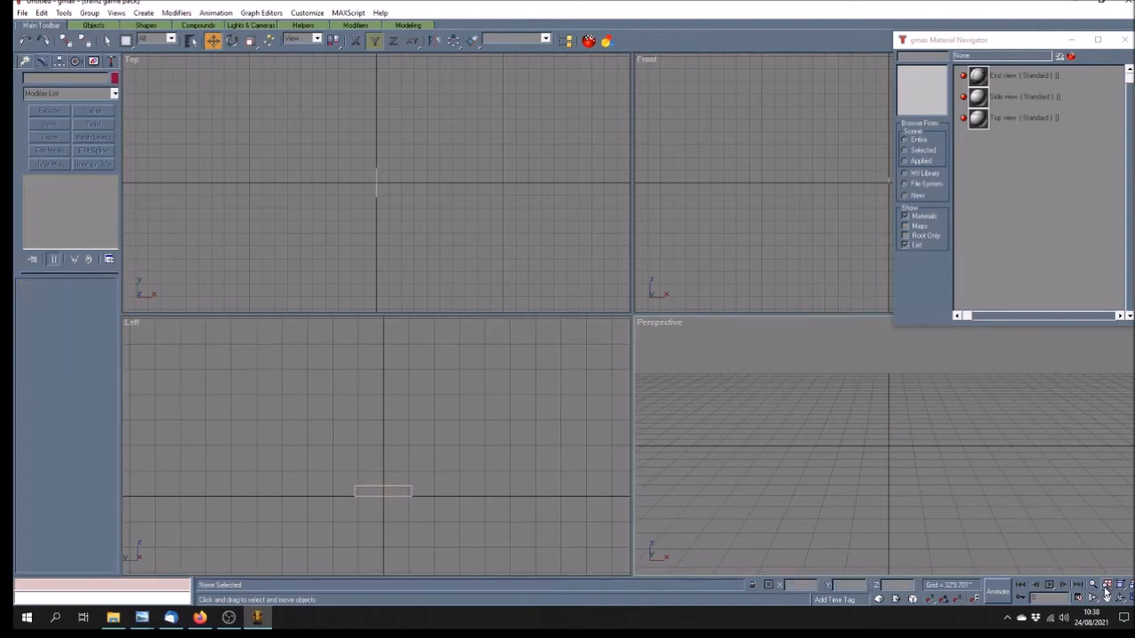
pyautogui.click(1120, 597)
pyautogui.moveTo(1028, 497); pyautogui.dragTo(1064, 502)
pyautogui.moveTo(896, 487); pyautogui.dragTo(917, 472)
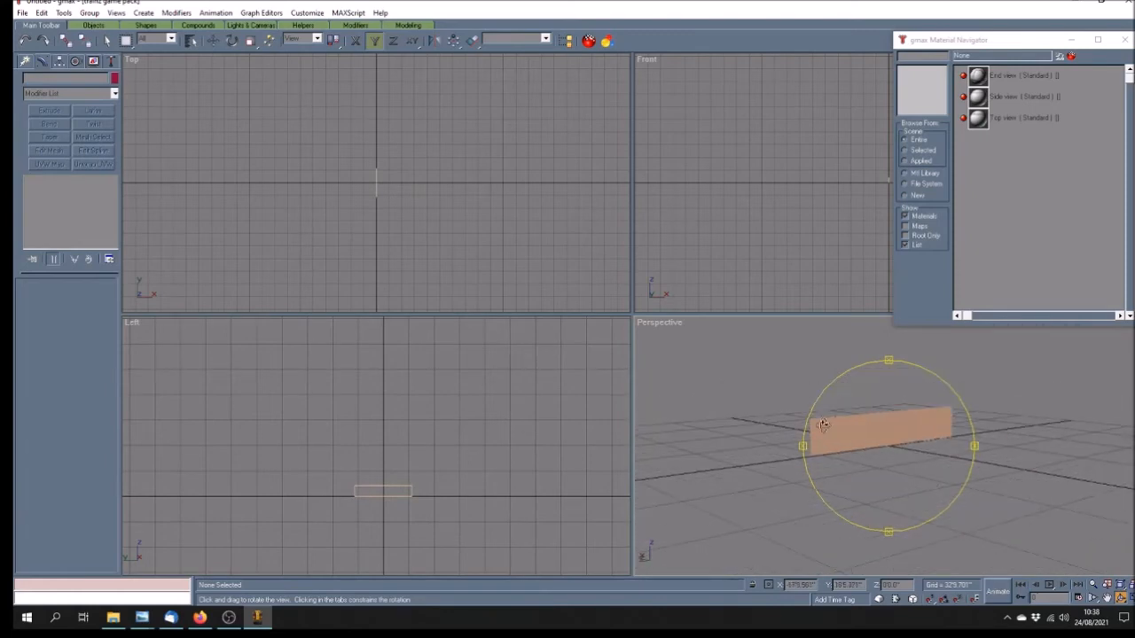
pyautogui.click(106, 40)
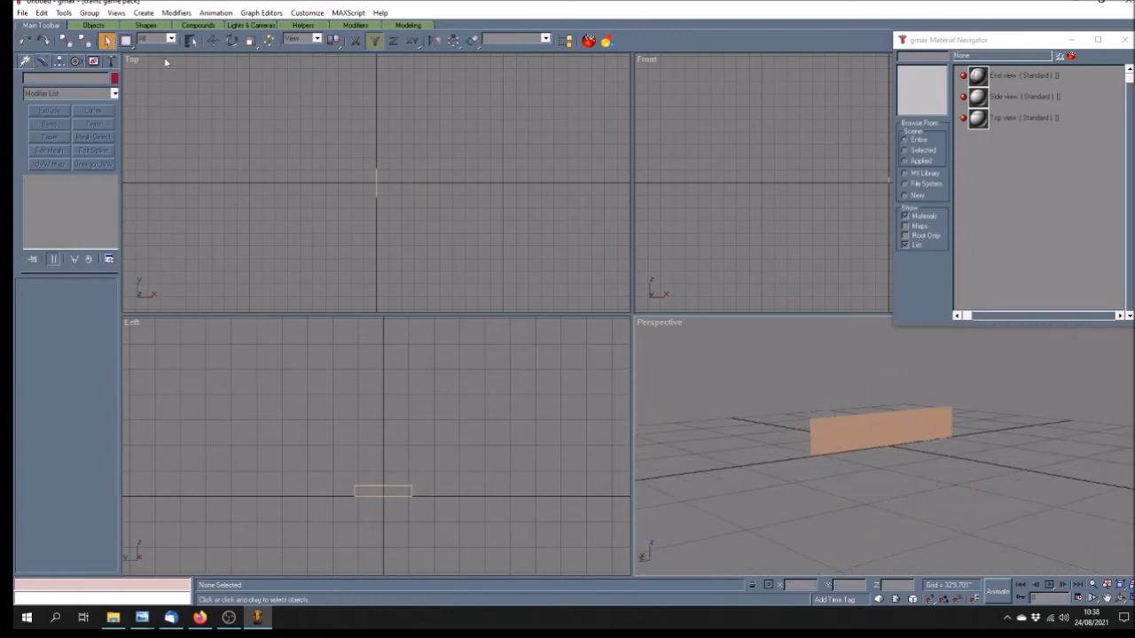
pyautogui.click(1024, 97)
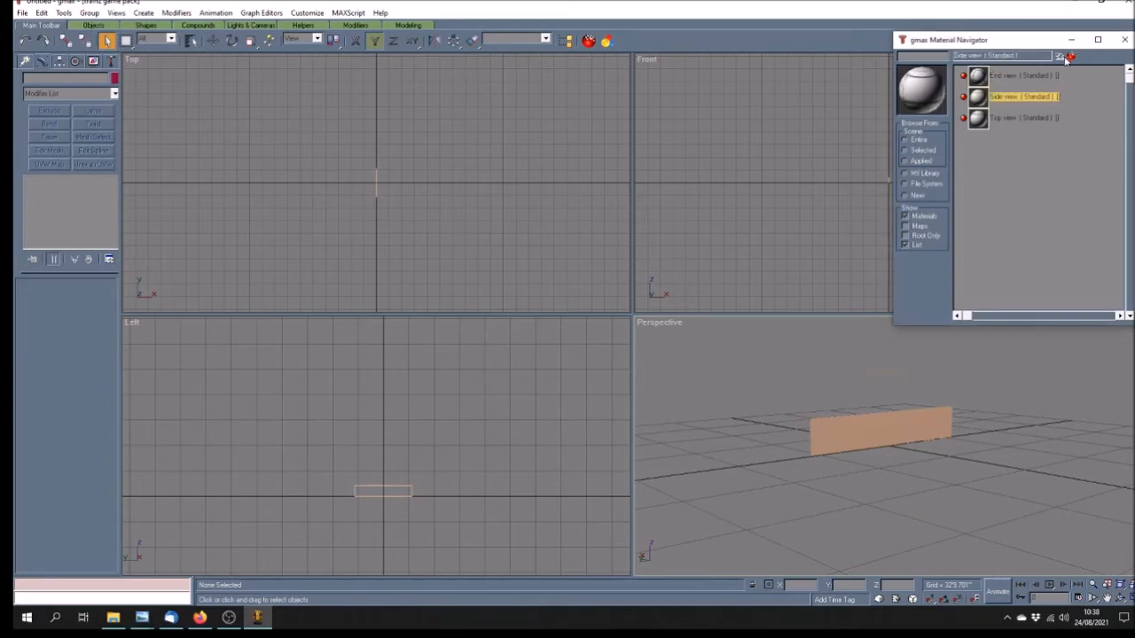
pyautogui.click(867, 429)
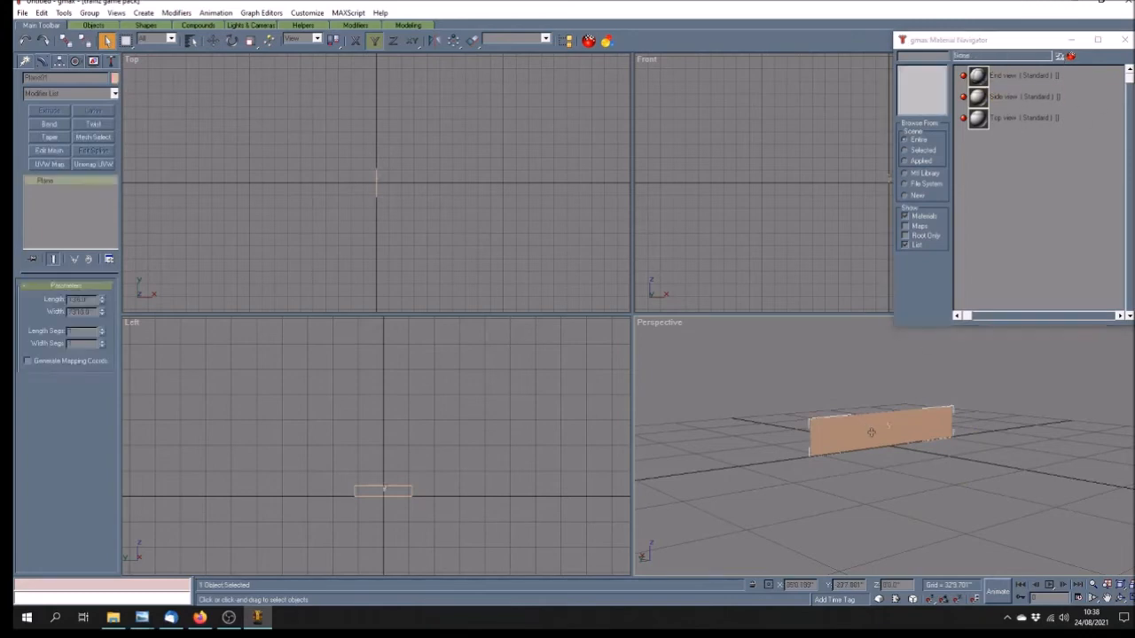
pyautogui.click(1029, 97)
pyautogui.click(1058, 56)
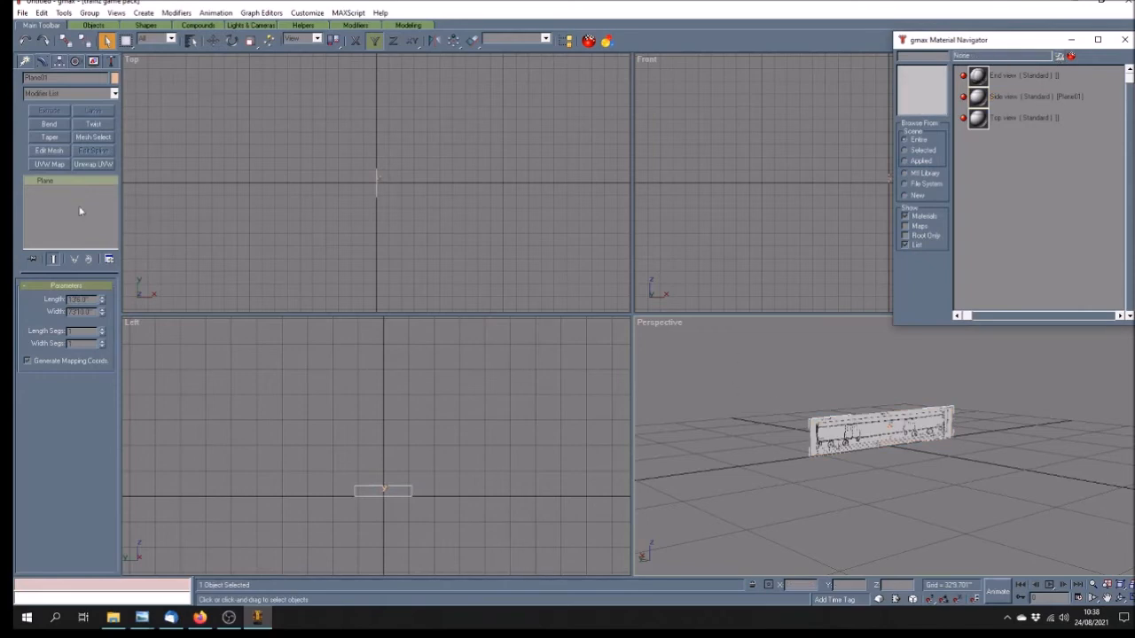
# - Add an Unwrap UVW modifier to the plane and open its selected face in a widened Edit UVWs window
pyautogui.click(92, 164)
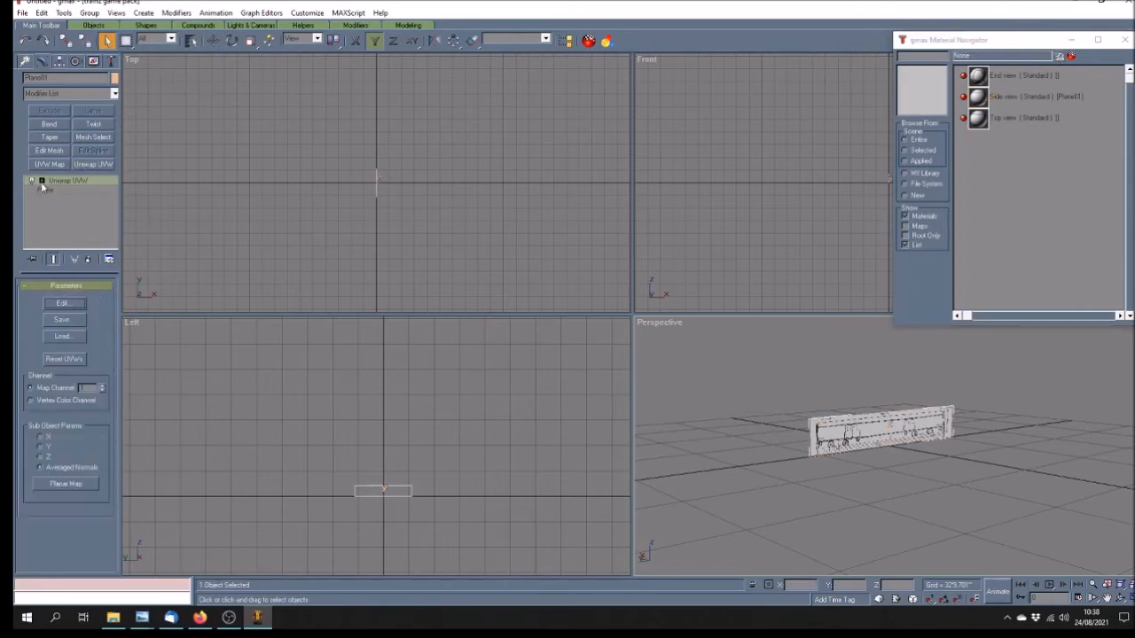
pyautogui.click(71, 190)
pyautogui.click(383, 490)
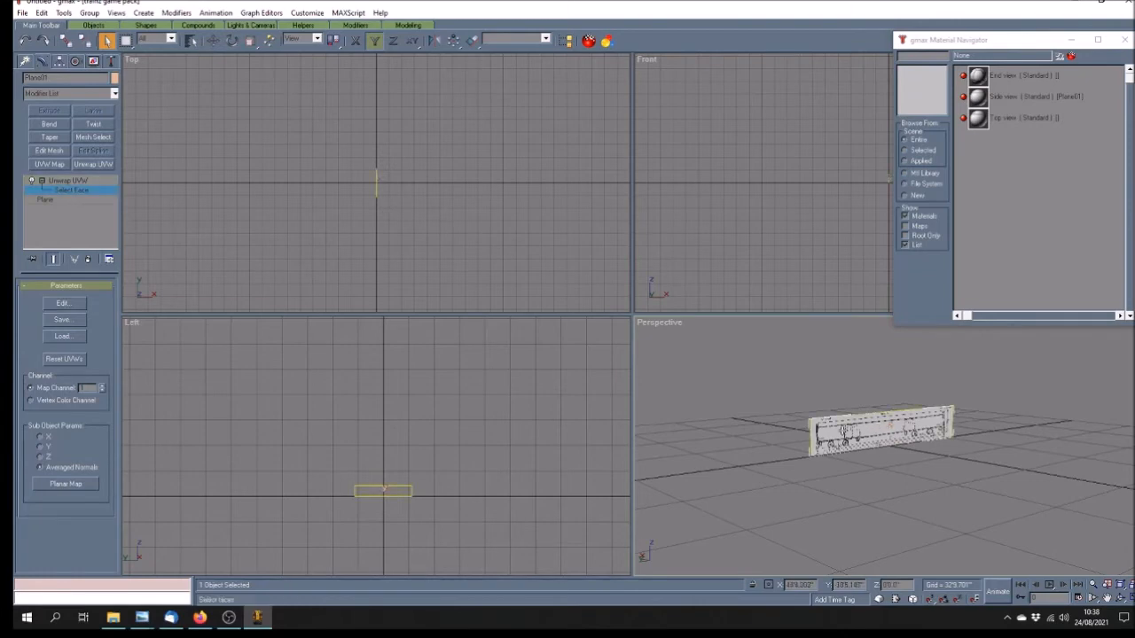
pyautogui.click(62, 303)
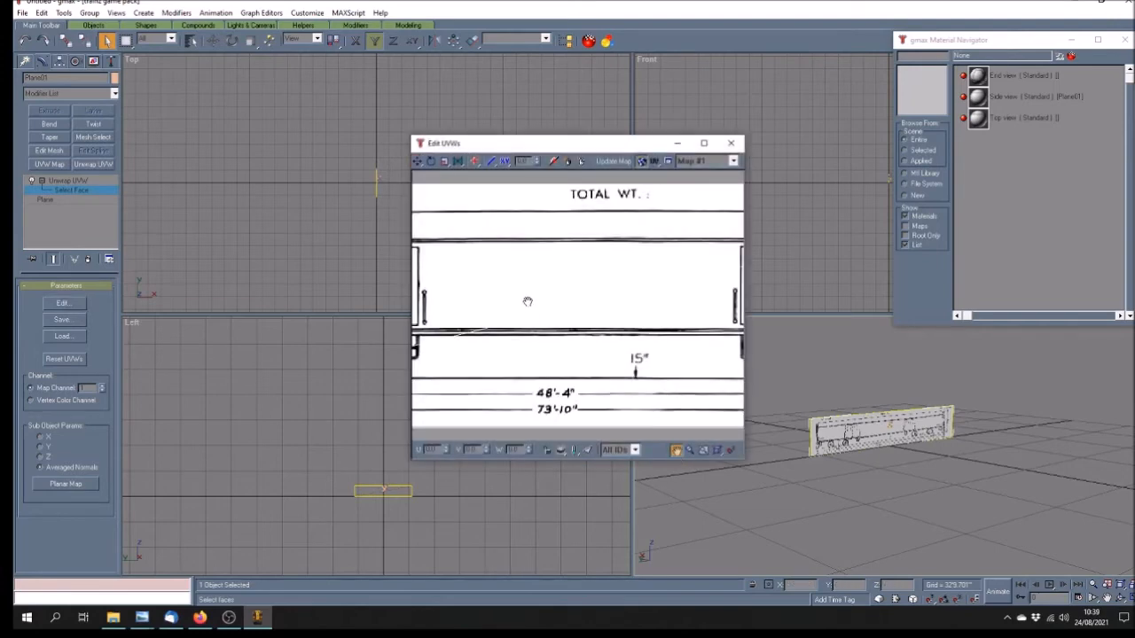
pyautogui.moveTo(412, 309); pyautogui.dragTo(87, 264)
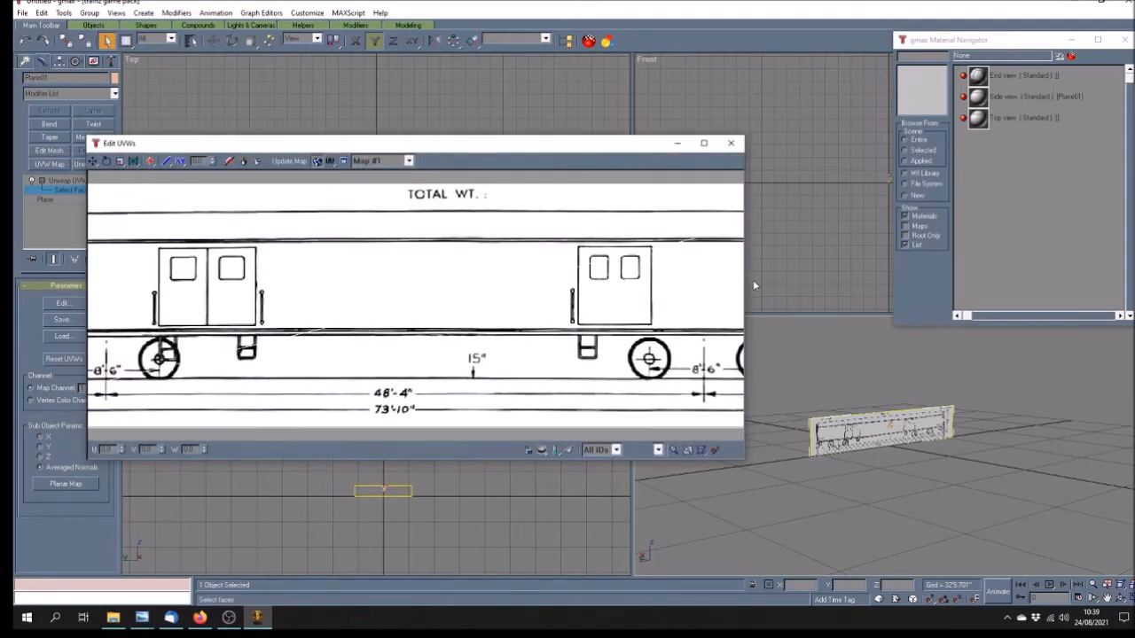
# - Widen the Edit UVWs window and move the UV vertices horizontally inward to the two outer ends of the 73'-10" car length
pyautogui.moveTo(746, 285); pyautogui.dragTo(1121, 286)
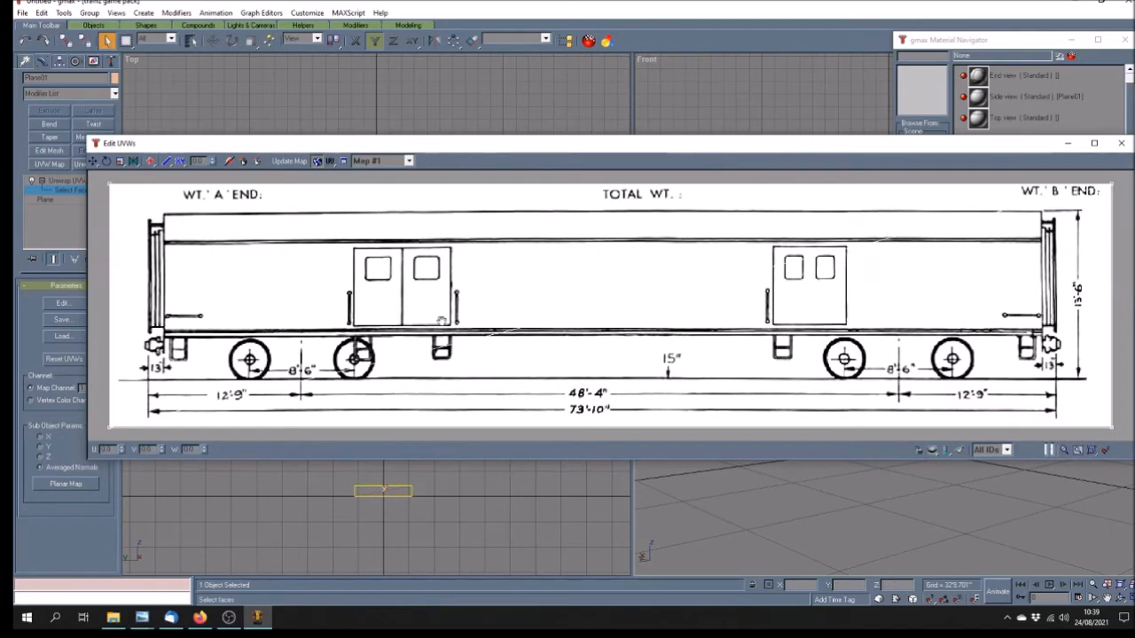
pyautogui.click(93, 160)
pyautogui.moveTo(94, 178)
pyautogui.mouseDown()
pyautogui.moveTo(142, 268)
pyautogui.moveTo(129, 436)
pyautogui.mouseUp()
pyautogui.moveTo(1100, 178); pyautogui.dragTo(1122, 444)
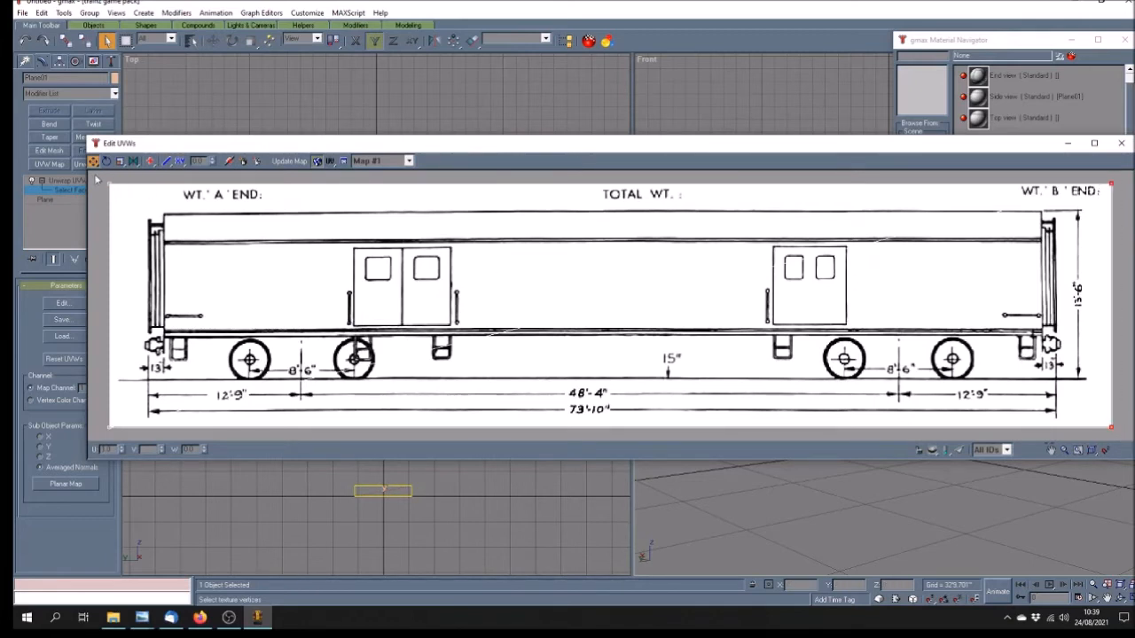
pyautogui.moveTo(102, 177); pyautogui.dragTo(147, 430)
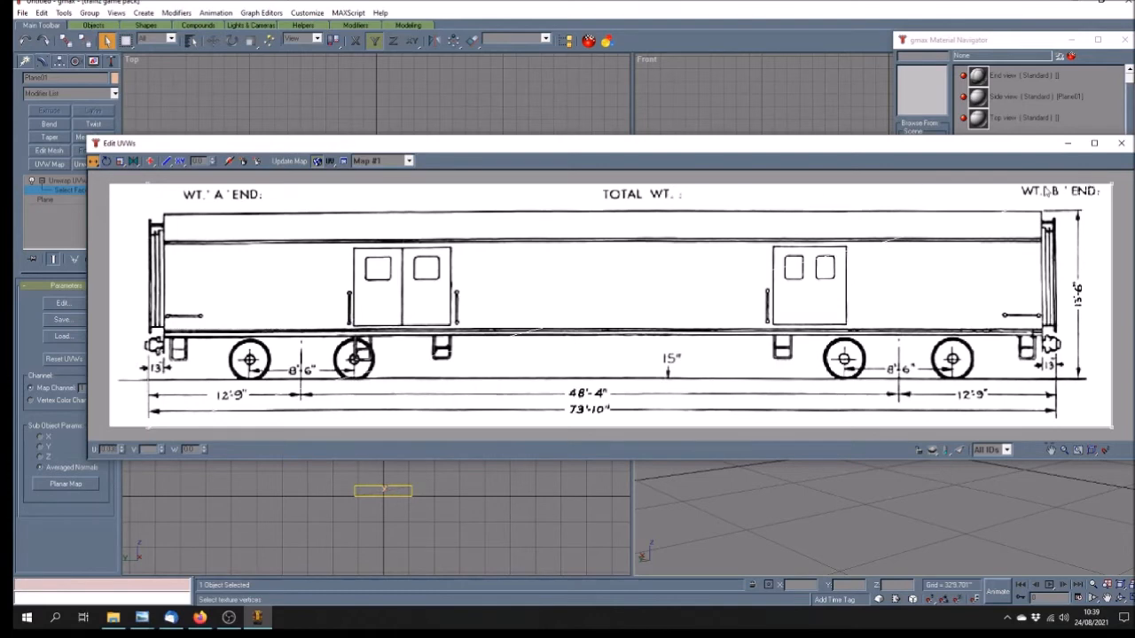
pyautogui.moveTo(1089, 178); pyautogui.dragTo(1058, 426)
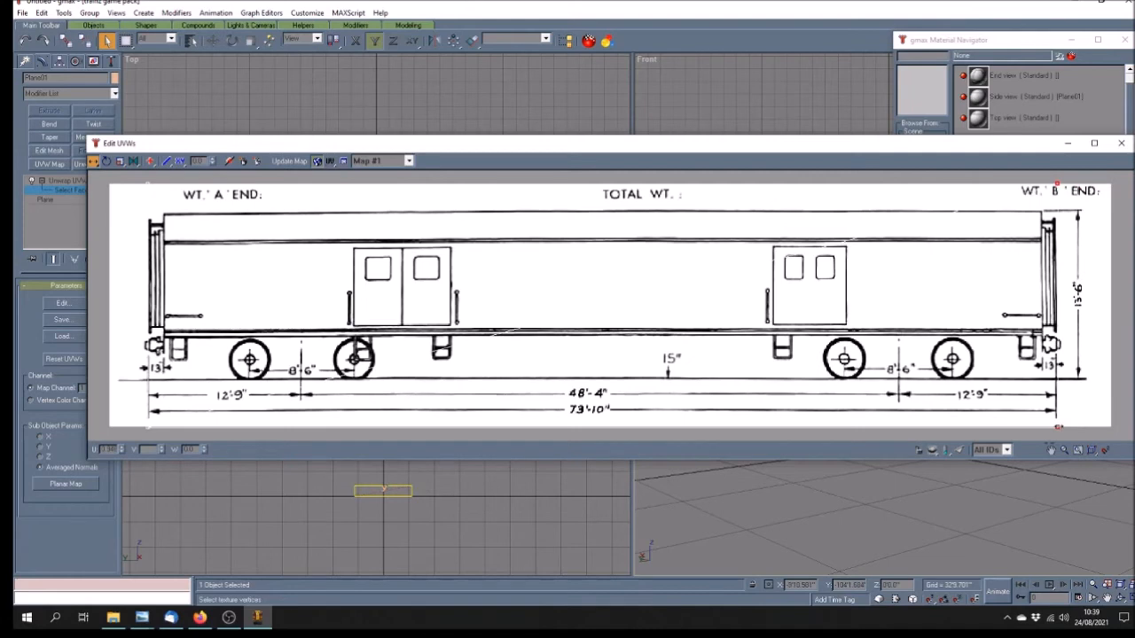
pyautogui.moveTo(1057, 427); pyautogui.dragTo(1056, 428)
# - Move the upper UV vertices down to the roof line and the lower ones up to the rail line, and close the UV editor
pyautogui.moveTo(92, 166); pyautogui.dragTo(94, 197)
pyautogui.moveTo(884, 190); pyautogui.dragTo(1066, 196)
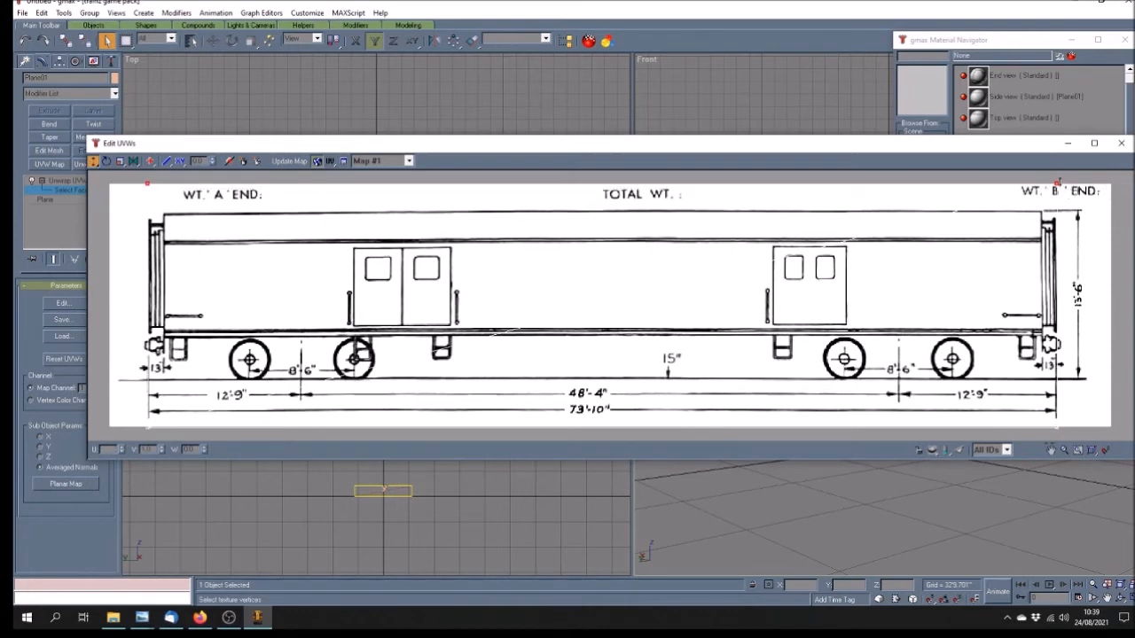
pyautogui.moveTo(1057, 181); pyautogui.dragTo(1055, 209)
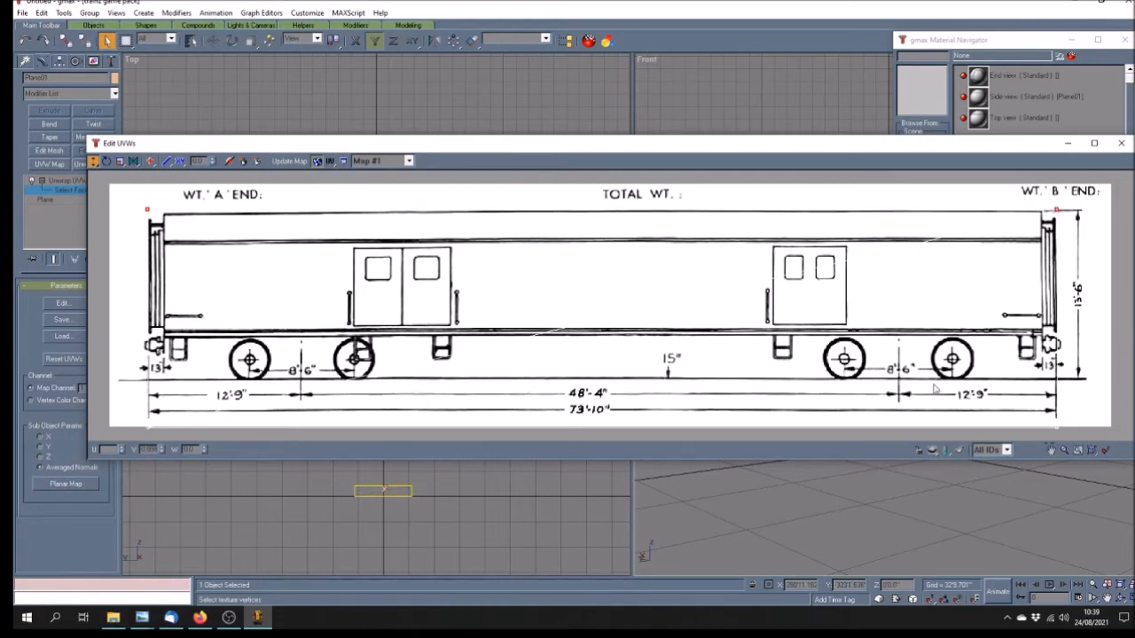
pyautogui.moveTo(809, 427)
pyautogui.mouseDown()
pyautogui.moveTo(413, 422)
pyautogui.moveTo(101, 440)
pyautogui.moveTo(147, 420)
pyautogui.moveTo(149, 381)
pyautogui.mouseUp()
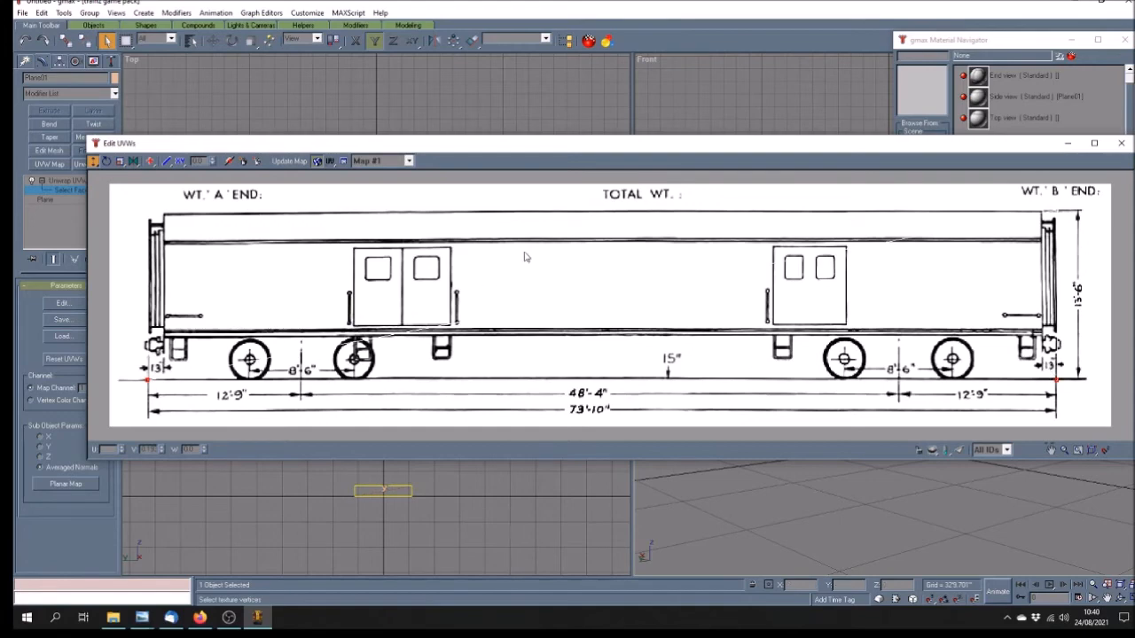
pyautogui.click(1120, 143)
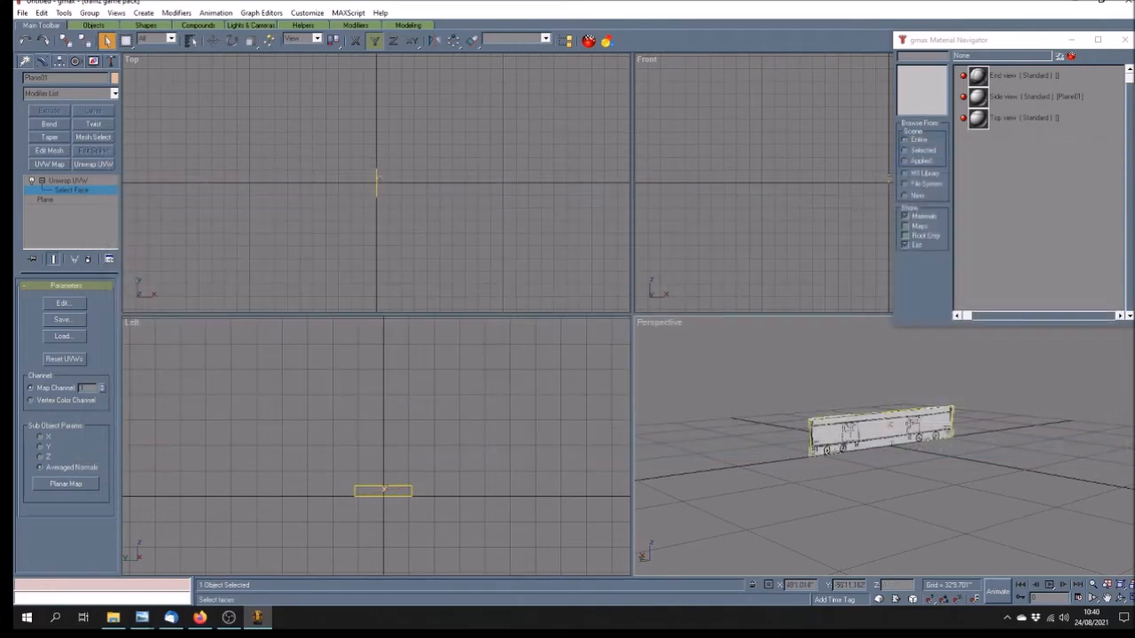
# - Turn on Texture Correction for the Perspective viewport
pyautogui.click(880, 490)
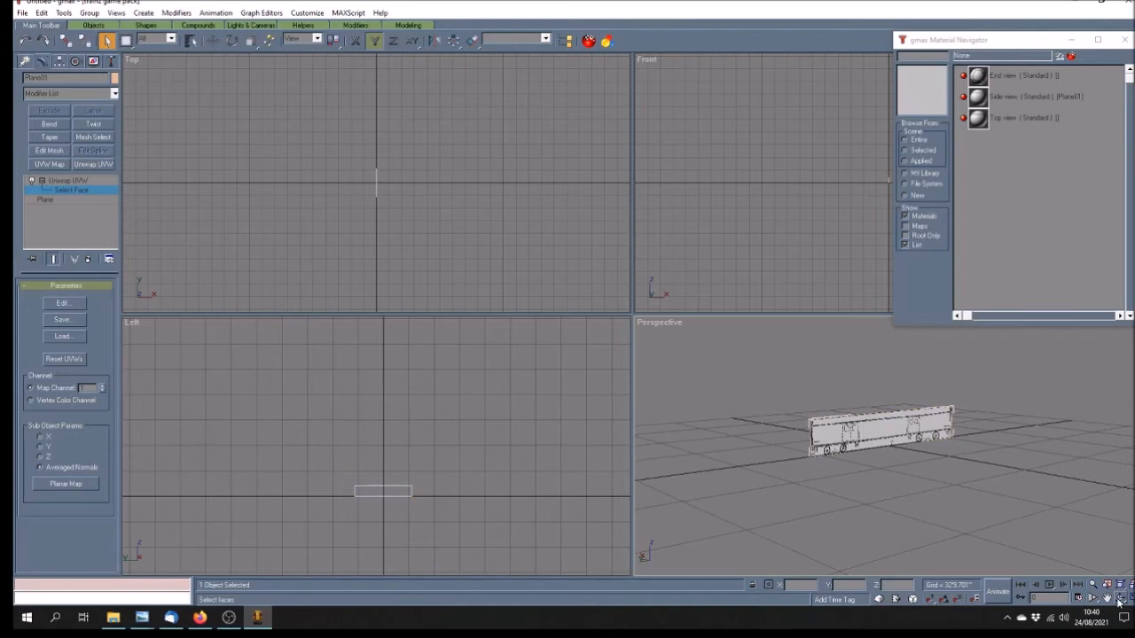
pyautogui.click(1118, 599)
pyautogui.moveTo(901, 486)
pyautogui.mouseDown()
pyautogui.moveTo(882, 492)
pyautogui.moveTo(905, 496)
pyautogui.mouseUp()
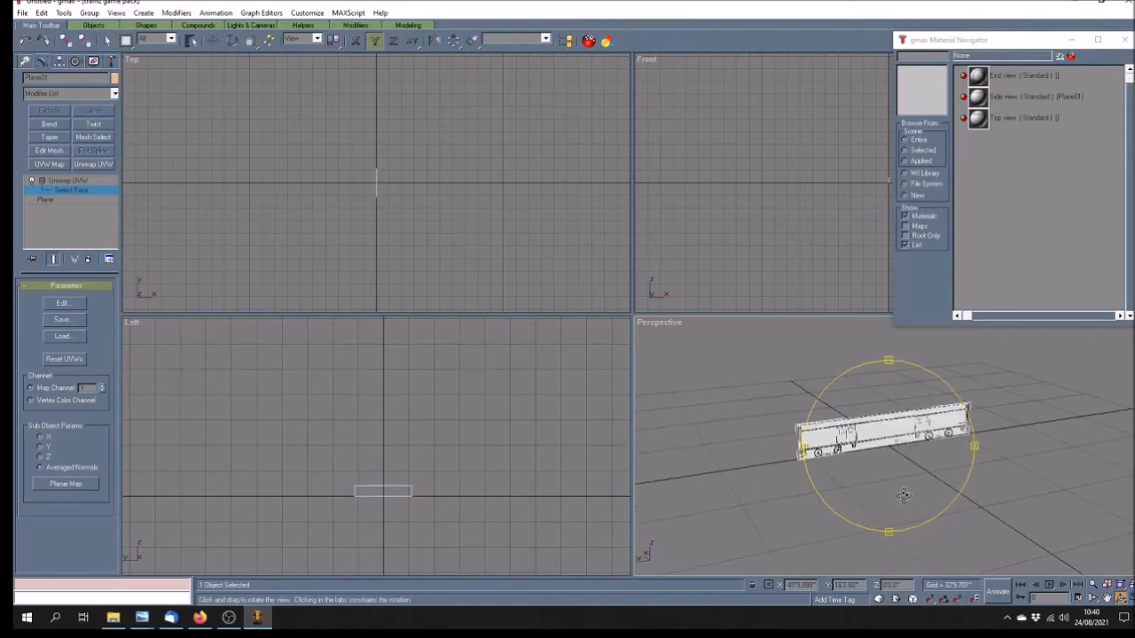
pyautogui.rightClick(643, 324)
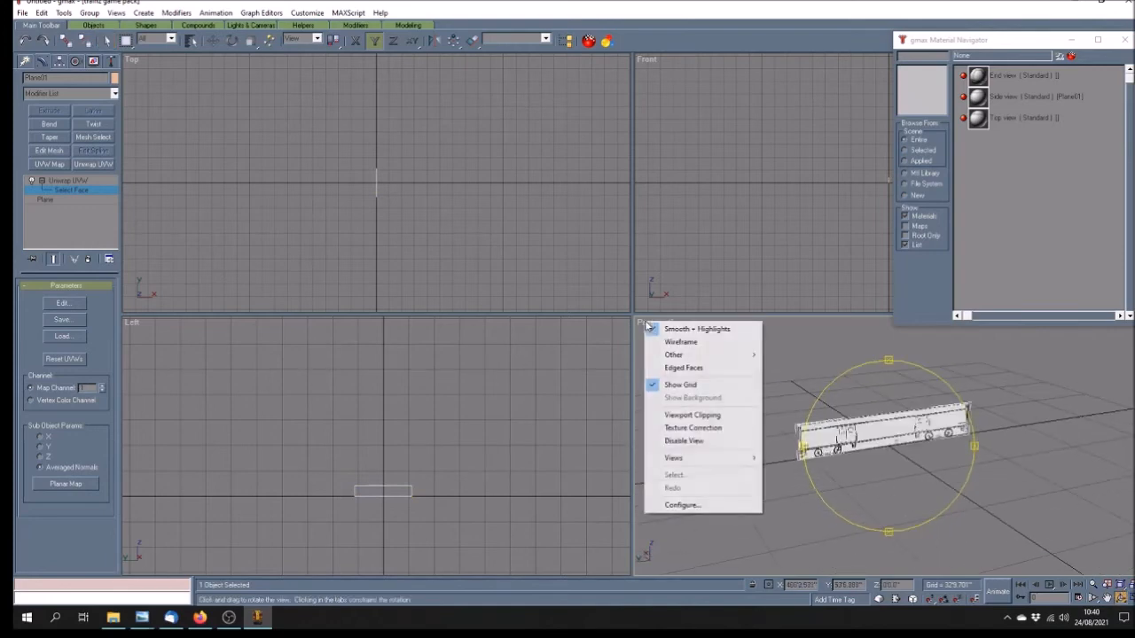
pyautogui.click(682, 428)
pyautogui.moveTo(875, 460); pyautogui.dragTo(1009, 530)
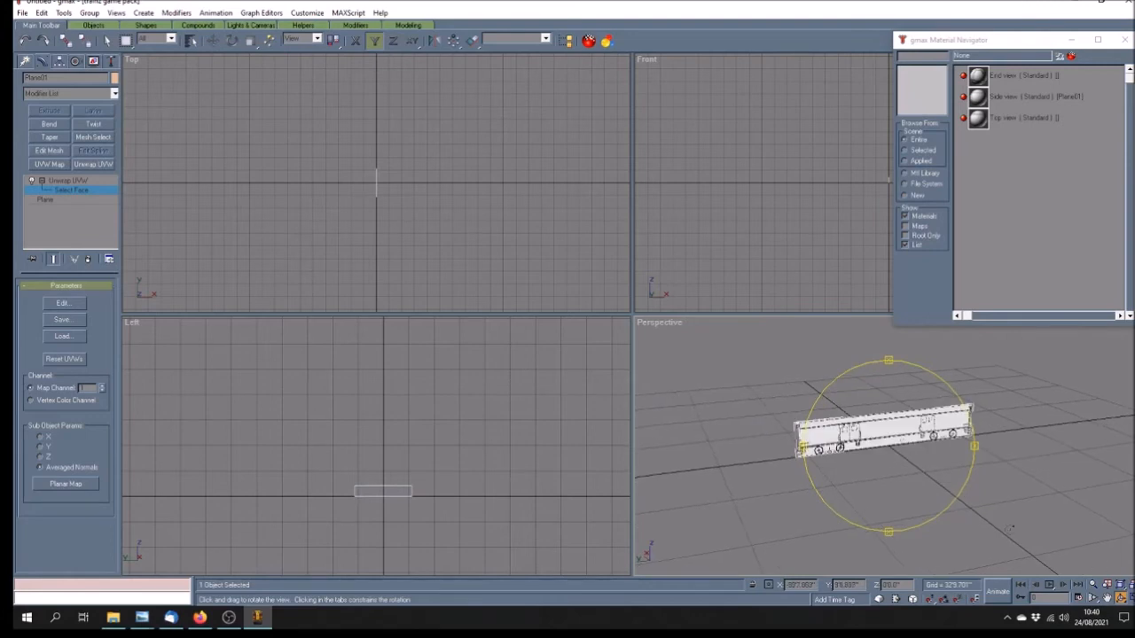
# - Maximise the Perspective viewport and inspect the side view drawing on the plane from close up and at an angle
pyautogui.click(1130, 599)
pyautogui.moveTo(624, 380)
pyautogui.mouseDown()
pyautogui.moveTo(578, 379)
pyautogui.moveTo(617, 361)
pyautogui.mouseUp()
pyautogui.scroll(3, 617, 361)
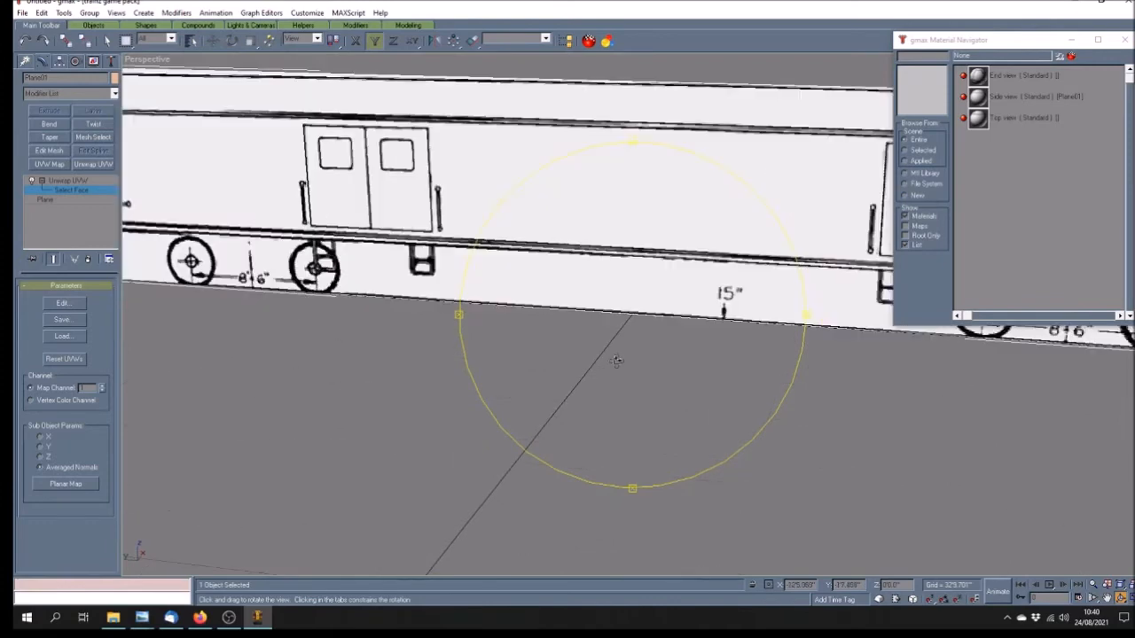
pyautogui.scroll(-3, 617, 361)
pyautogui.moveTo(593, 361); pyautogui.dragTo(630, 368)
pyautogui.scroll(-3, 616, 366)
# - Leave face selection and move the side view plane back along the X axis, away from the world centre, and deselect it
pyautogui.click(78, 181)
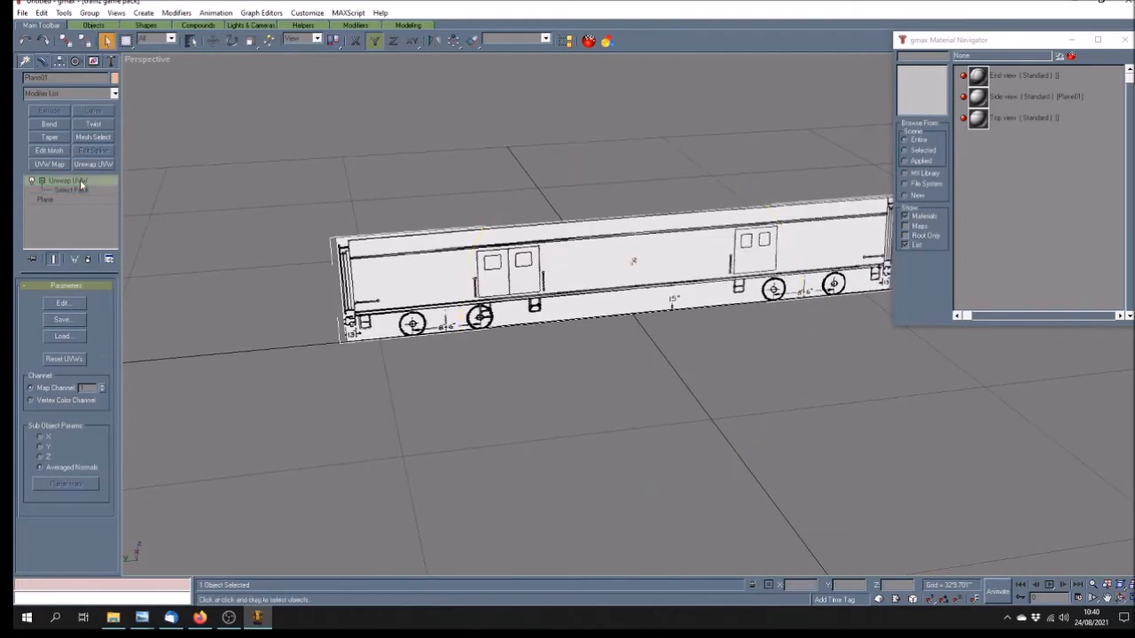
pyautogui.click(213, 40)
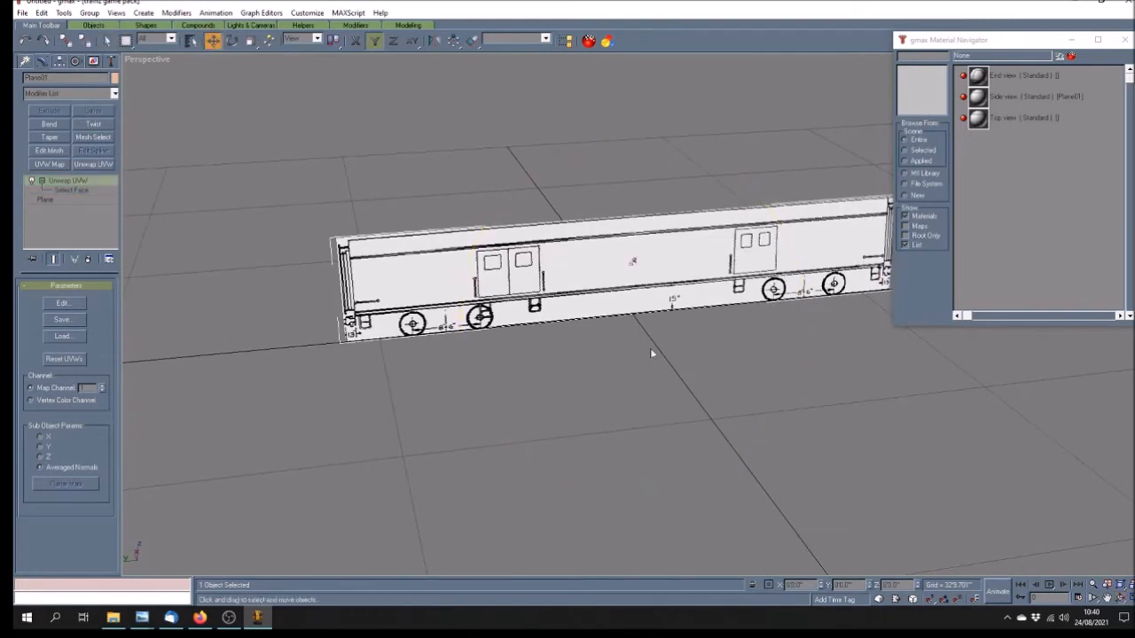
pyautogui.click(629, 302)
pyautogui.moveTo(627, 301); pyautogui.dragTo(600, 286)
pyautogui.click(25, 40)
pyautogui.moveTo(613, 300); pyautogui.dragTo(583, 232)
pyautogui.click(588, 275)
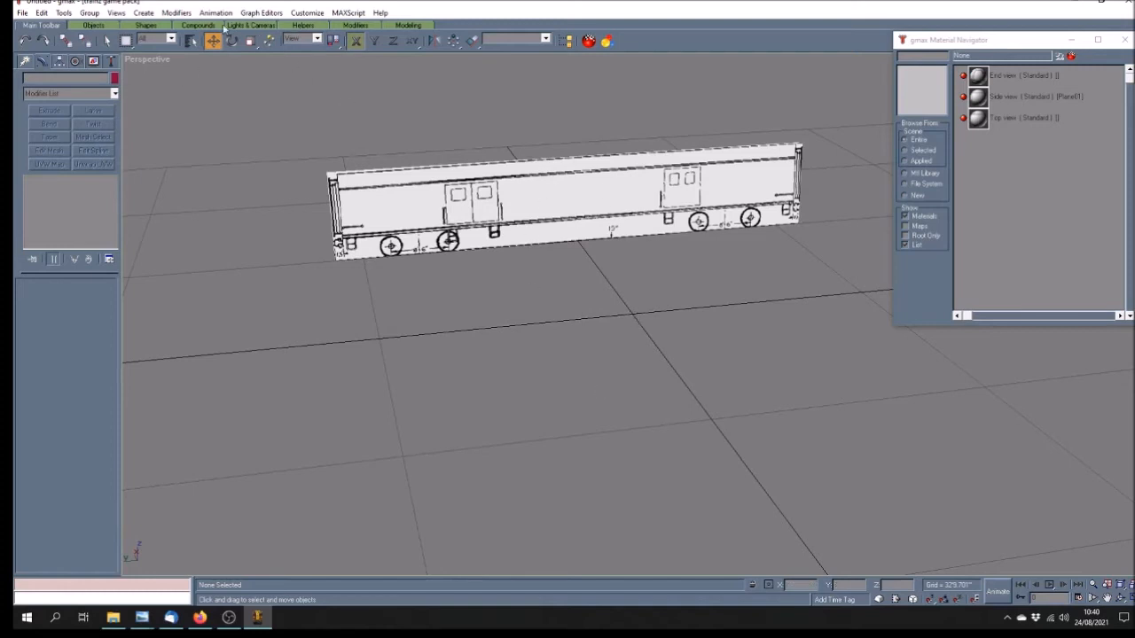
# - Set the home grid spacing to 1'0.0" in the Grid and Snap Settings
pyautogui.click(307, 14)
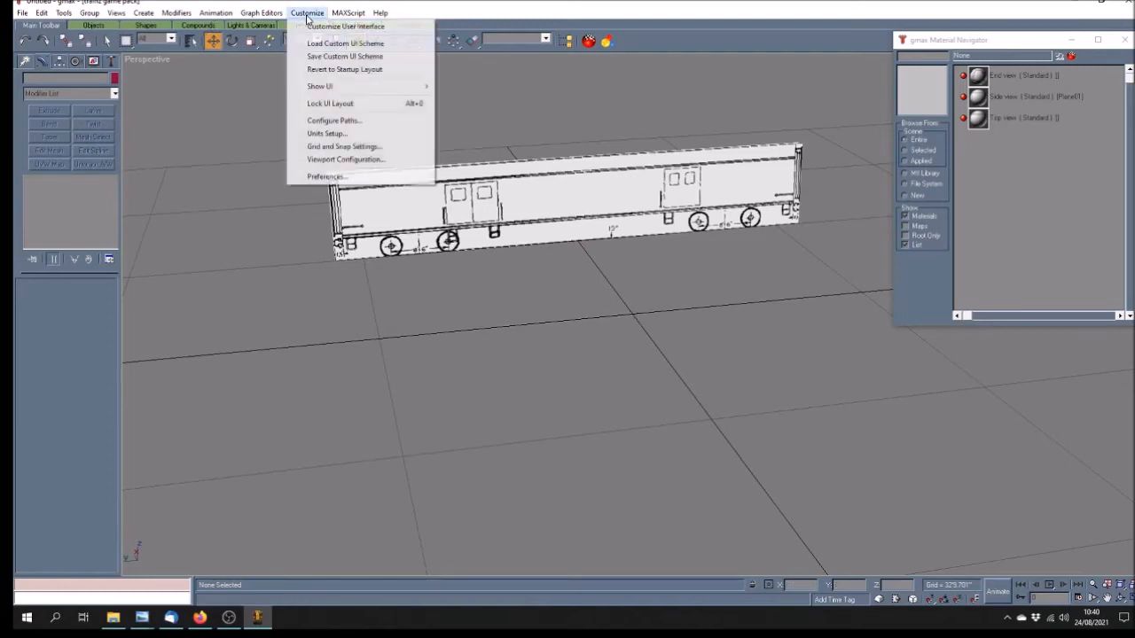
pyautogui.click(350, 146)
pyautogui.click(586, 248)
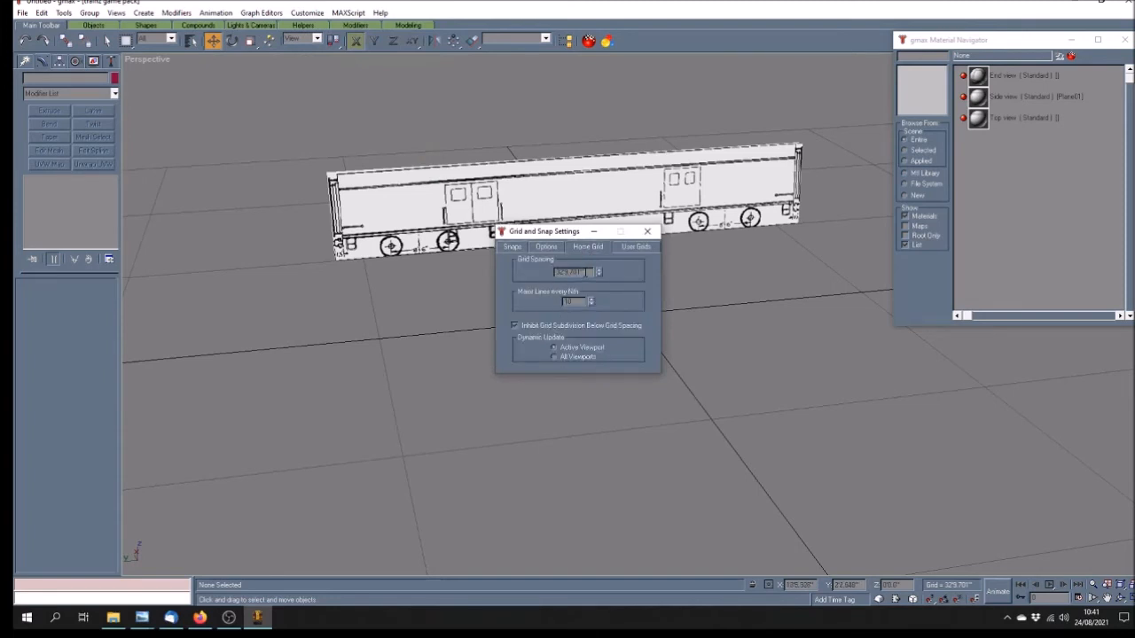
pyautogui.moveTo(585, 272); pyautogui.dragTo(524, 267)
pyautogui.press('BackSpace')
pyautogui.press('Return')
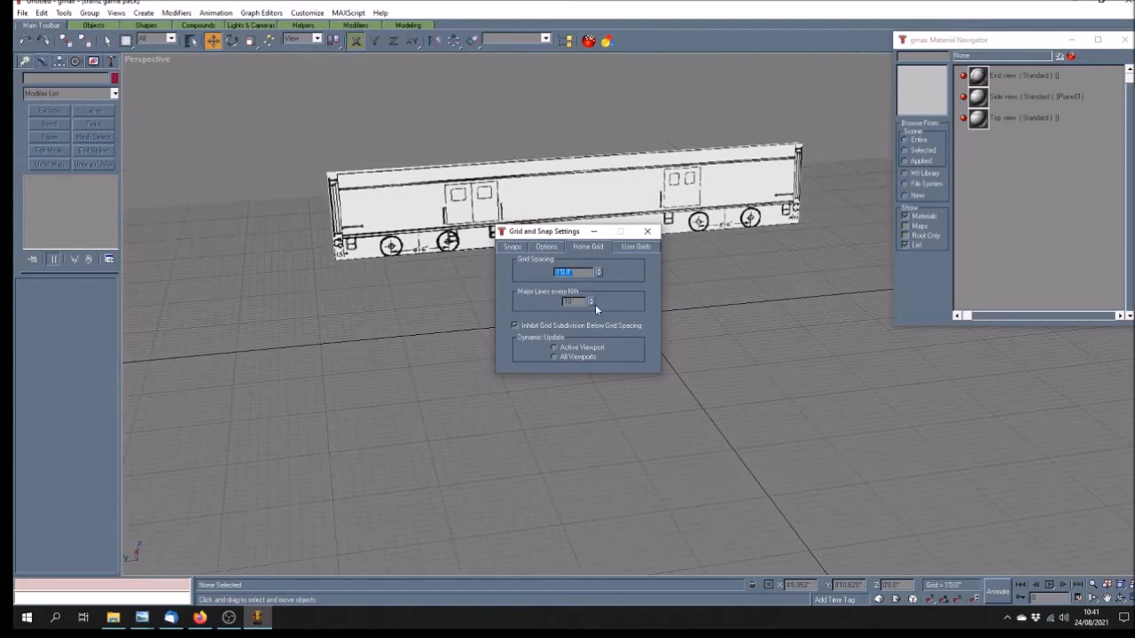
pyautogui.click(647, 232)
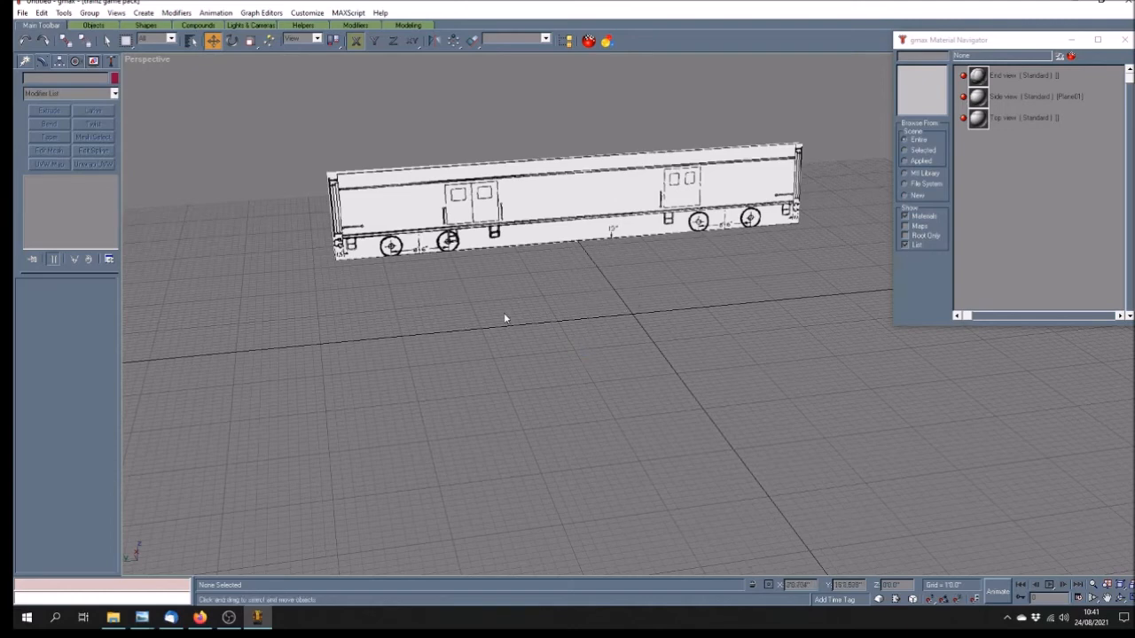
# - Copy the side view plane forward along the X axis and apply the Top view material to the copy
pyautogui.click(533, 237)
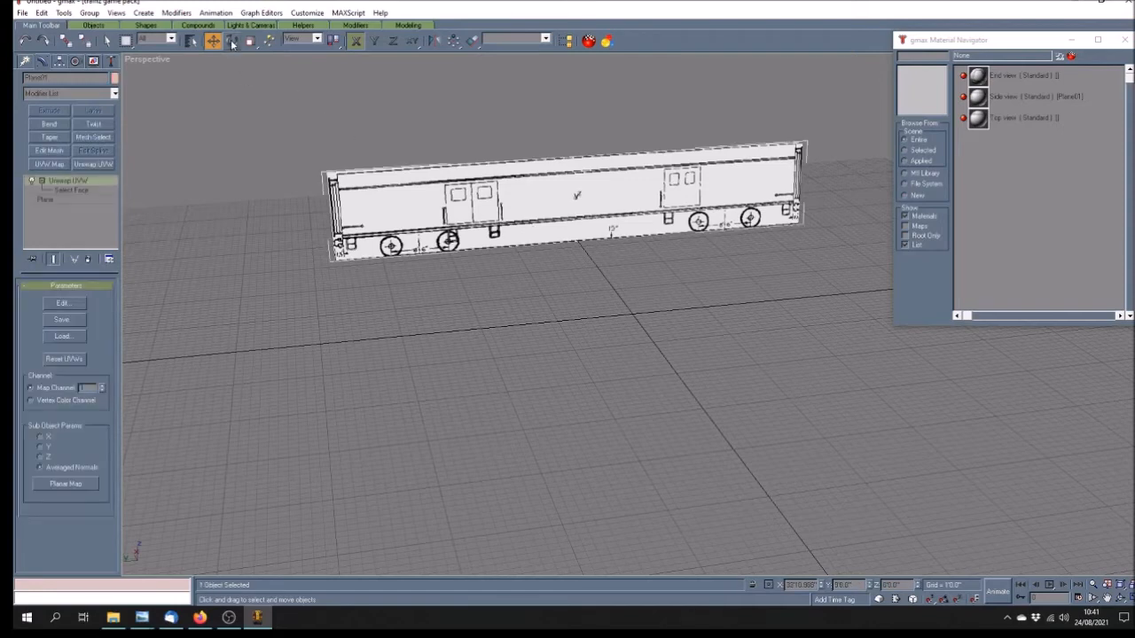
pyautogui.keyDown('shift'); pyautogui.moveTo(550, 205); pyautogui.dragTo(575, 312); pyautogui.keyUp('shift')
pyautogui.click(551, 356)
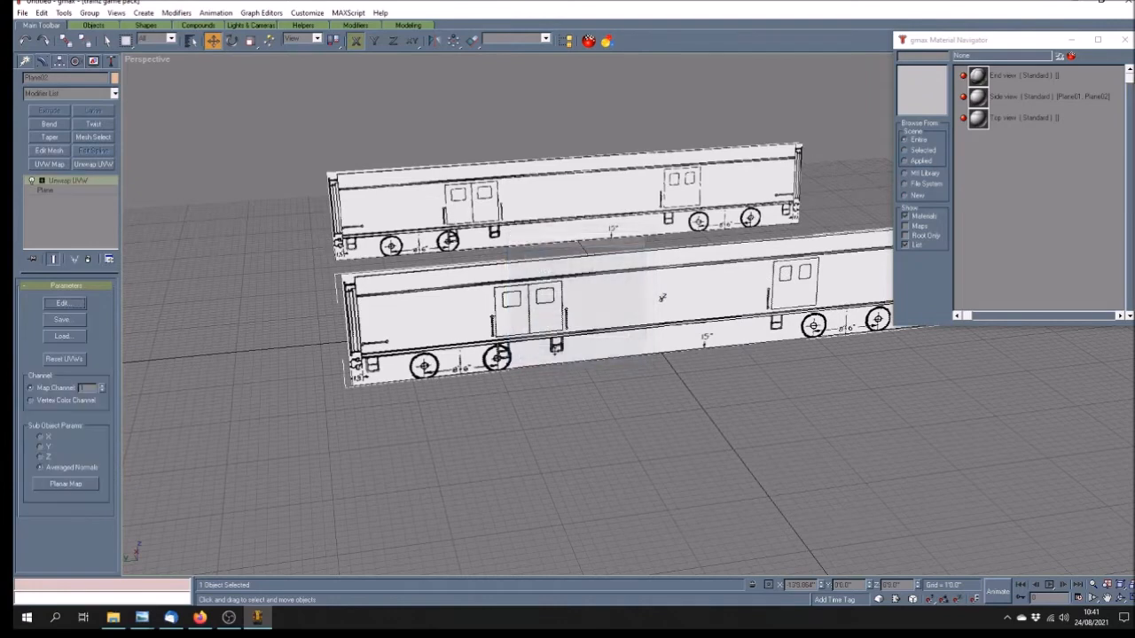
pyautogui.click(1032, 123)
pyautogui.click(1058, 55)
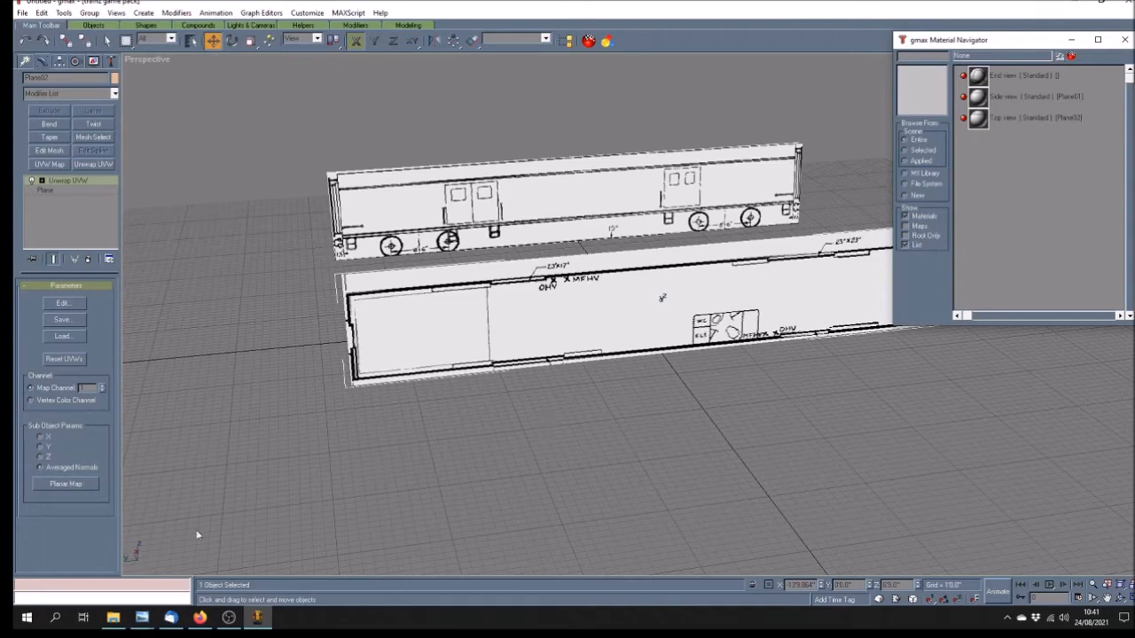
# - Switch to Windows Photo Viewer, examine the width dimensions on the top and end view drawings, and return to gmax
pyautogui.moveTo(142, 618)
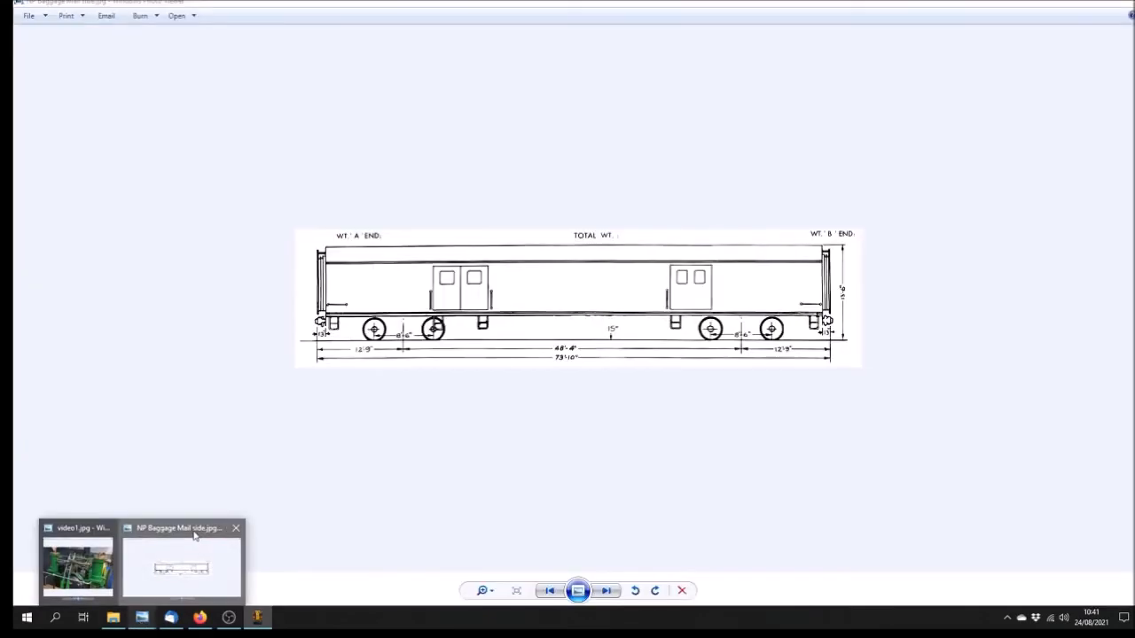
pyautogui.click(195, 536)
pyautogui.press('Right')
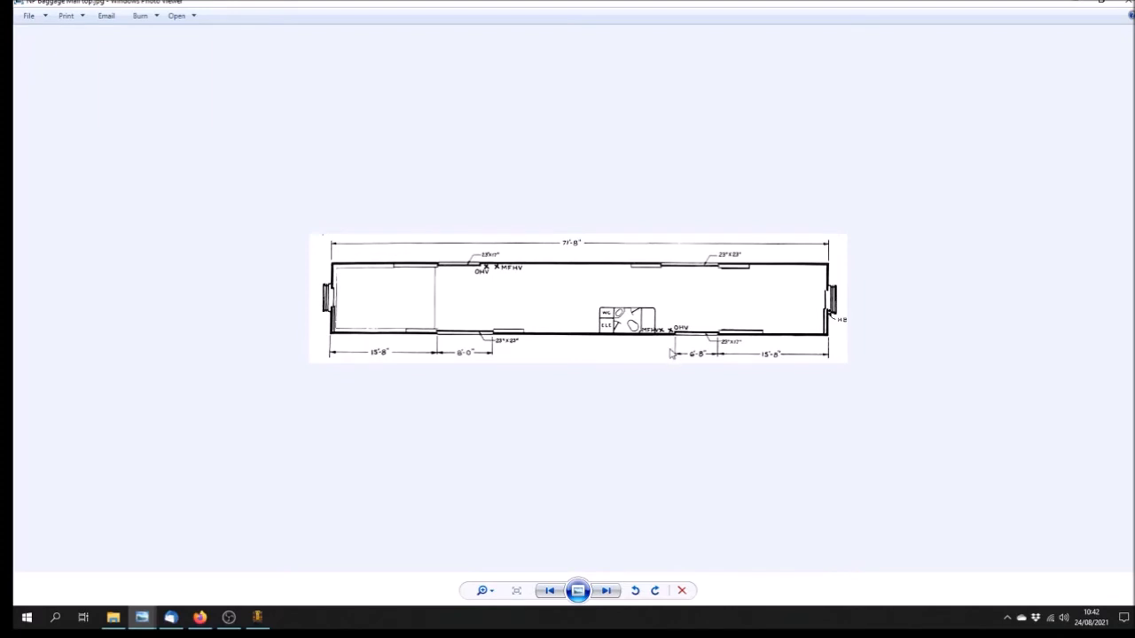
pyautogui.press('Left')
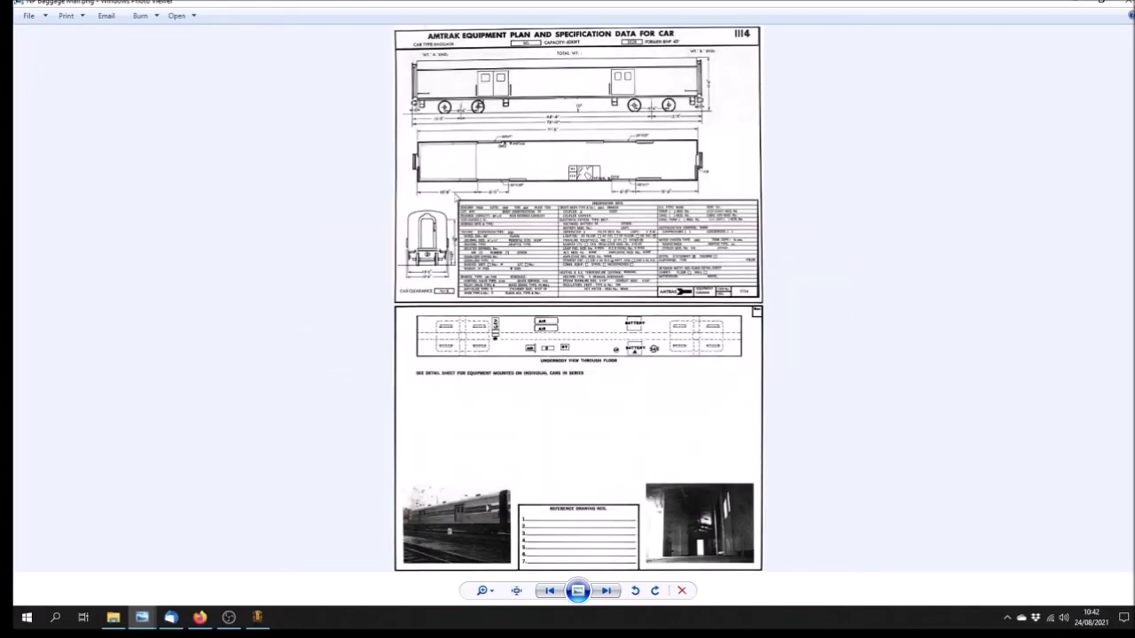
pyautogui.press('Right')
pyautogui.press('Left')
pyautogui.press('Left')
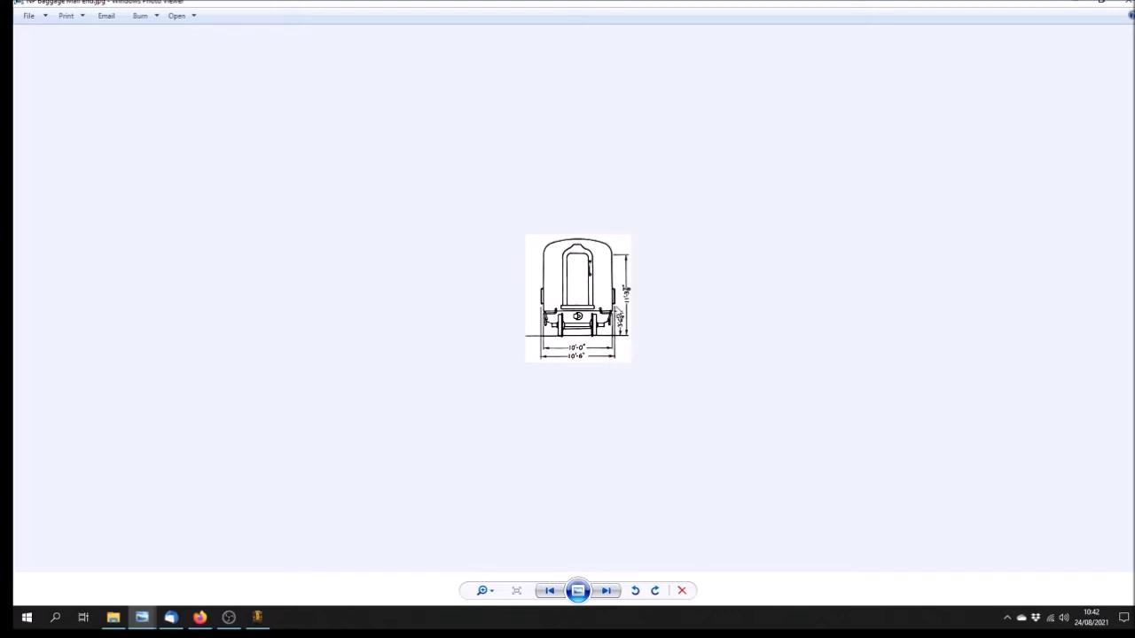
pyautogui.click(257, 618)
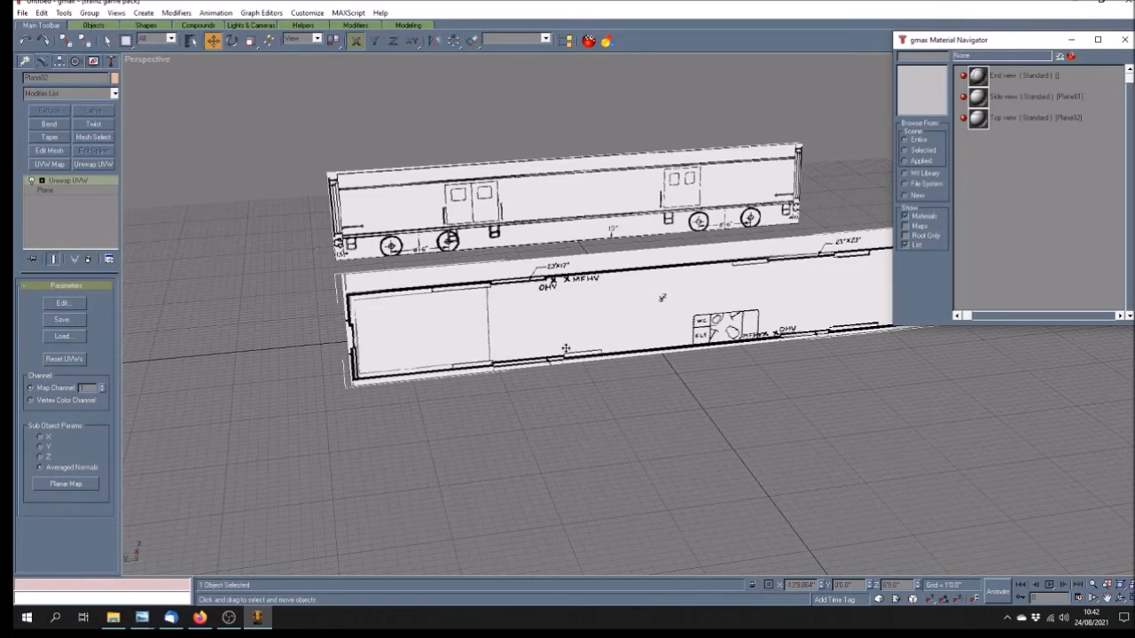
pyautogui.moveTo(142, 618)
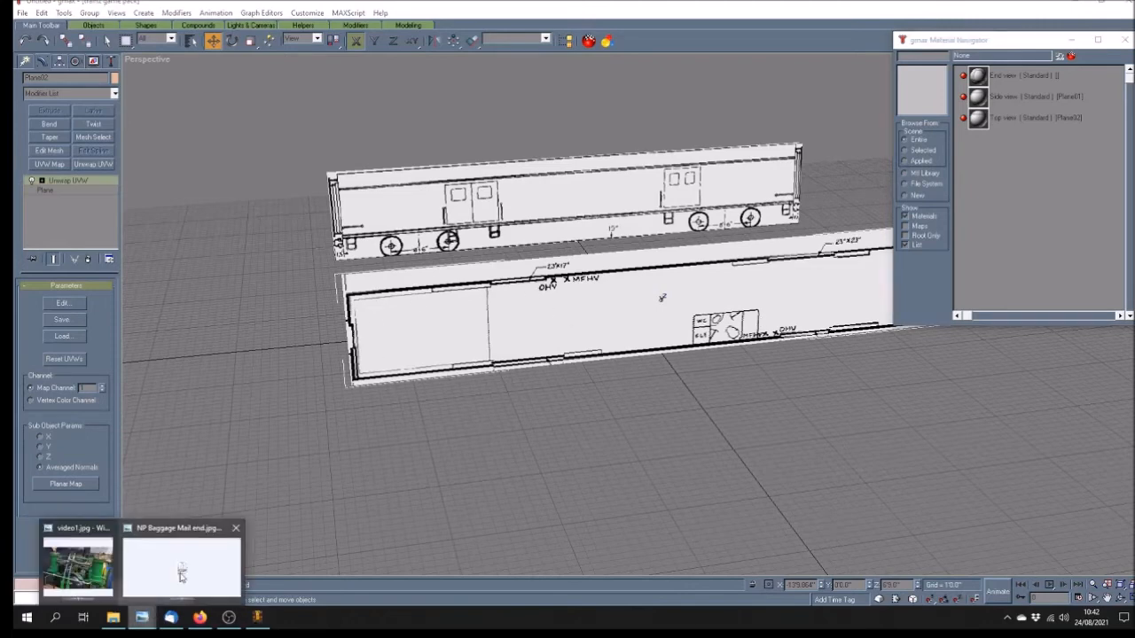
pyautogui.click(182, 539)
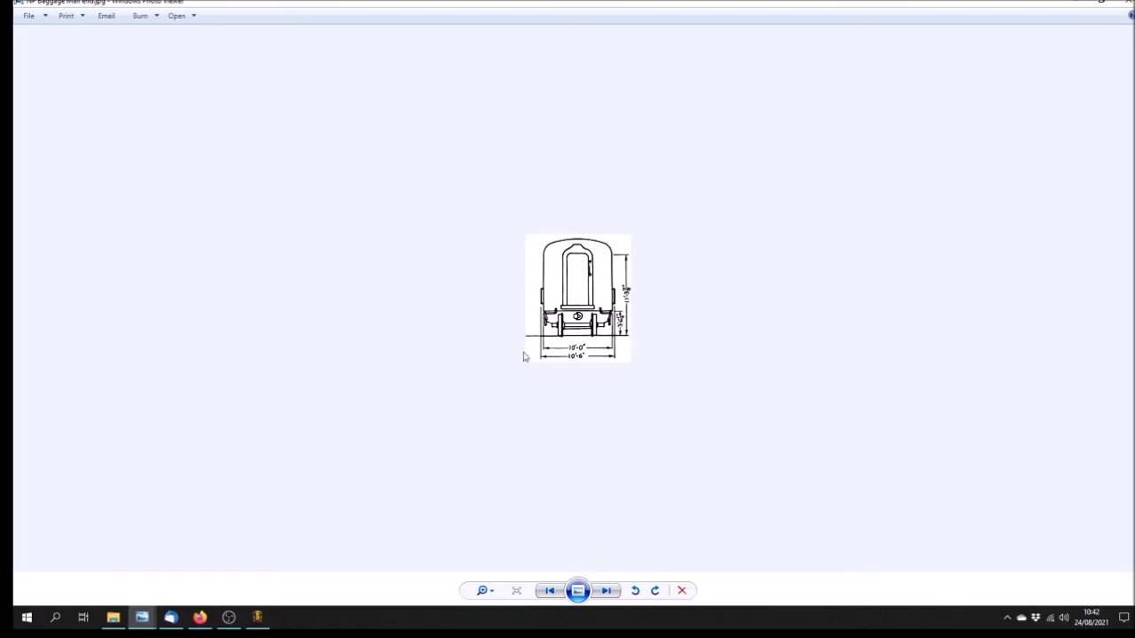
pyautogui.keyDown('ctrl'); pyautogui.scroll(3, 567, 431); pyautogui.keyUp('ctrl')
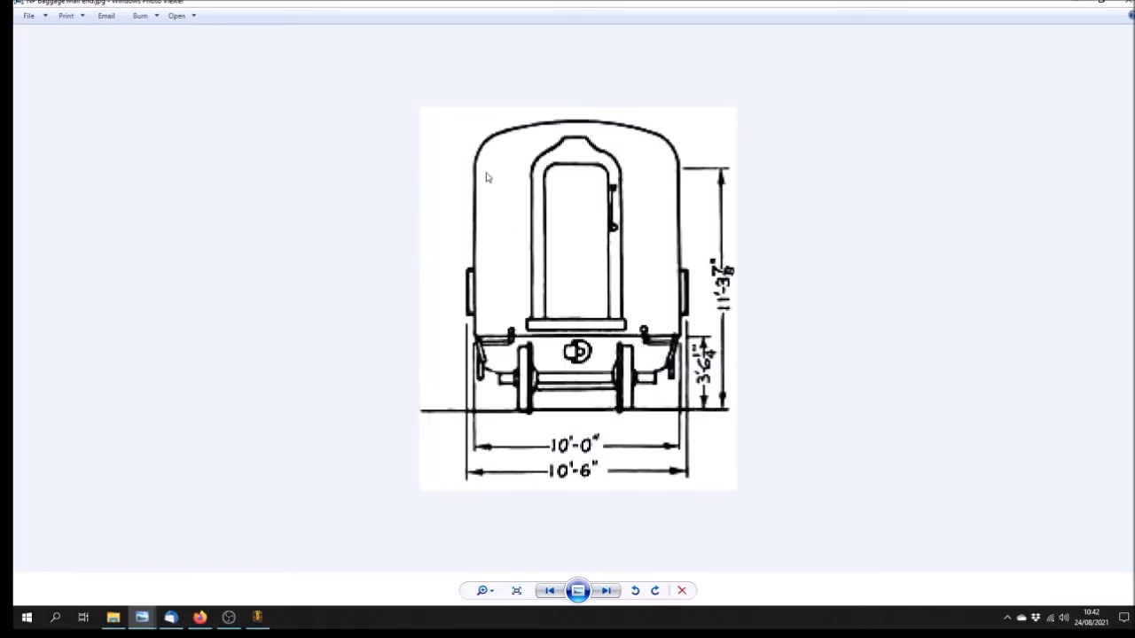
pyautogui.click(258, 620)
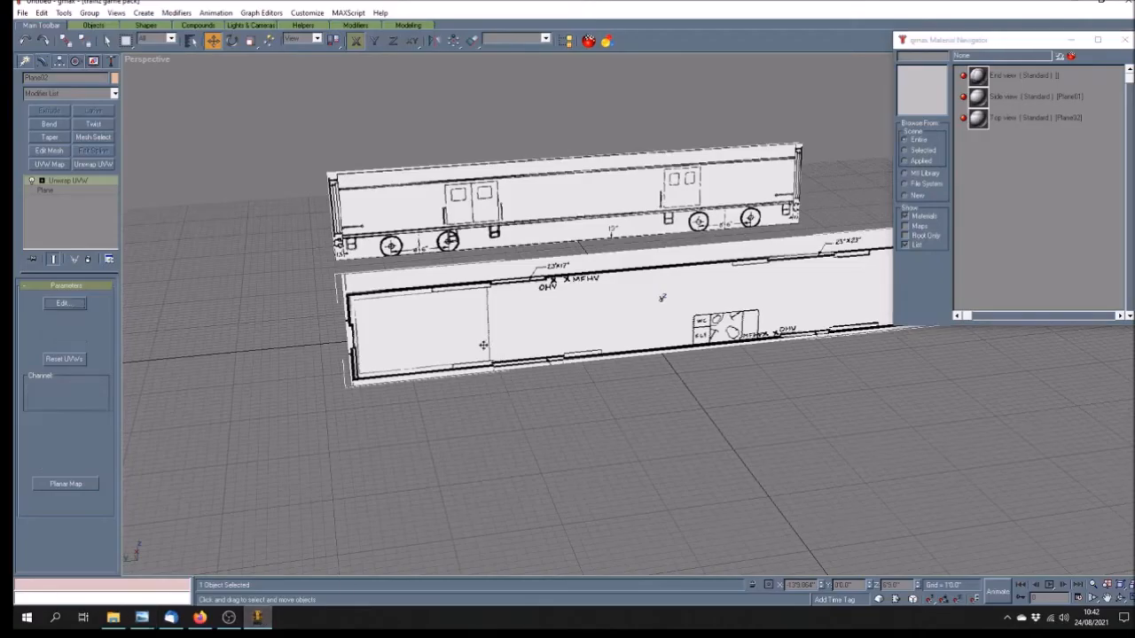
# - Set the base length of the copied plane with the Top view material to 10'0.0"
pyautogui.click(46, 190)
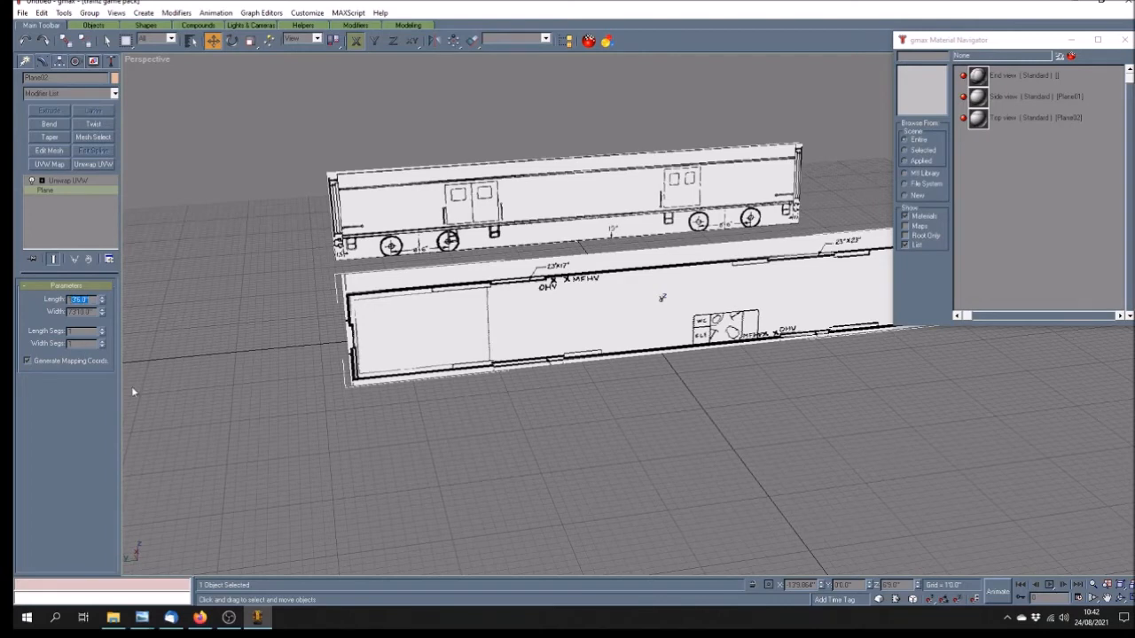
pyautogui.write('10')
pyautogui.press('Return')
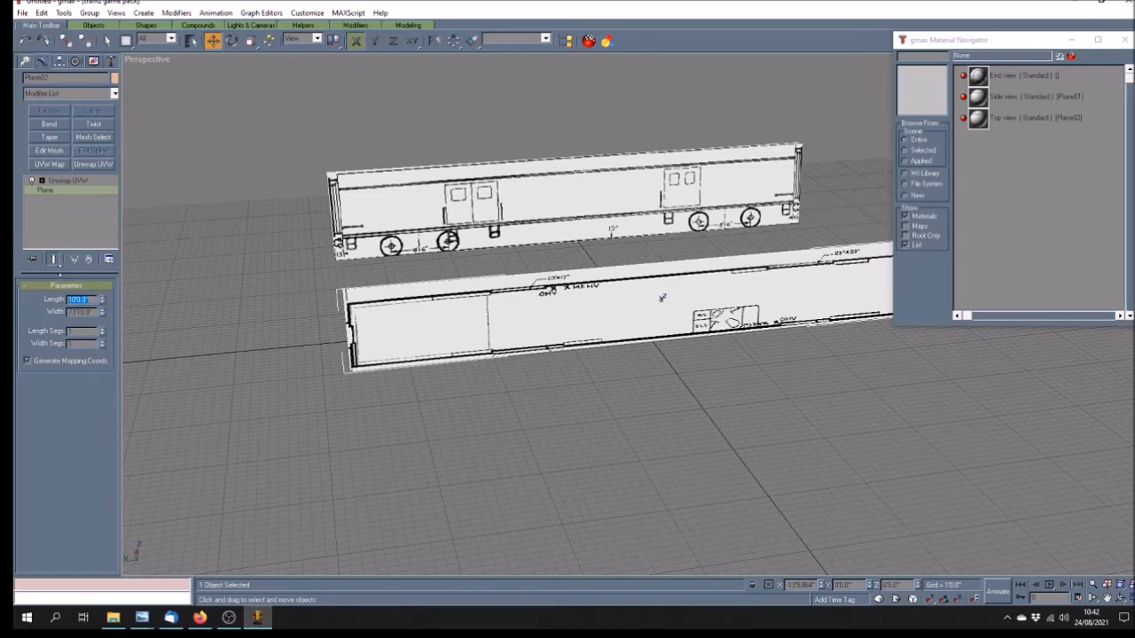
# - Open the UVW editor for the face of the Top view plane and widen it to show the full car length
pyautogui.click(42, 181)
pyautogui.click(61, 190)
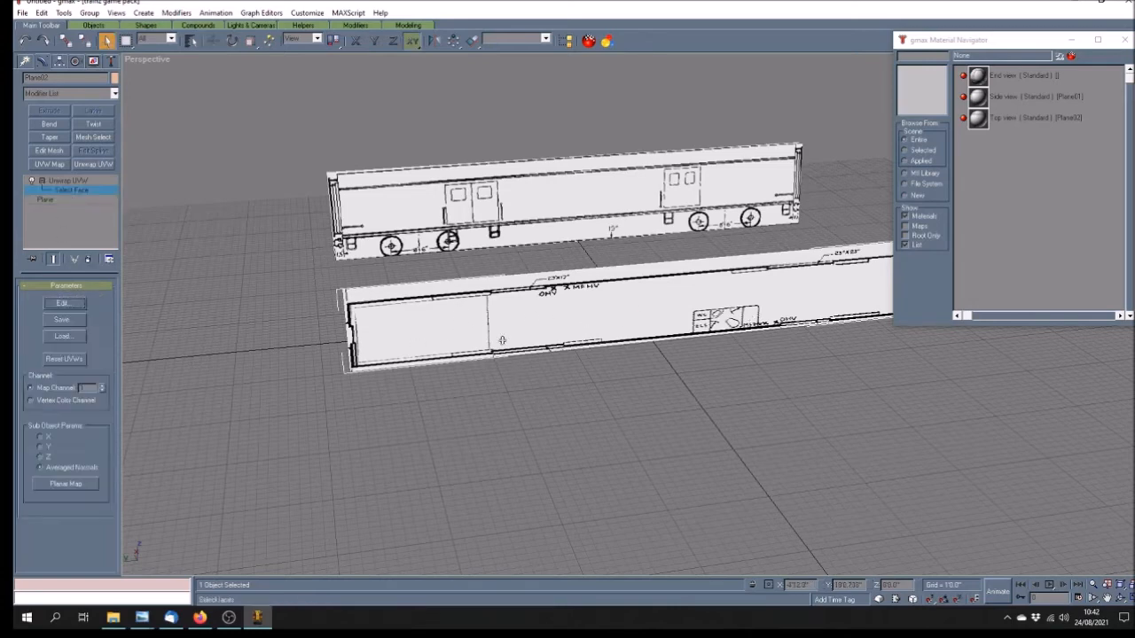
pyautogui.click(63, 303)
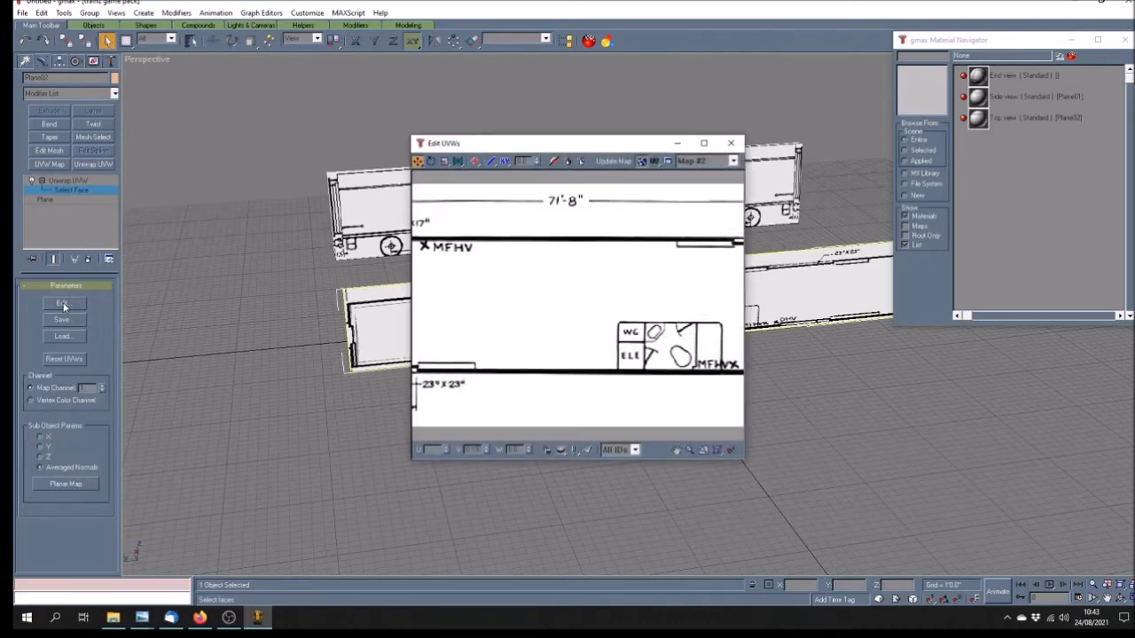
pyautogui.click(272, 309)
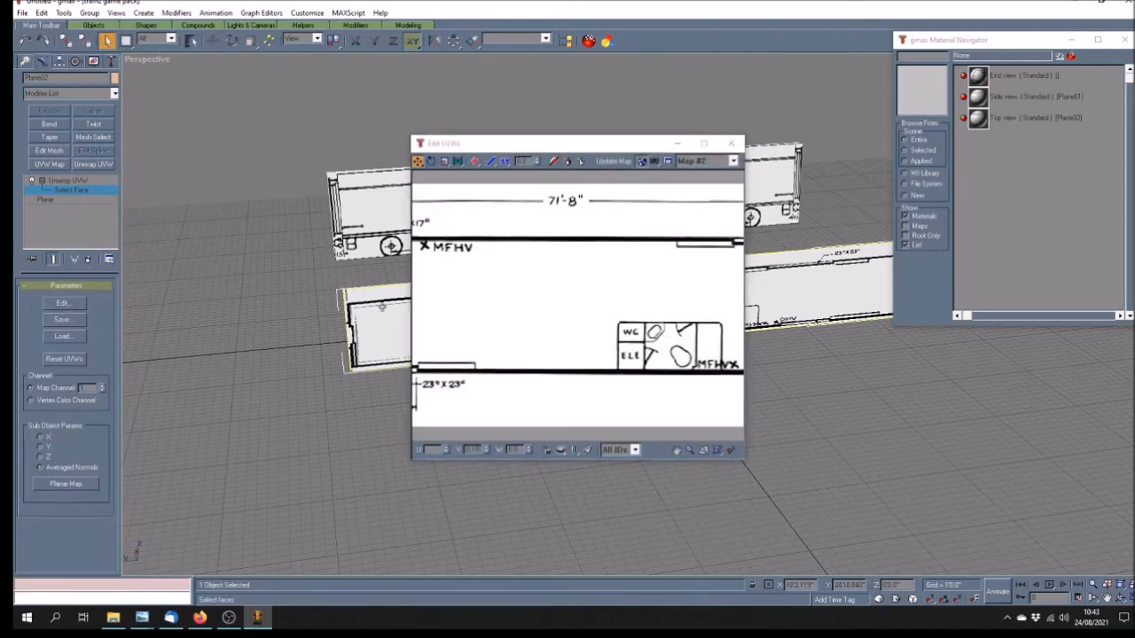
pyautogui.moveTo(412, 310); pyautogui.dragTo(114, 310)
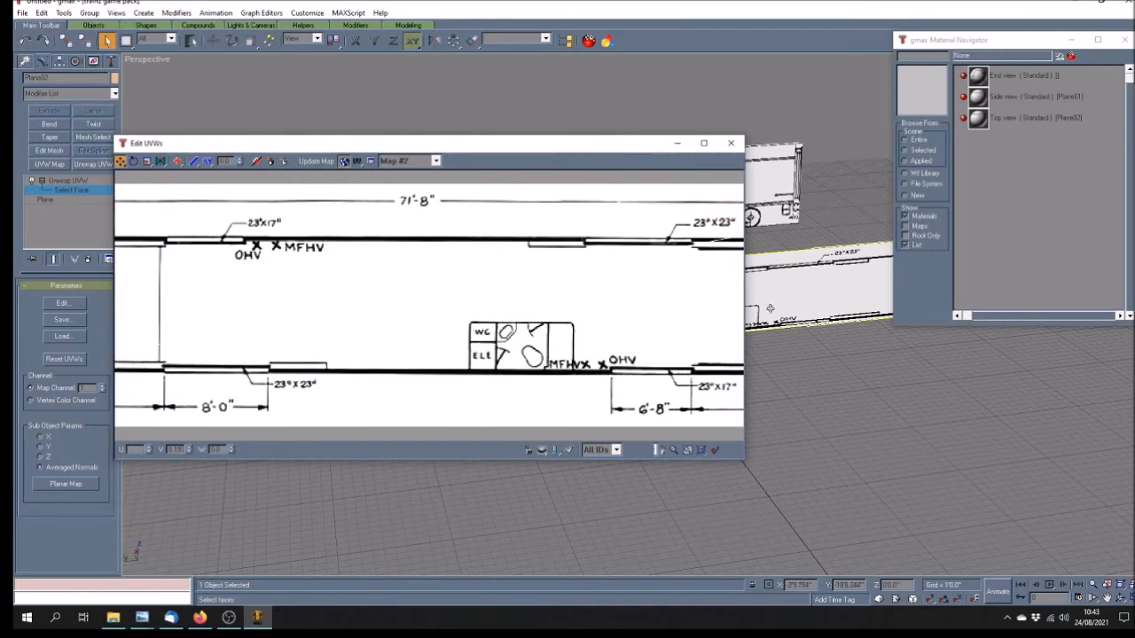
pyautogui.moveTo(746, 308); pyautogui.dragTo(1113, 324)
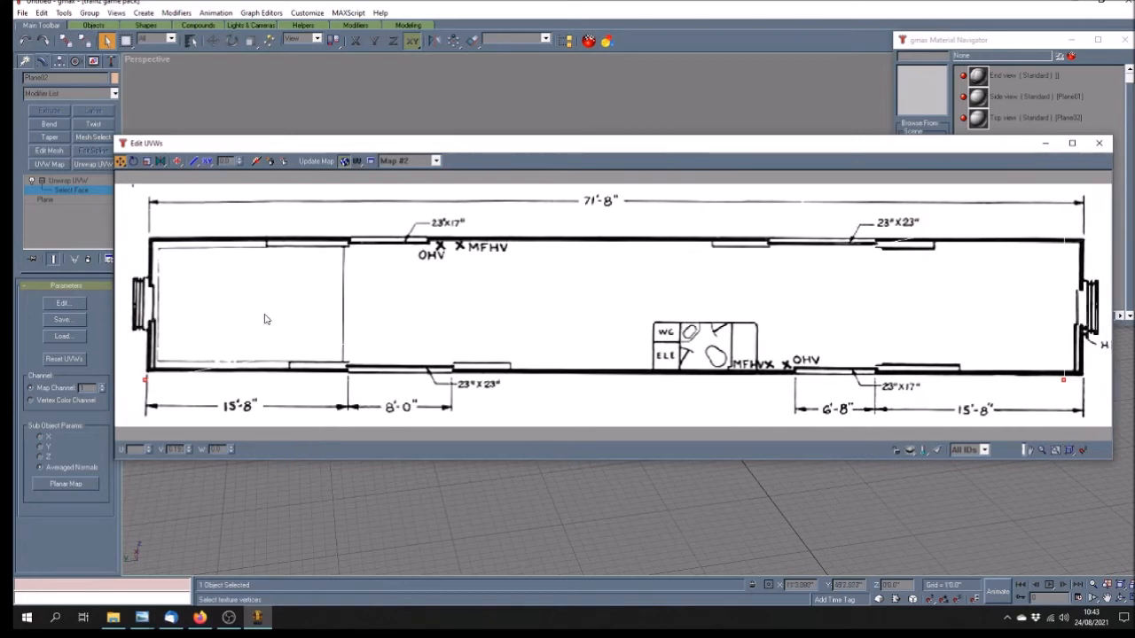
# - Move the upper and lower texture vertices vertically onto the outlines of the car's long side walls
pyautogui.click(121, 162)
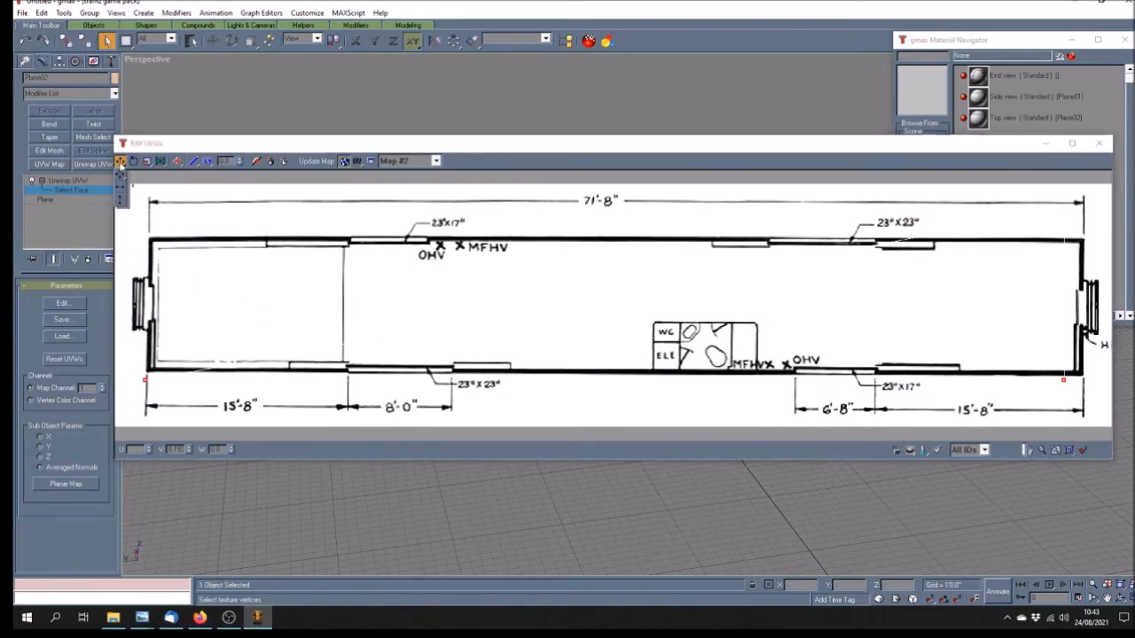
pyautogui.moveTo(120, 172); pyautogui.dragTo(1096, 274)
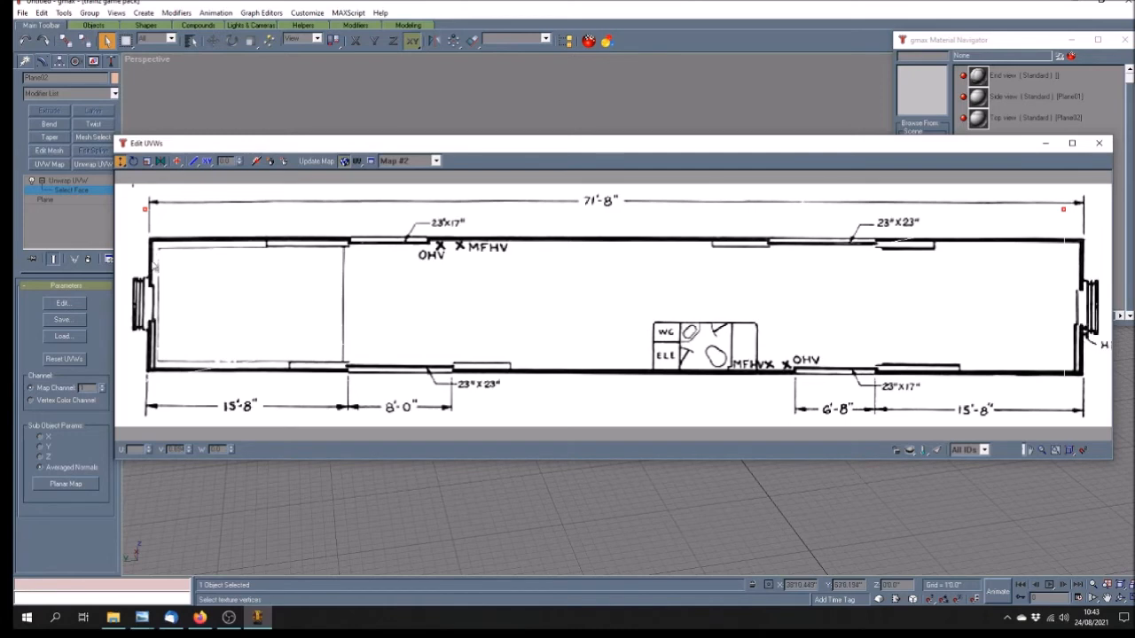
pyautogui.moveTo(144, 209); pyautogui.dragTo(140, 236)
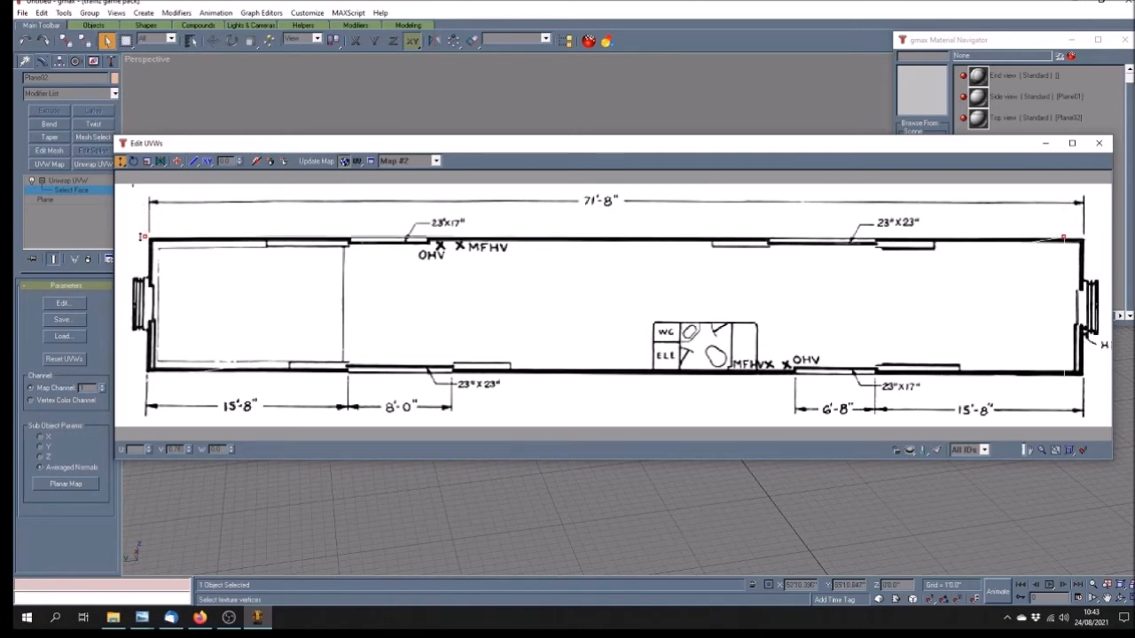
pyautogui.moveTo(1103, 387); pyautogui.dragTo(115, 413)
pyautogui.moveTo(146, 379); pyautogui.dragTo(146, 374)
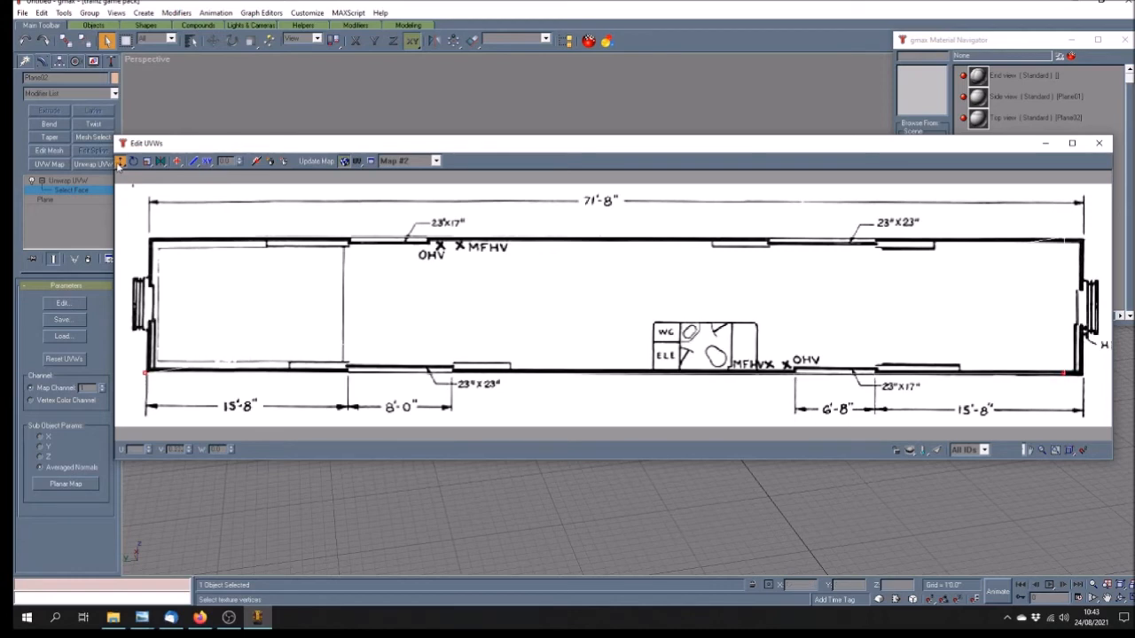
# - Move the texture vertices at both ends horizontally outward to the outer edges of the car's projecting end connections
pyautogui.moveTo(190, 203); pyautogui.dragTo(124, 419)
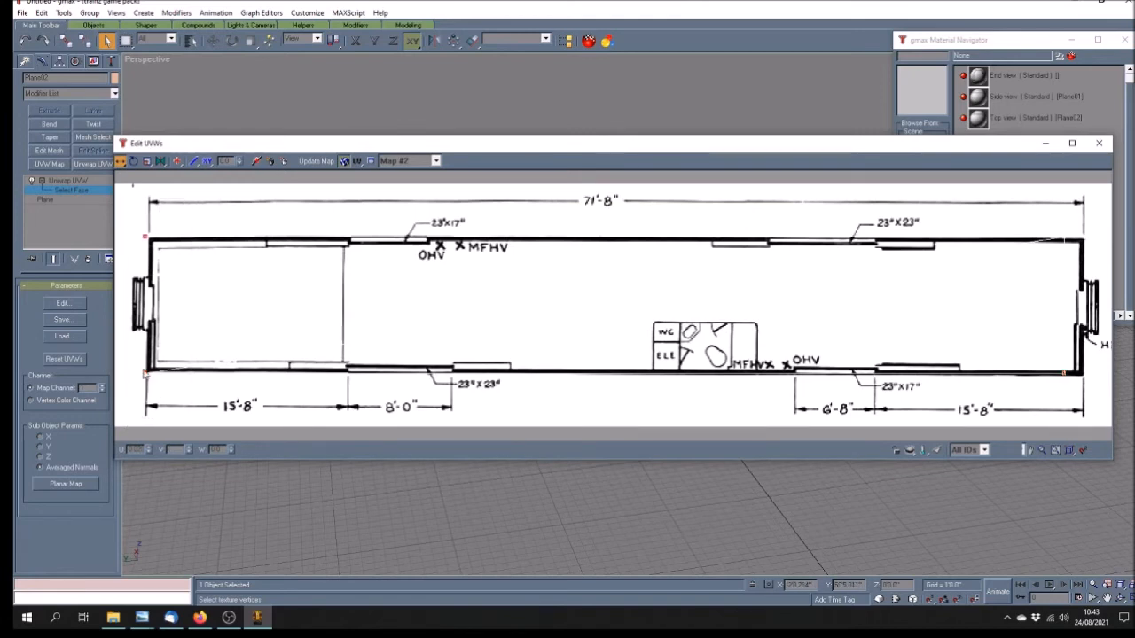
pyautogui.moveTo(141, 366); pyautogui.dragTo(132, 372)
pyautogui.moveTo(1037, 219); pyautogui.dragTo(1087, 412)
pyautogui.moveTo(1063, 373); pyautogui.dragTo(1098, 374)
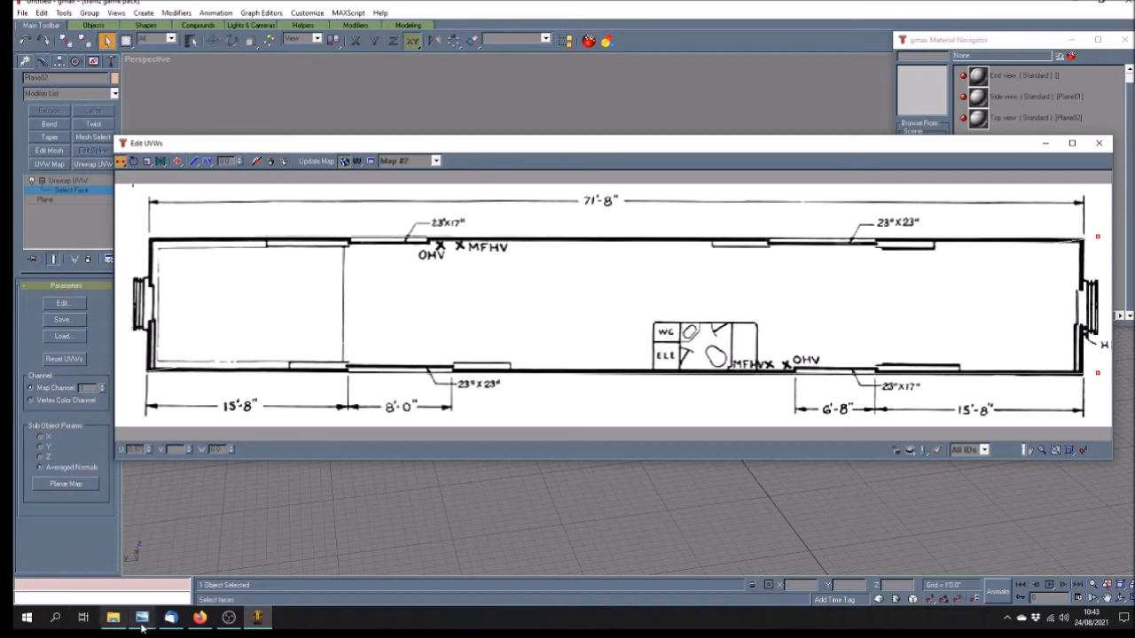
# - Switch to Windows Photo Viewer and examine the dimensions on the end, overall and top view drawings
pyautogui.moveTo(138, 623)
pyautogui.click(200, 532)
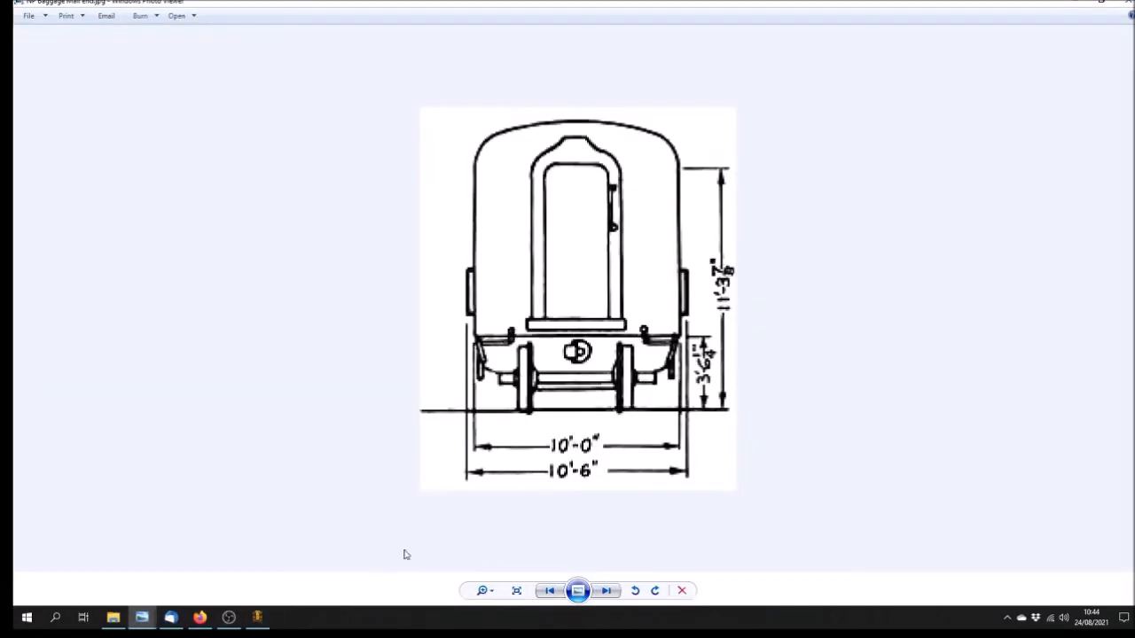
pyautogui.press('Right')
pyautogui.press('Right')
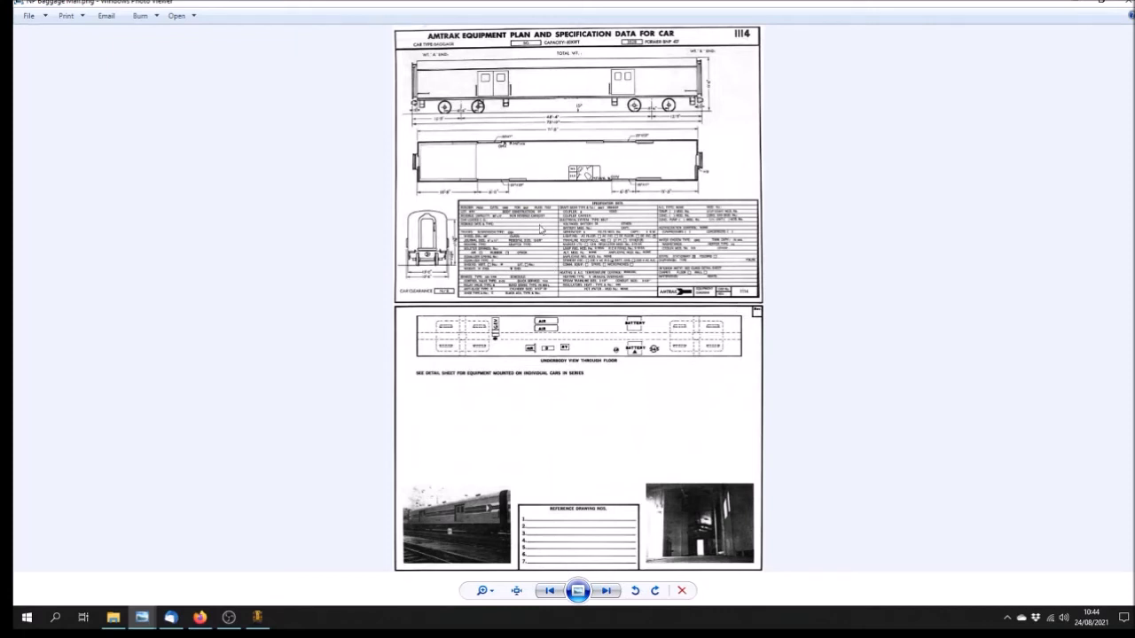
pyautogui.press('Right')
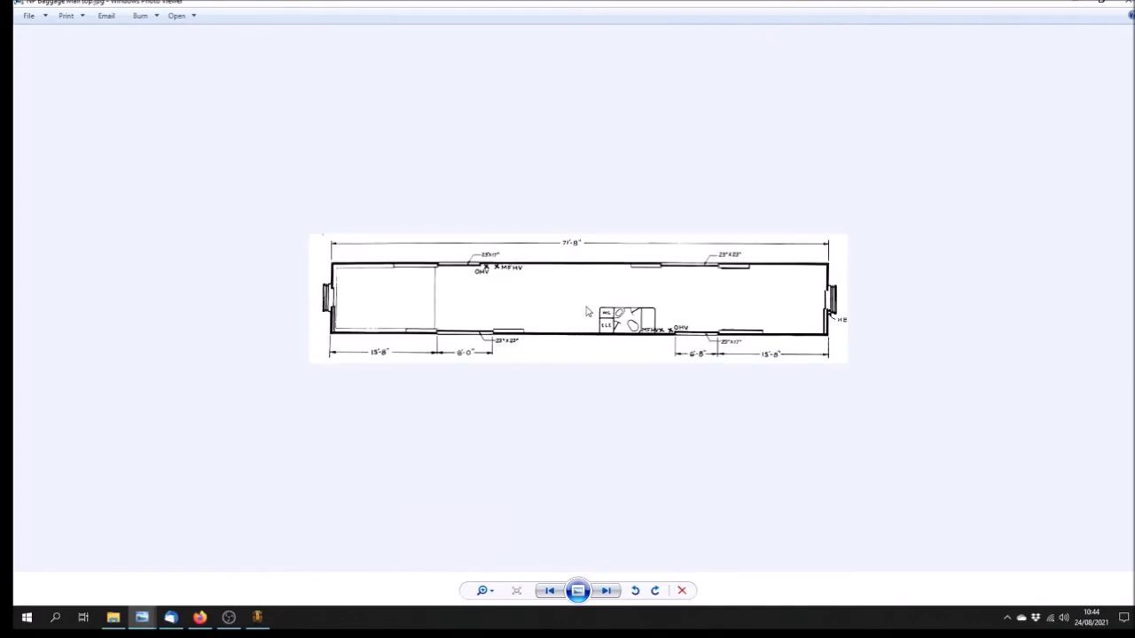
pyautogui.press('Right')
pyautogui.press('Right')
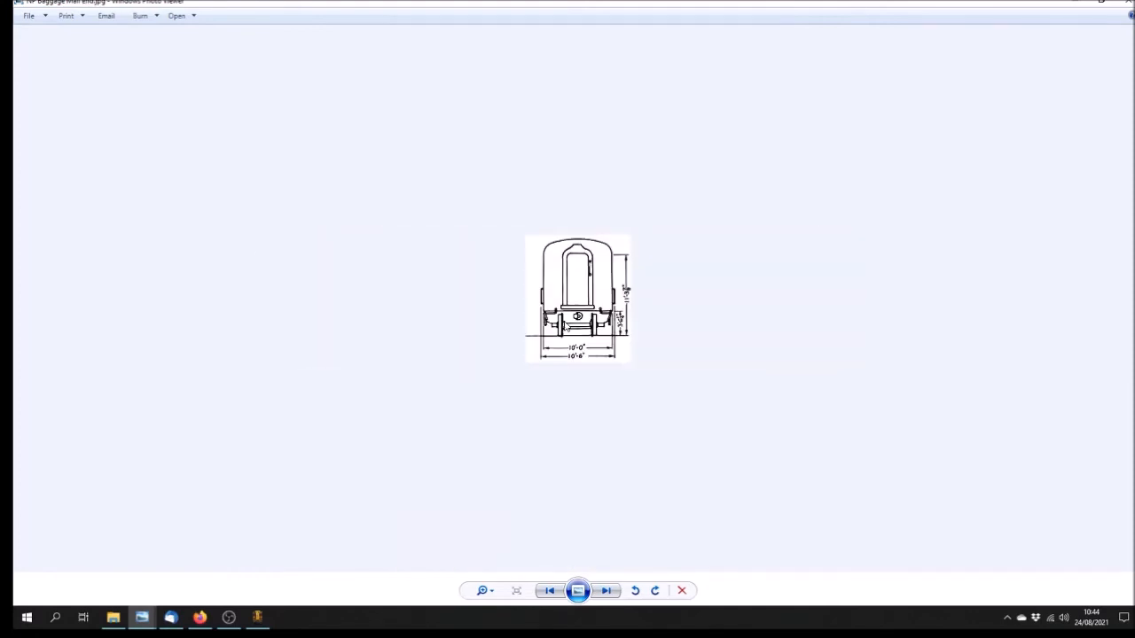
# - Return to gmax, close the UVW editor and leave face selection on the Top view plane
pyautogui.click(257, 617)
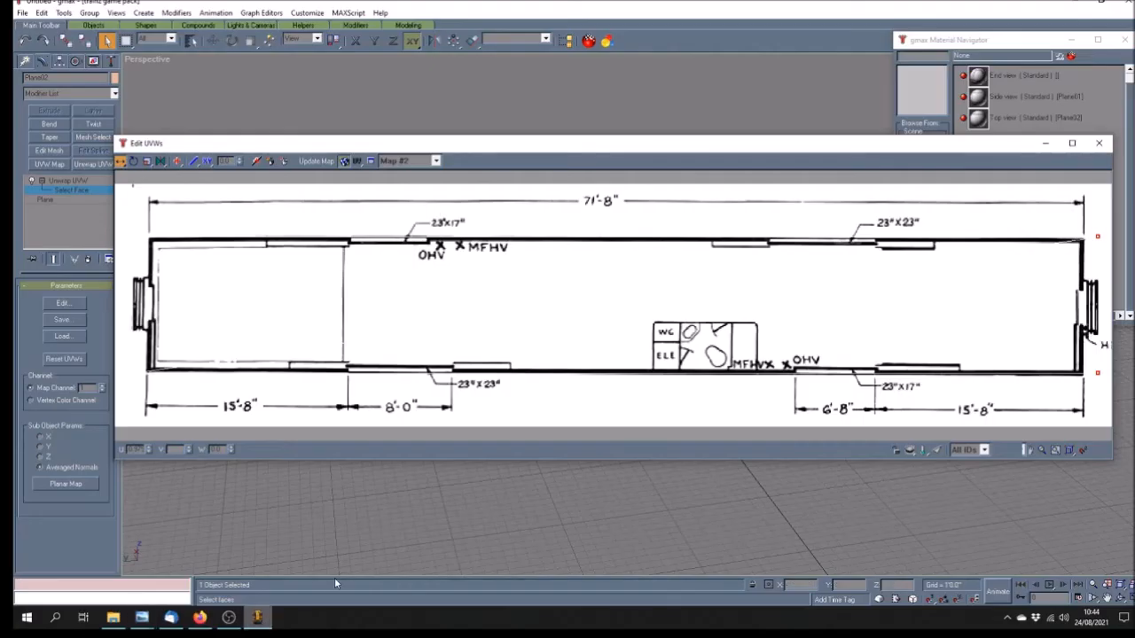
pyautogui.click(1099, 143)
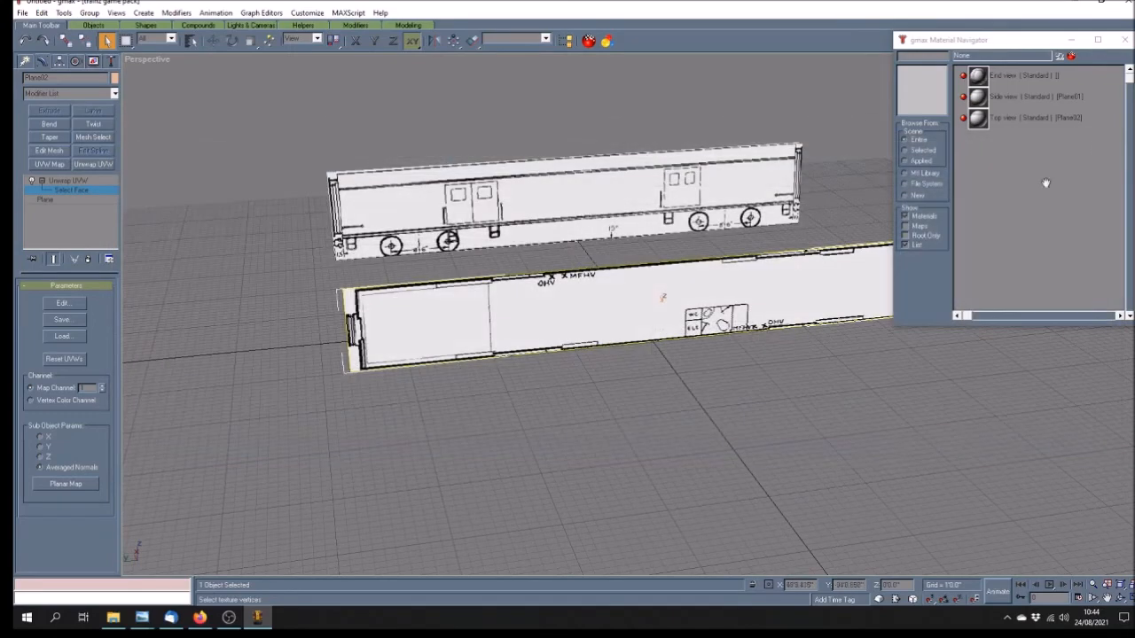
pyautogui.click(80, 180)
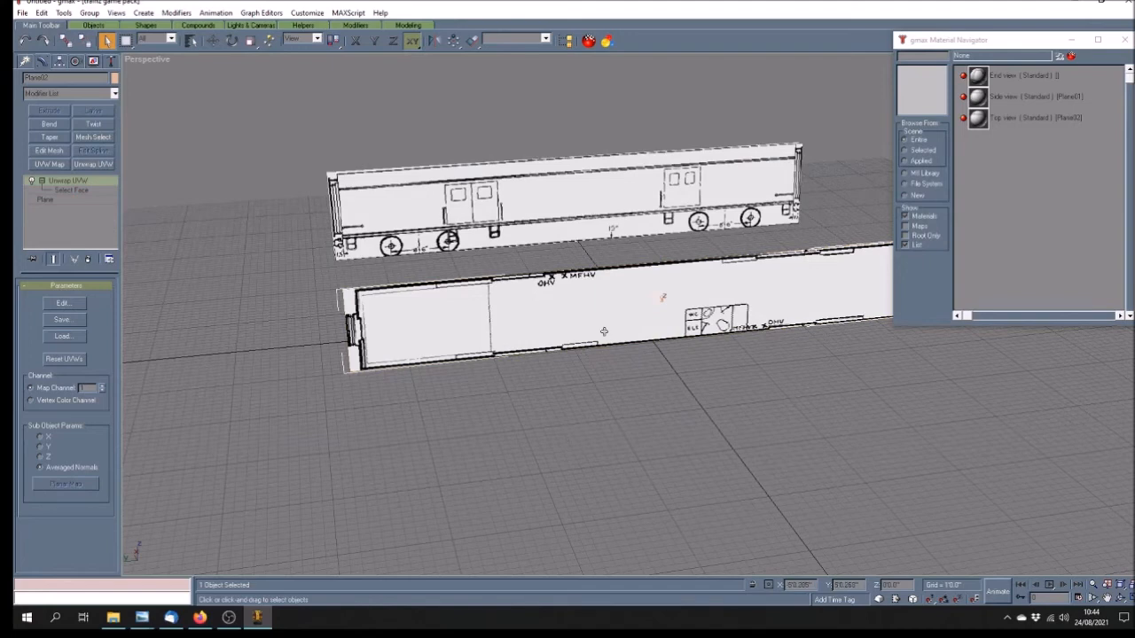
# - Try rotating the Top view plane about the X and Z axes and undo each rotation
pyautogui.press('e')
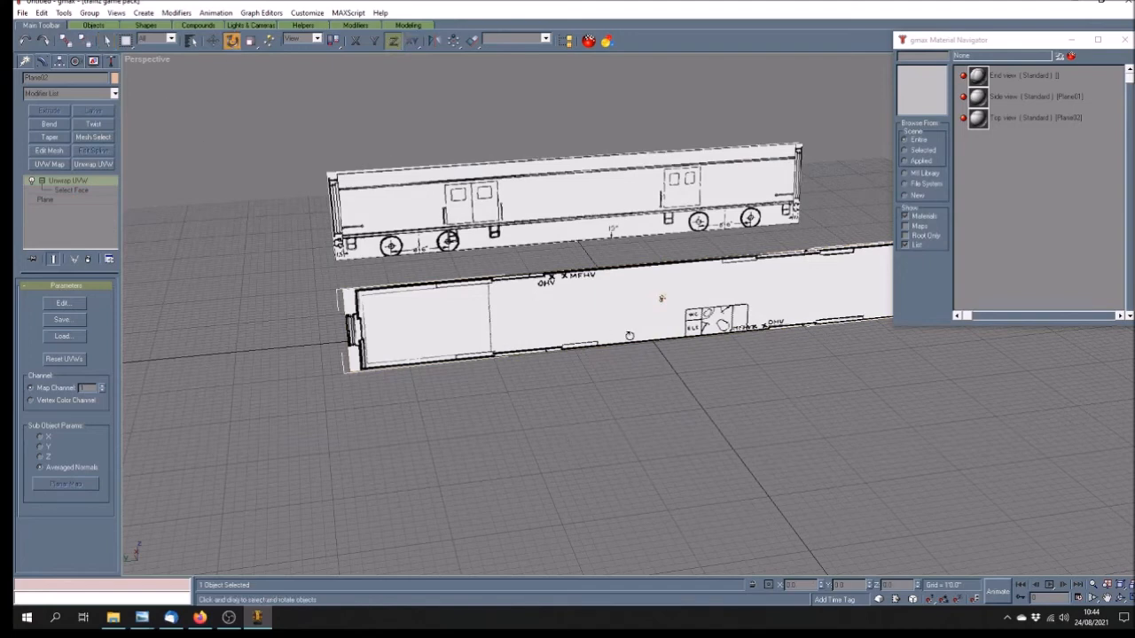
pyautogui.click(356, 42)
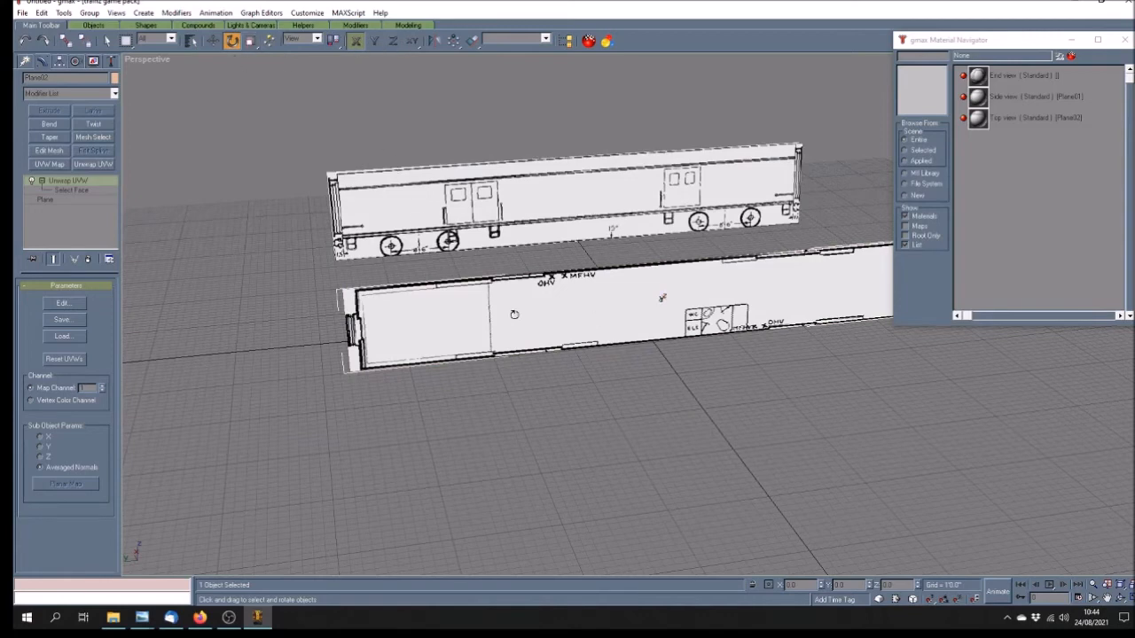
pyautogui.moveTo(514, 314); pyautogui.dragTo(513, 310)
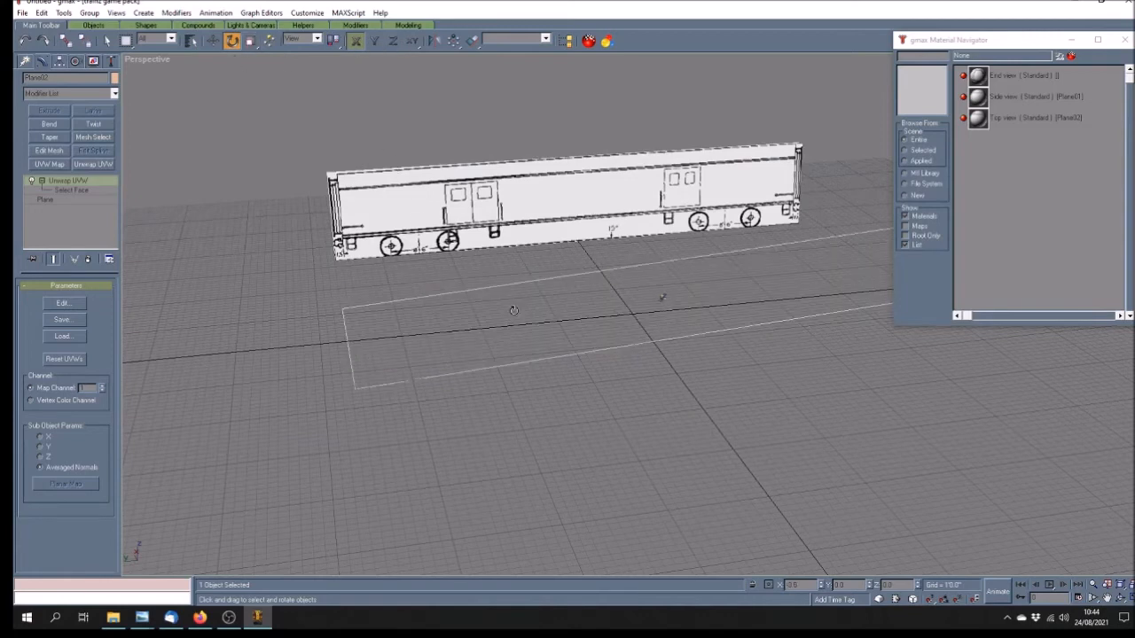
pyautogui.click(25, 44)
pyautogui.click(393, 41)
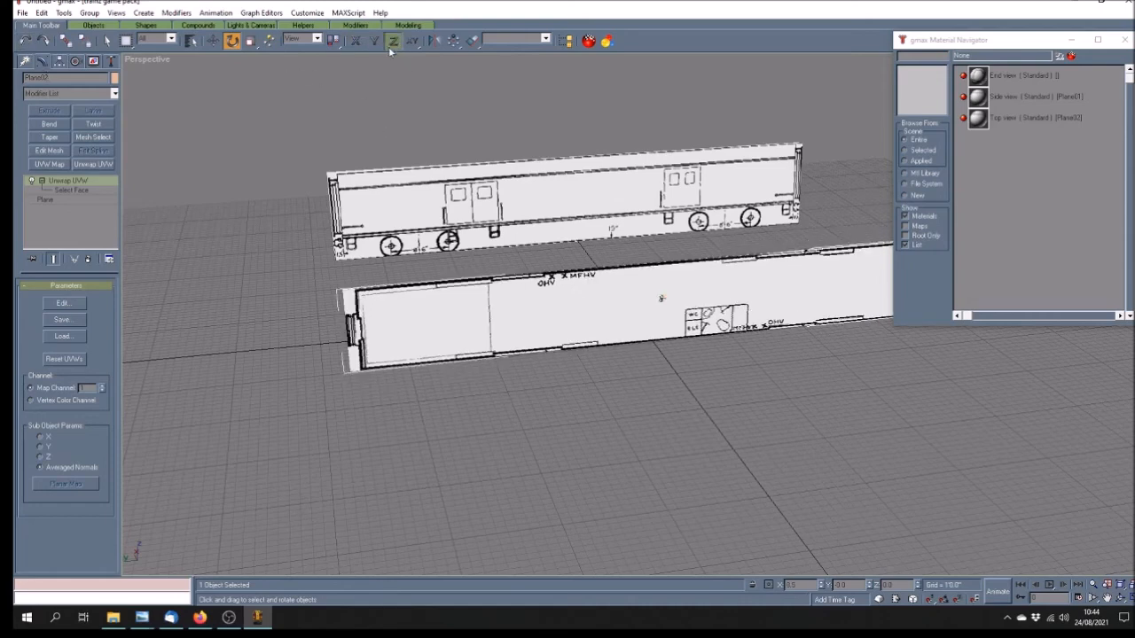
pyautogui.moveTo(605, 303); pyautogui.dragTo(605, 306)
pyautogui.click(25, 41)
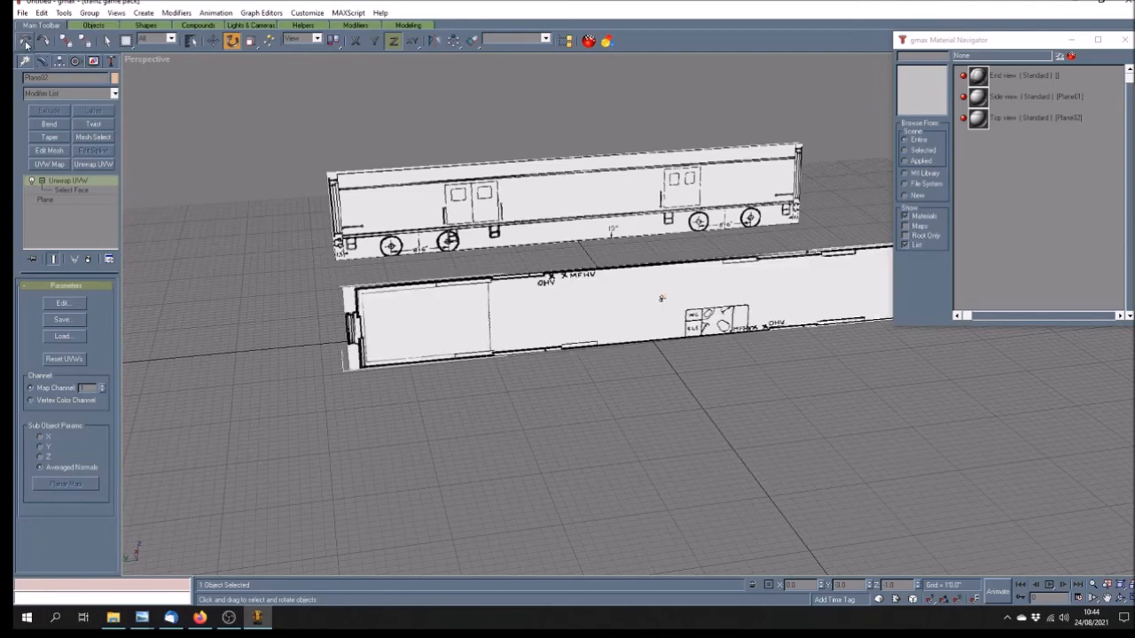
# - Try rotating the Top view plane freehand about the Y axis and undo both rotations
pyautogui.click(375, 42)
pyautogui.moveTo(590, 308); pyautogui.dragTo(588, 205)
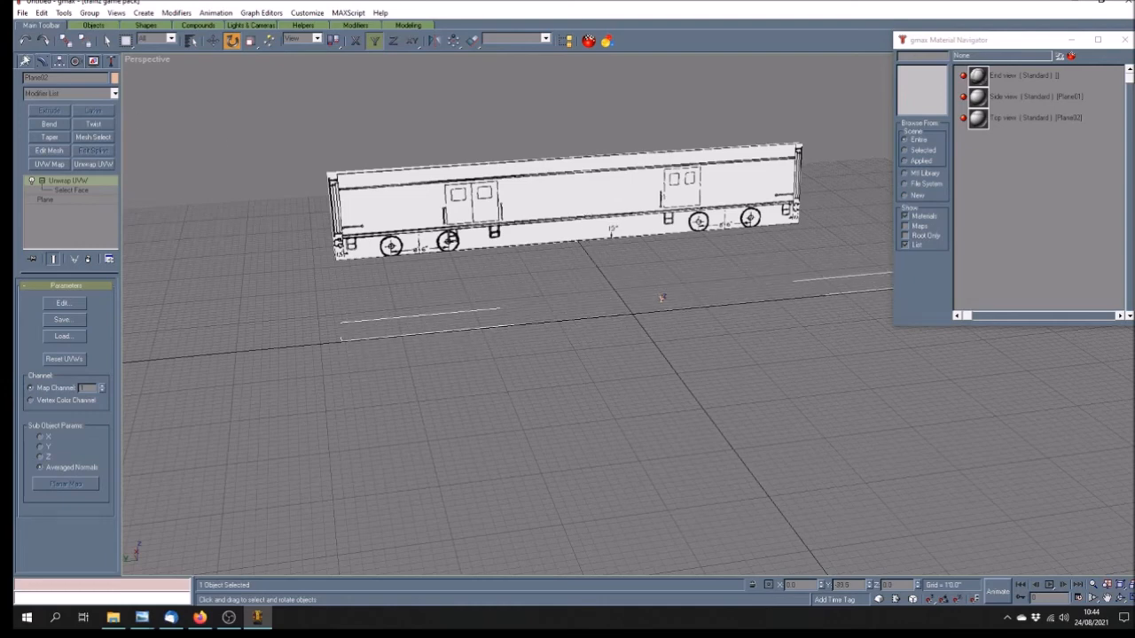
pyautogui.click(27, 42)
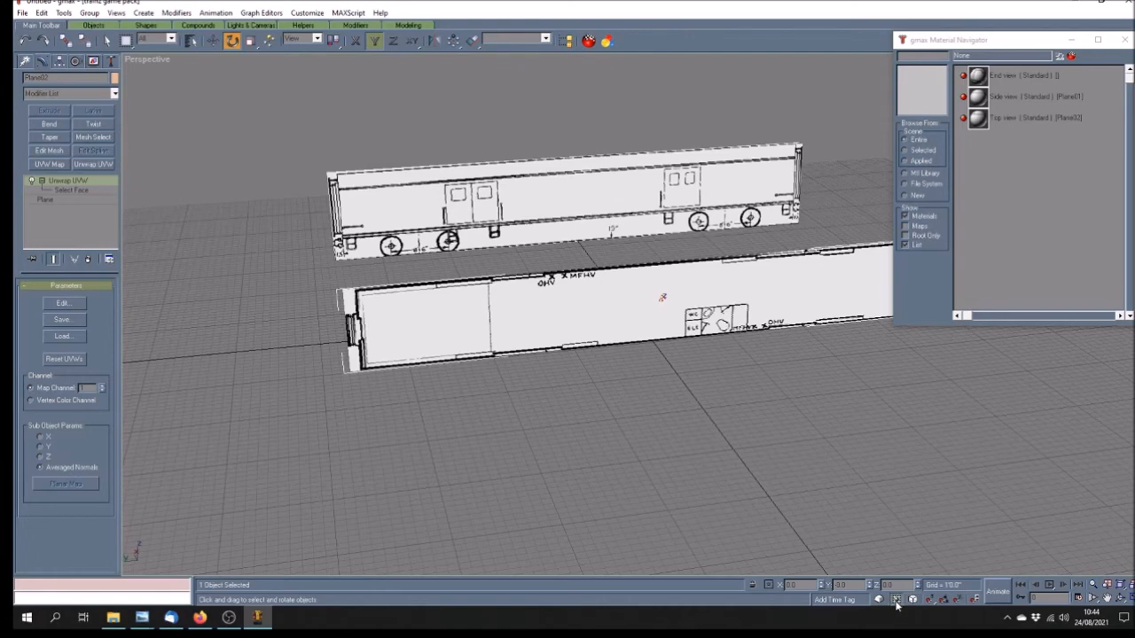
pyautogui.moveTo(628, 316); pyautogui.dragTo(622, 283)
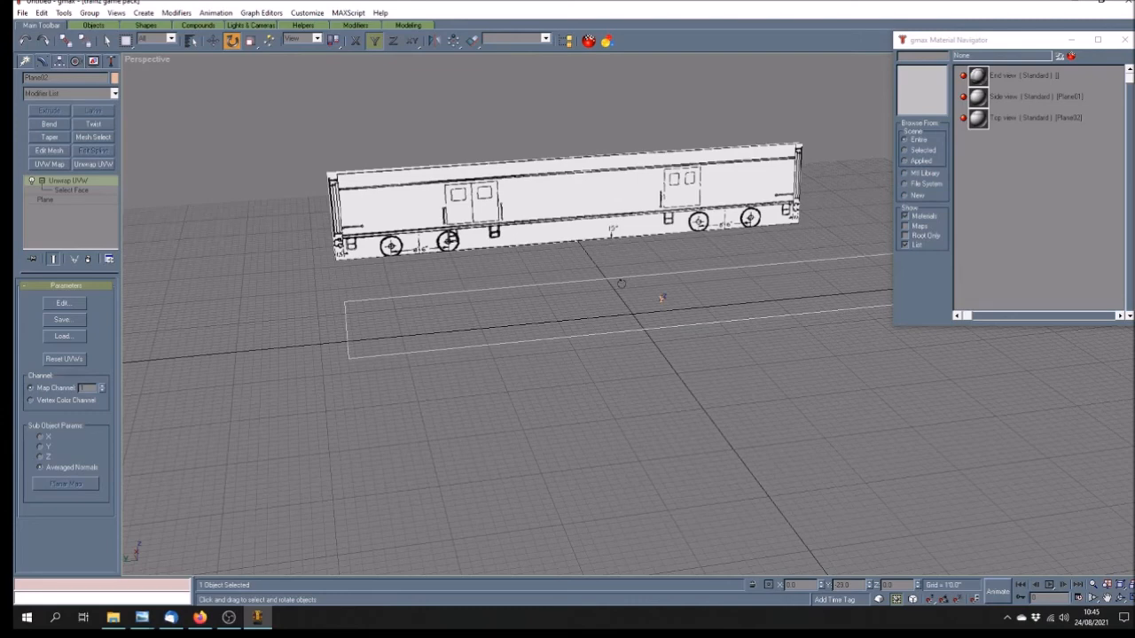
pyautogui.moveTo(621, 284); pyautogui.dragTo(622, 284)
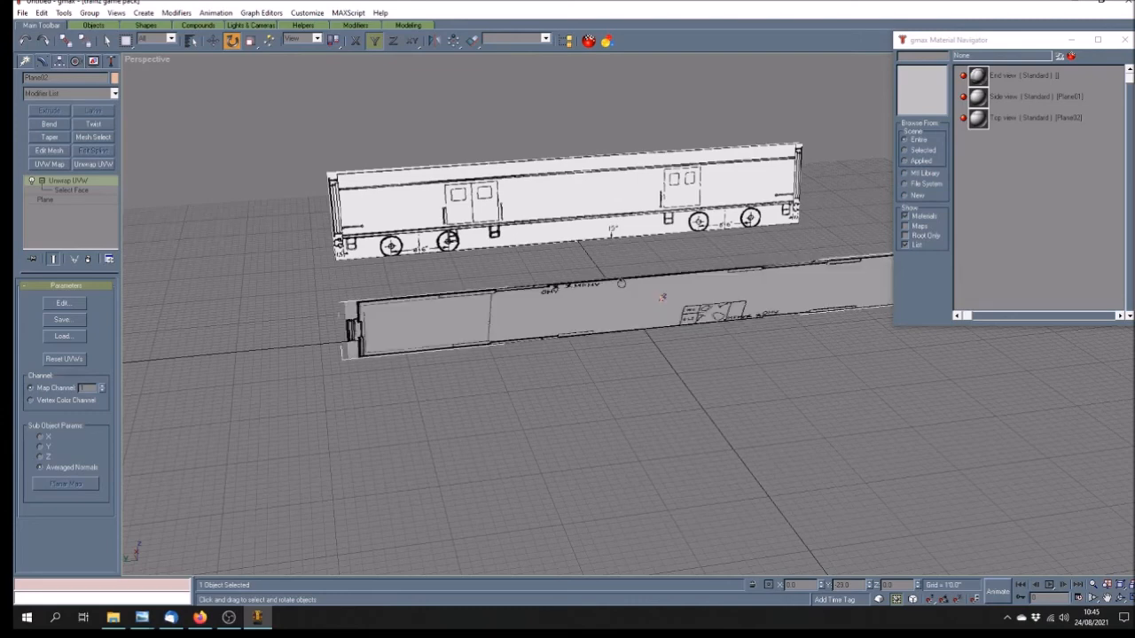
pyautogui.click(27, 43)
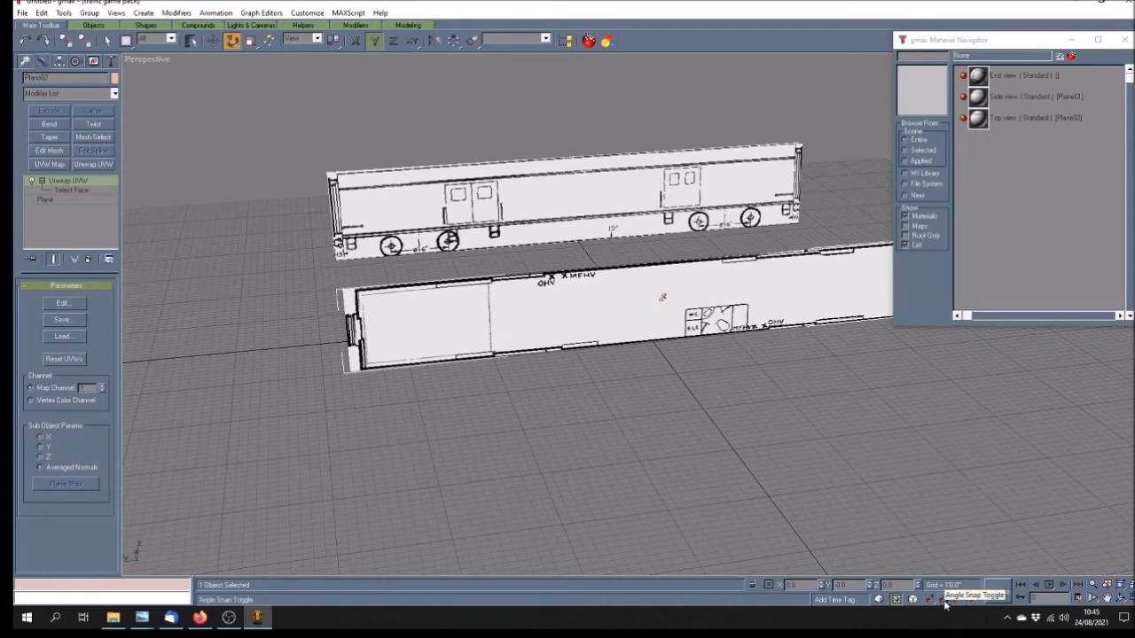
# - Rotate the Top view plane about the Y axis to 90 degrees so it lies flat with the drawing facing up
pyautogui.moveTo(625, 319); pyautogui.dragTo(614, 273)
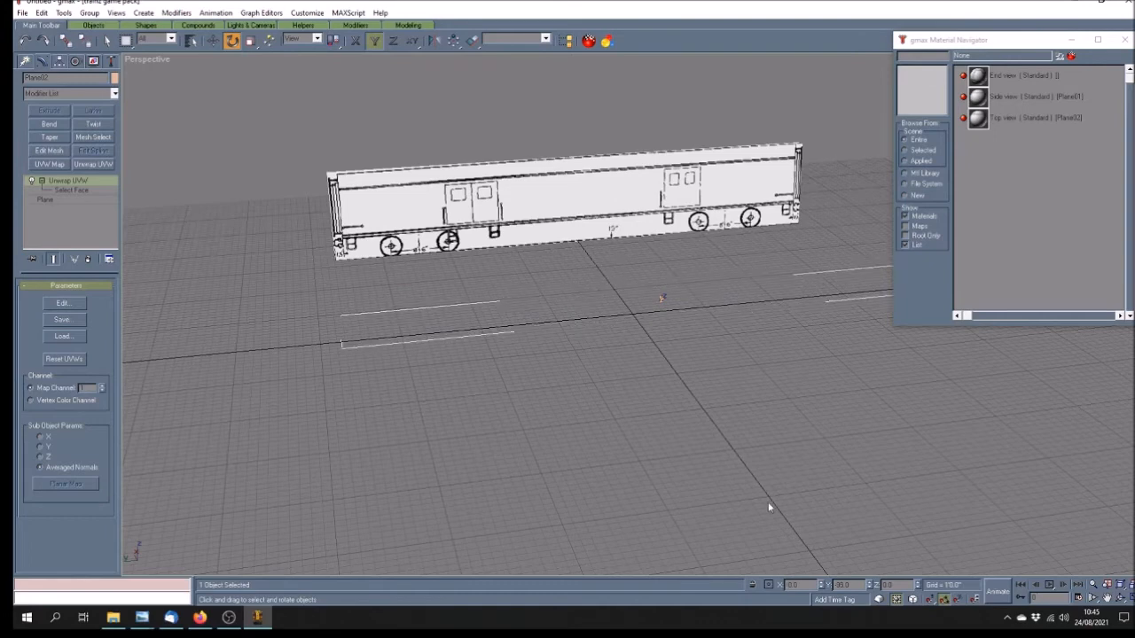
pyautogui.click(1120, 600)
pyautogui.moveTo(674, 414); pyautogui.dragTo(644, 426)
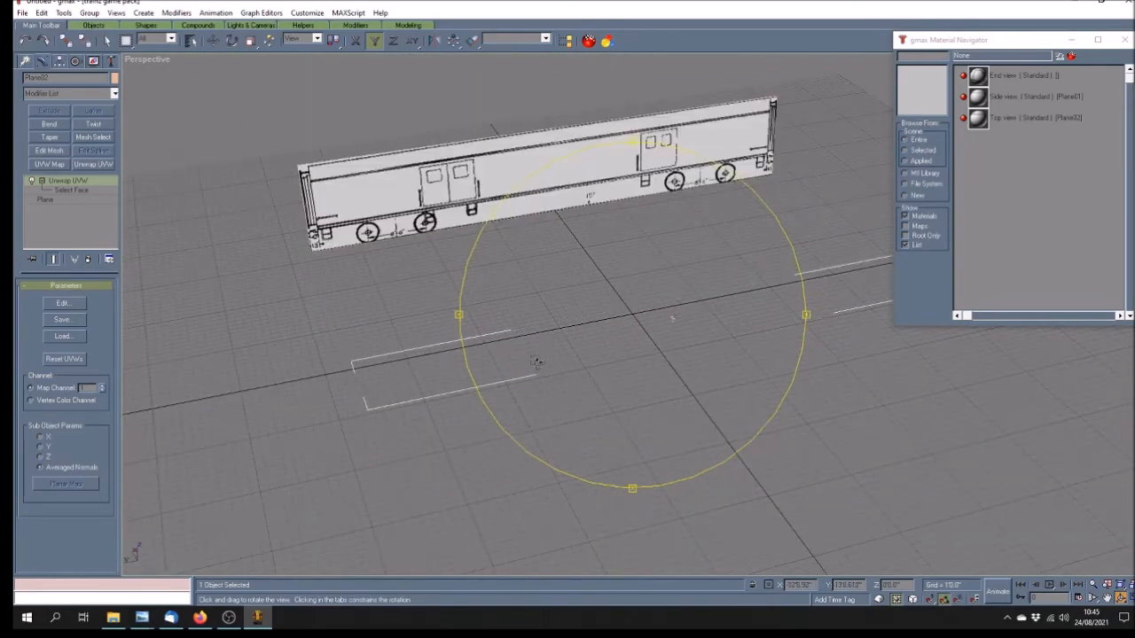
pyautogui.click(233, 41)
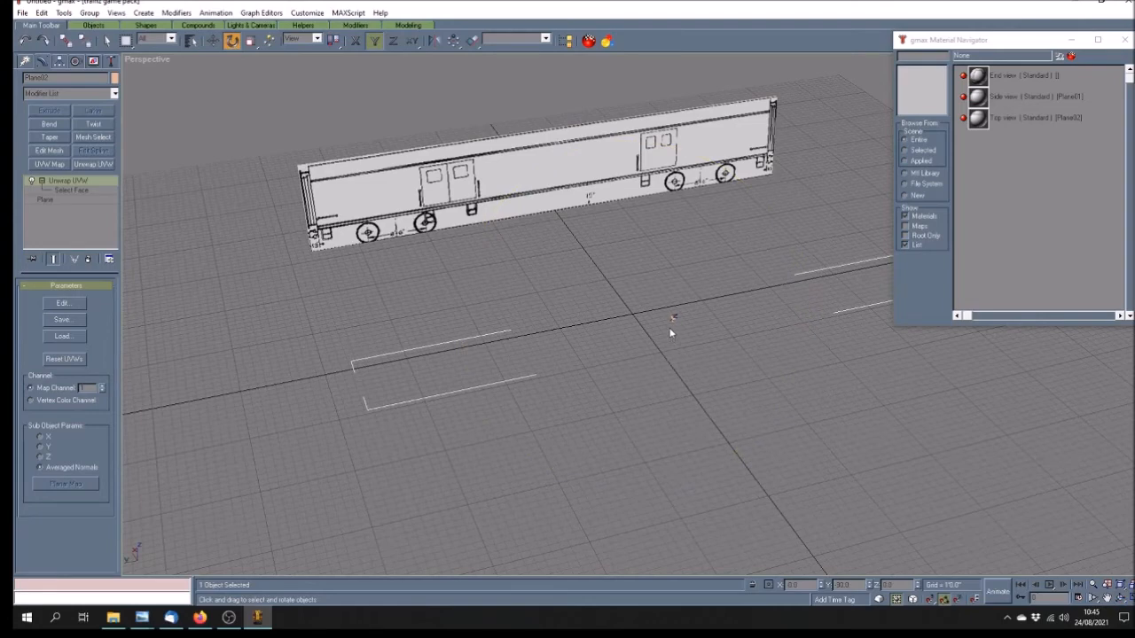
pyautogui.moveTo(671, 321); pyautogui.dragTo(679, 431)
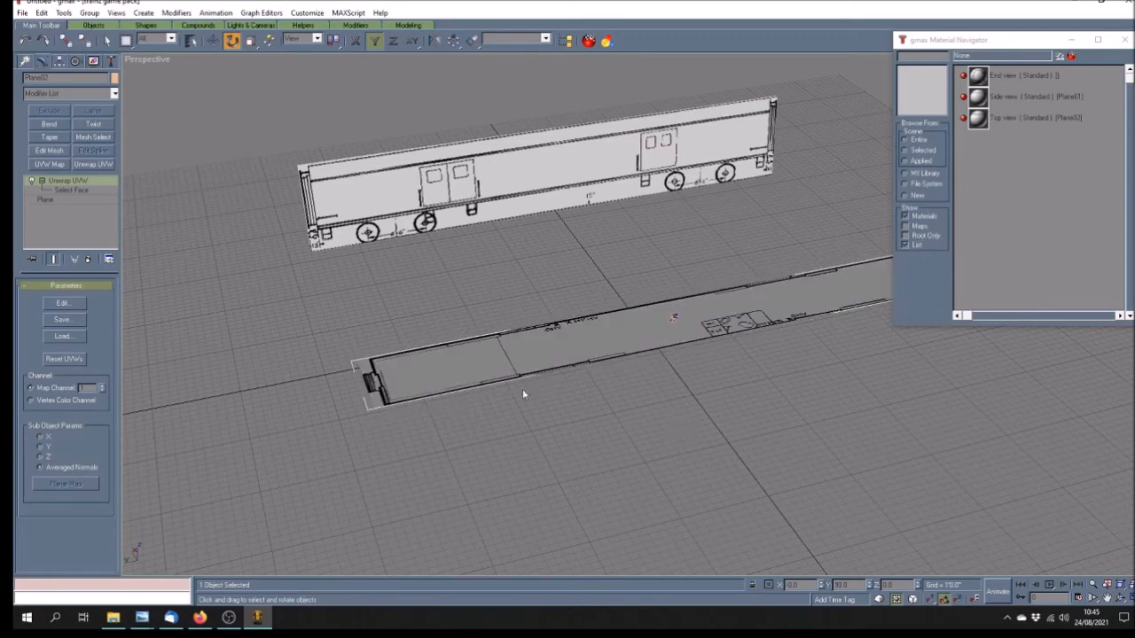
# - Align only the pivot of the Top view plane to the world and place it at X 0, Y 0, Z 0
pyautogui.press('w')
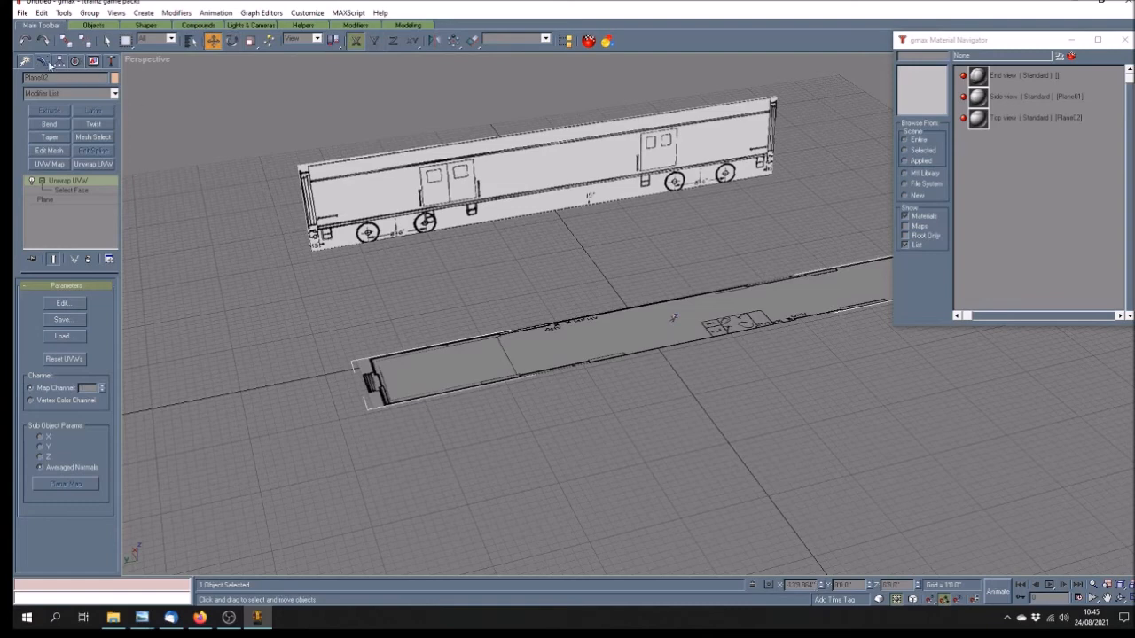
pyautogui.click(59, 61)
pyautogui.click(67, 136)
pyautogui.click(70, 227)
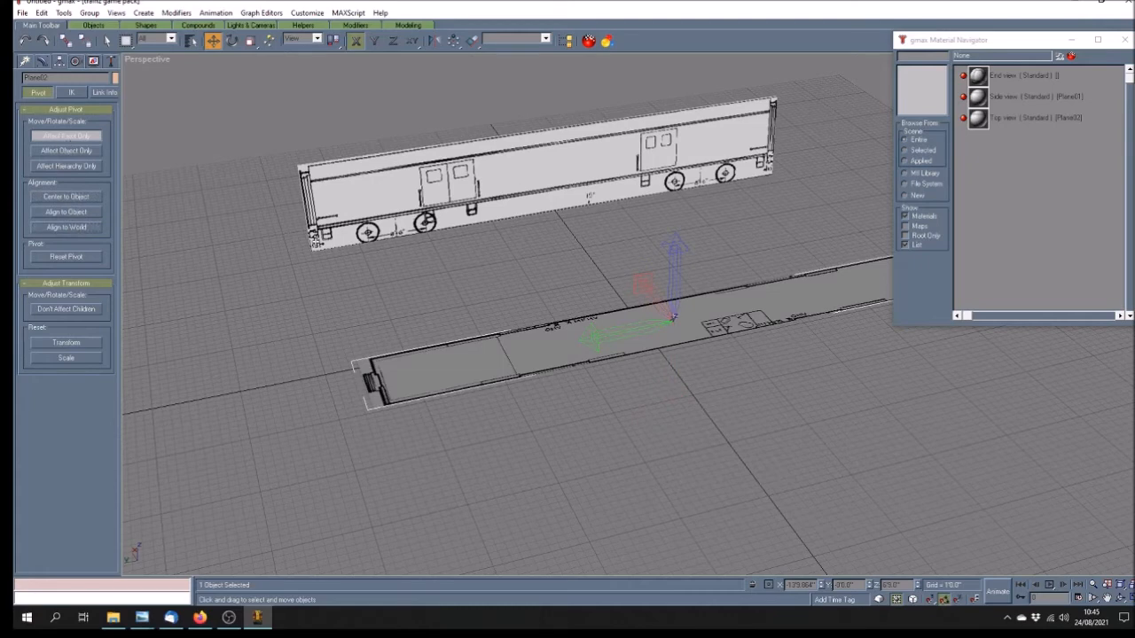
pyautogui.doubleClick(802, 585)
pyautogui.write('0')
pyautogui.press('Tab')
pyautogui.press('Tab')
pyautogui.press('Return')
pyautogui.click(84, 136)
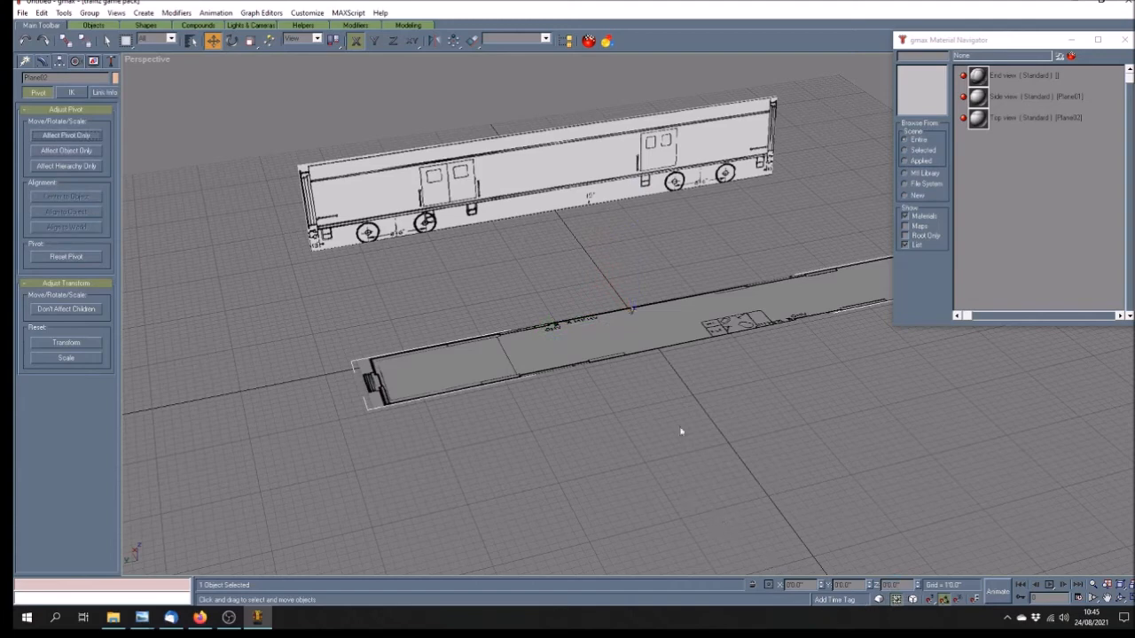
# - Check the Top view plane's pivot and place the plane at X 0 and Z 0
pyautogui.click(1119, 598)
pyautogui.moveTo(600, 372)
pyautogui.mouseDown()
pyautogui.moveTo(649, 355)
pyautogui.moveTo(620, 328)
pyautogui.moveTo(664, 360)
pyautogui.moveTo(613, 317)
pyautogui.mouseUp()
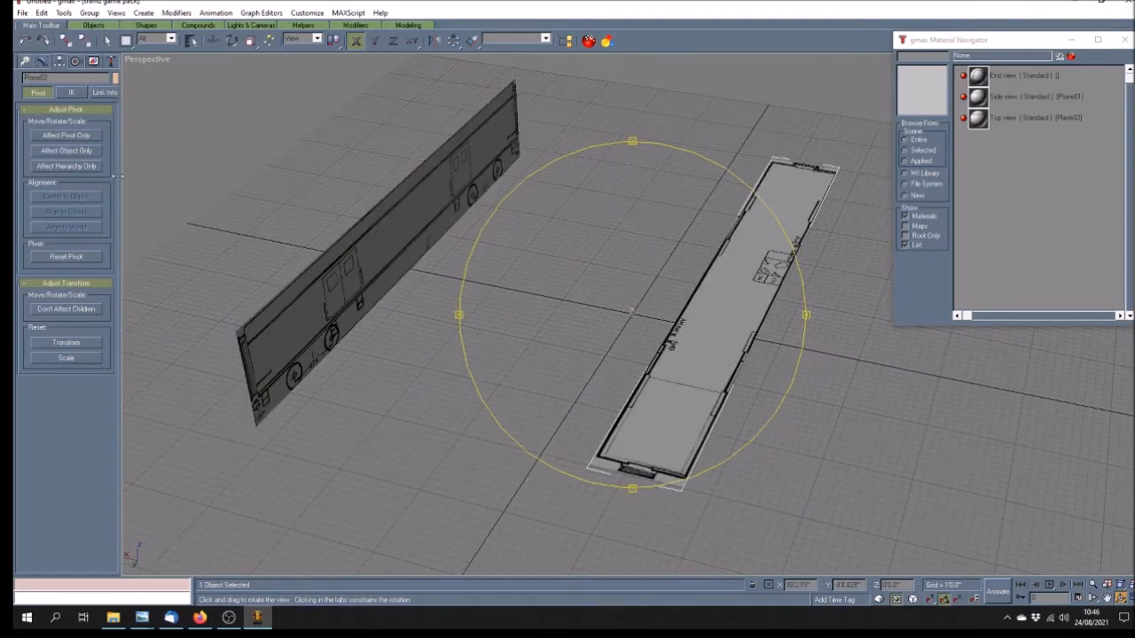
pyautogui.click(58, 135)
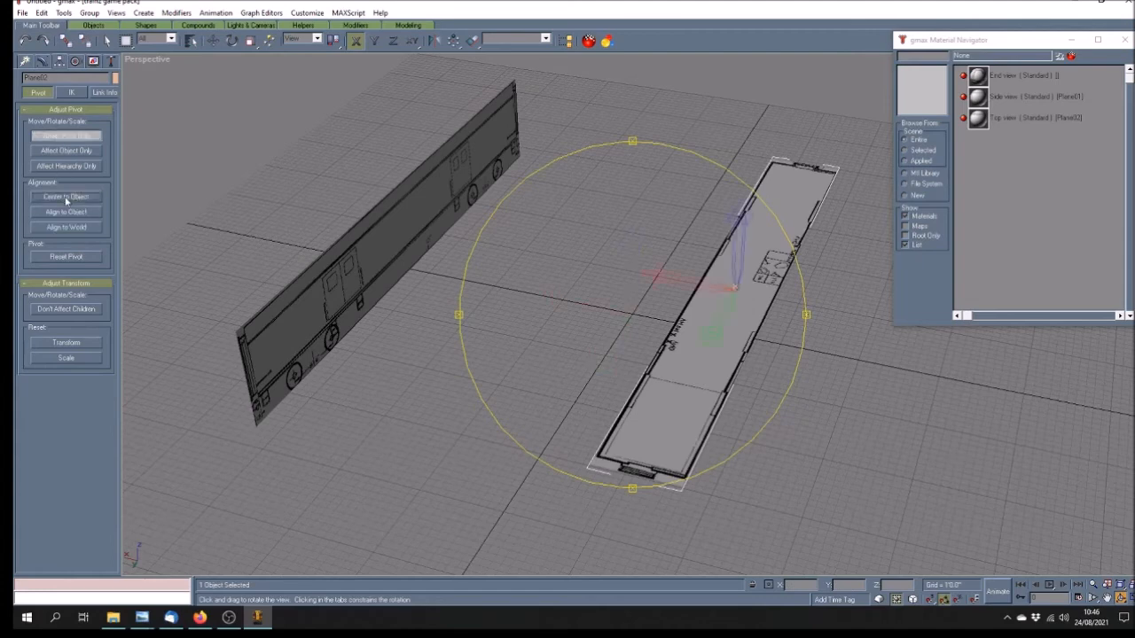
pyautogui.click(71, 136)
pyautogui.press('w')
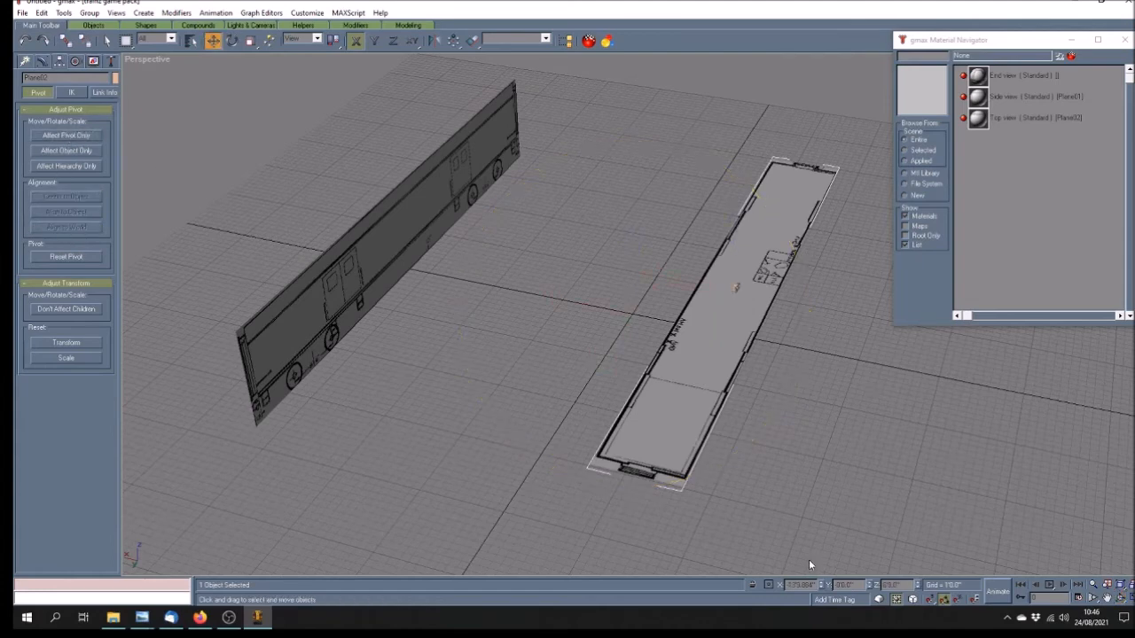
pyautogui.doubleClick(897, 585)
pyautogui.write('0')
pyautogui.press('Return')
pyautogui.press('Tab')
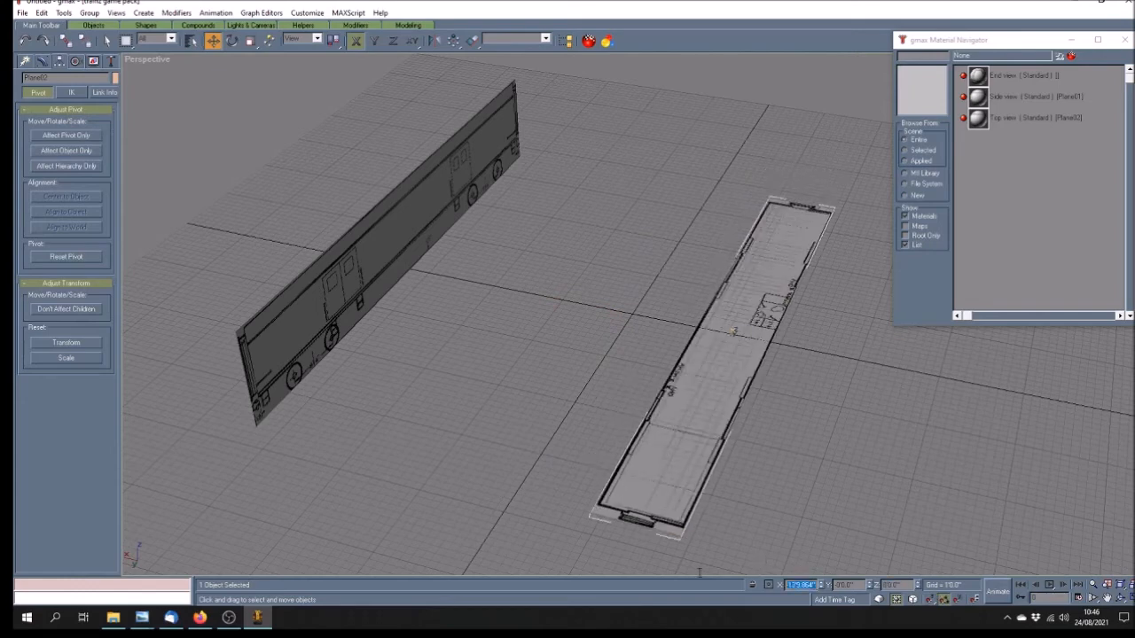
pyautogui.write('0')
pyautogui.press('Return')
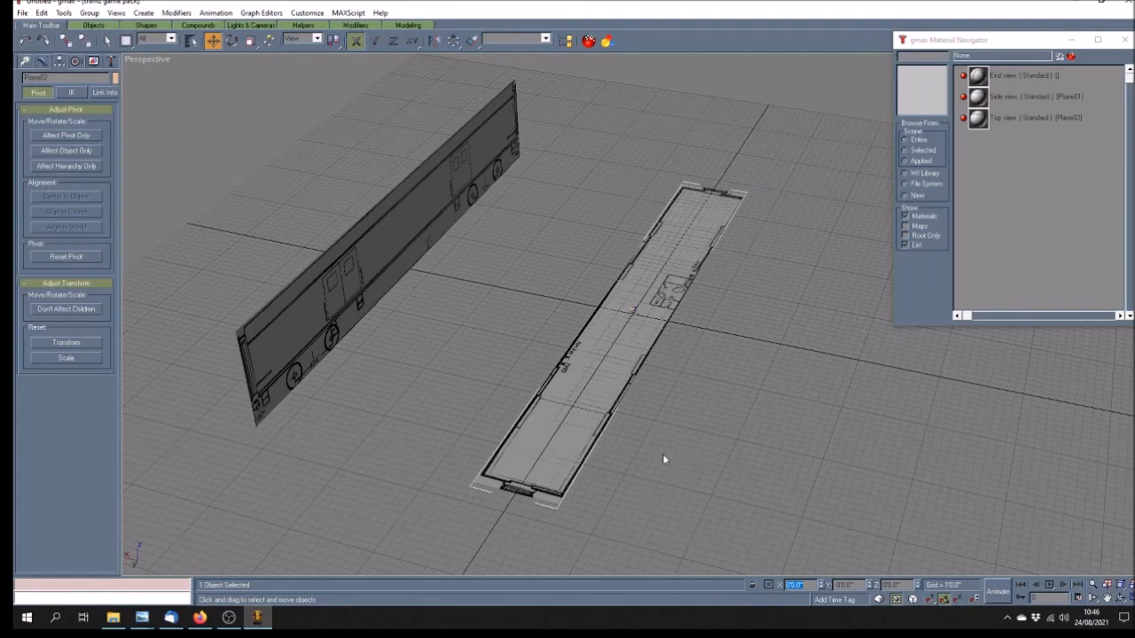
# - Clone the Side view plane as one copy placed between the original and the Top view plane
pyautogui.click(650, 412)
pyautogui.click(1121, 599)
pyautogui.moveTo(624, 334)
pyautogui.mouseDown()
pyautogui.moveTo(578, 409)
pyautogui.moveTo(607, 416)
pyautogui.moveTo(553, 339)
pyautogui.moveTo(572, 386)
pyautogui.moveTo(626, 390)
pyautogui.moveTo(605, 376)
pyautogui.moveTo(594, 383)
pyautogui.moveTo(671, 398)
pyautogui.mouseUp()
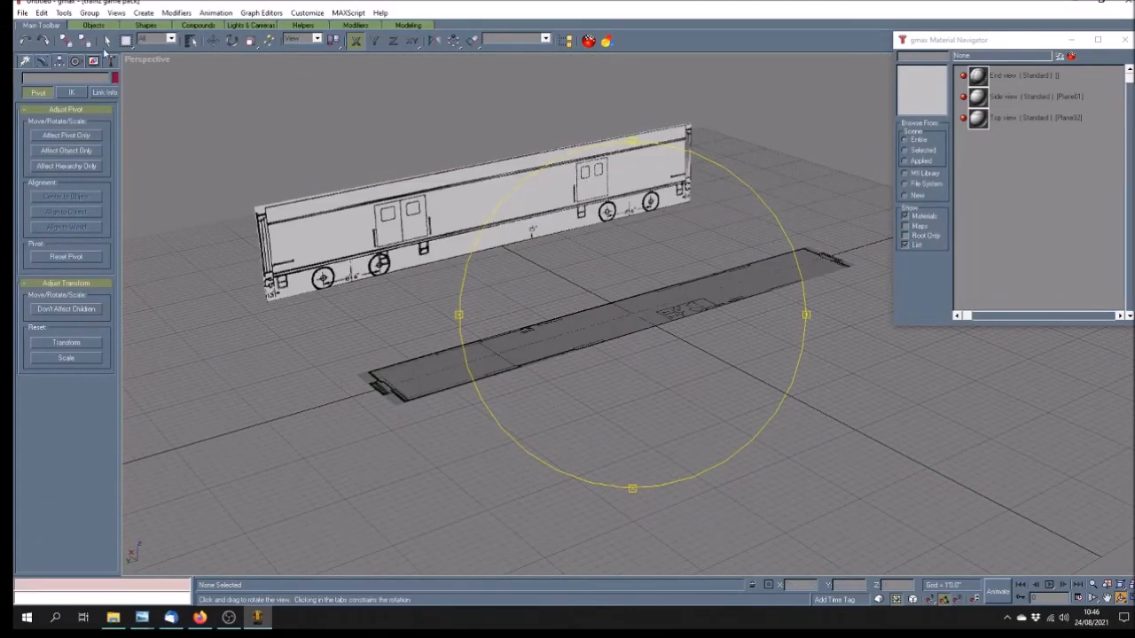
pyautogui.click(106, 40)
pyautogui.click(480, 203)
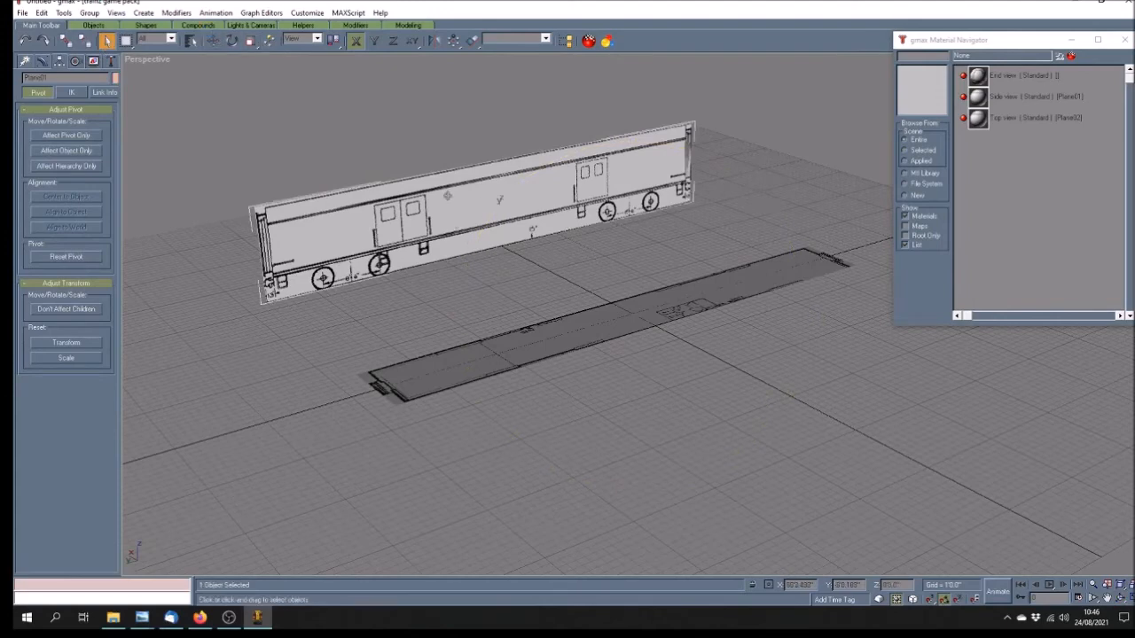
pyautogui.press('w')
pyautogui.keyDown('shift'); pyautogui.moveTo(445, 211); pyautogui.dragTo(518, 301); pyautogui.keyUp('shift')
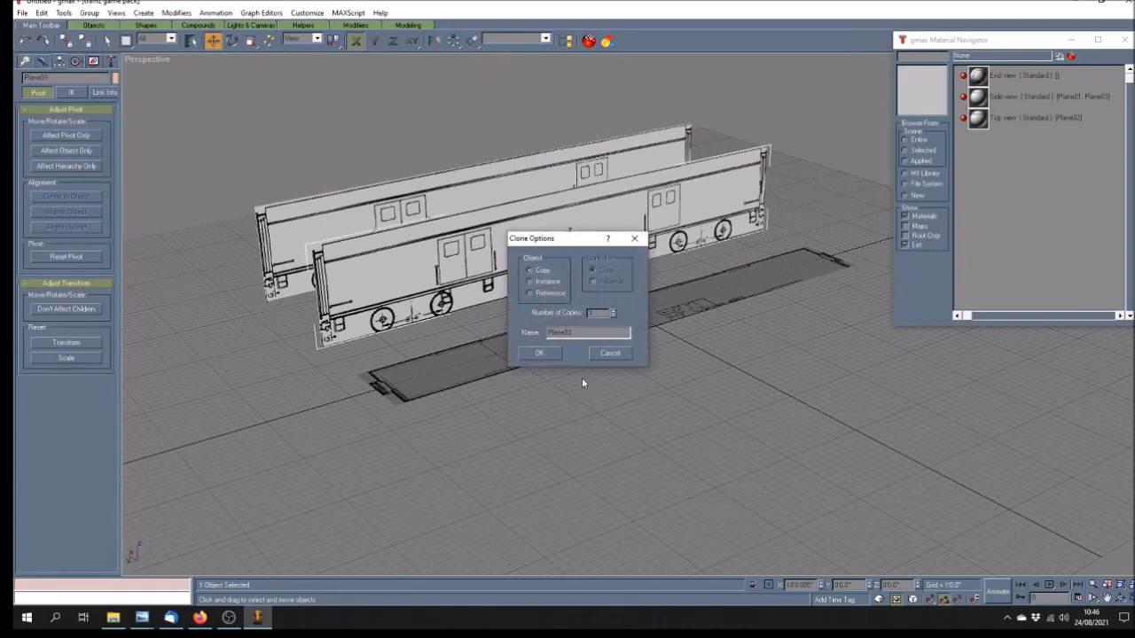
pyautogui.click(551, 354)
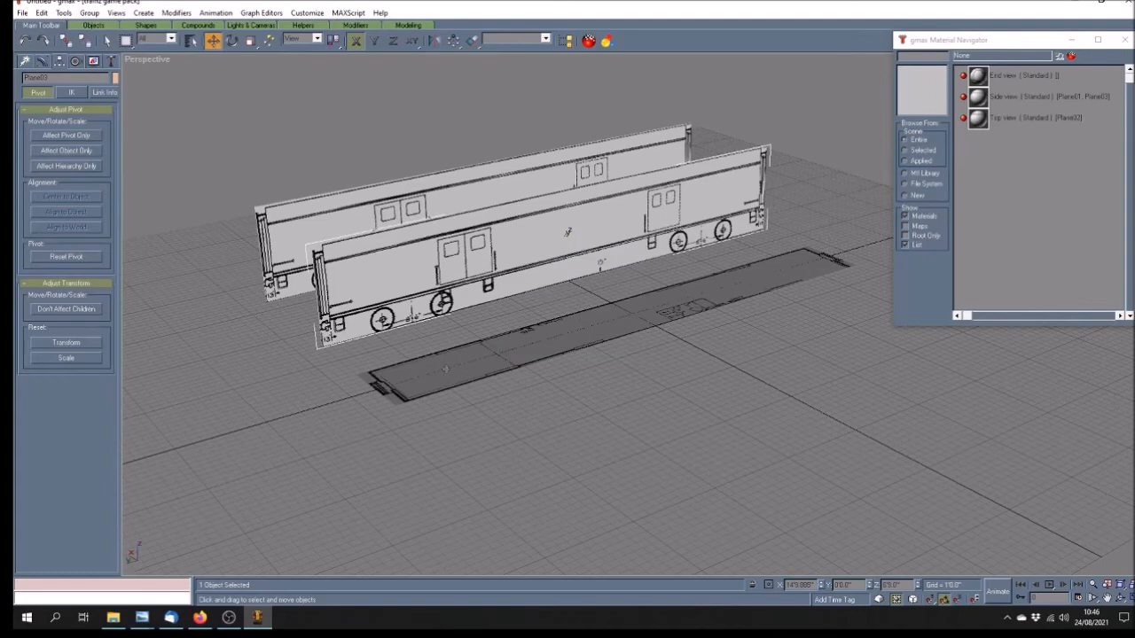
# - Set the copied plane's width to 10 feet and apply the End view material to it
pyautogui.click(42, 60)
pyautogui.click(67, 189)
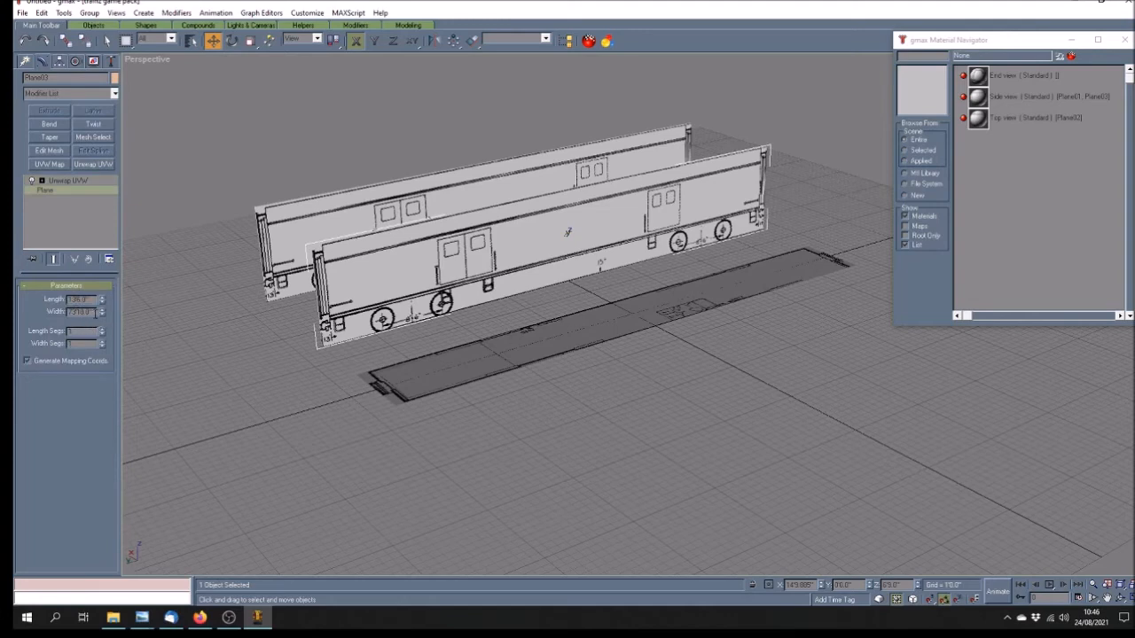
pyautogui.doubleClick(95, 312)
pyautogui.write('10')
pyautogui.press('Return')
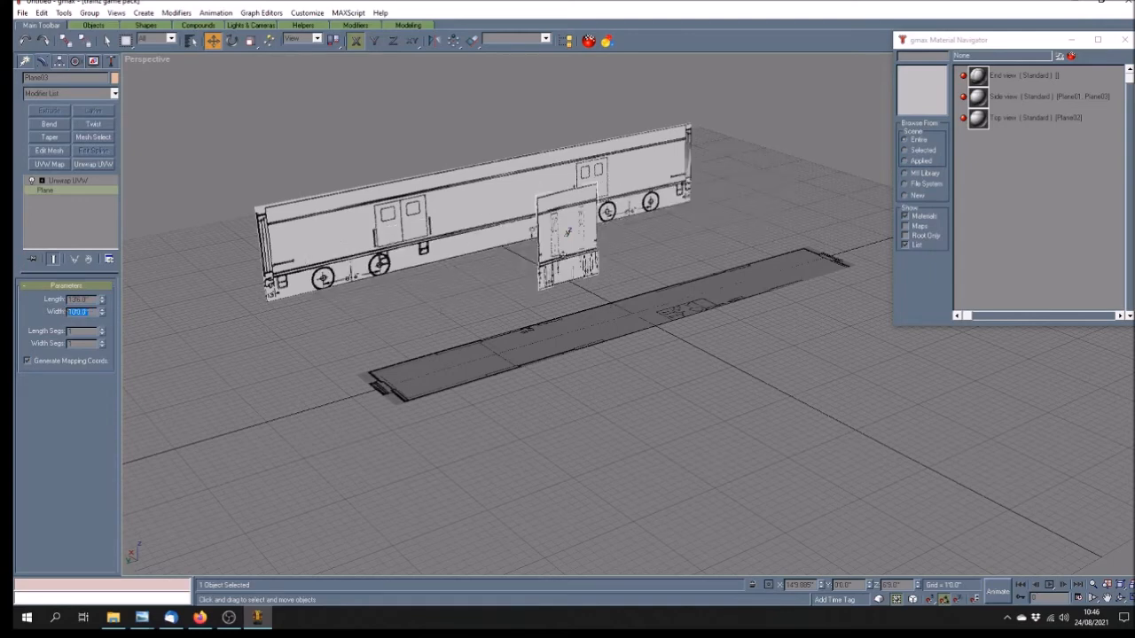
pyautogui.click(1019, 76)
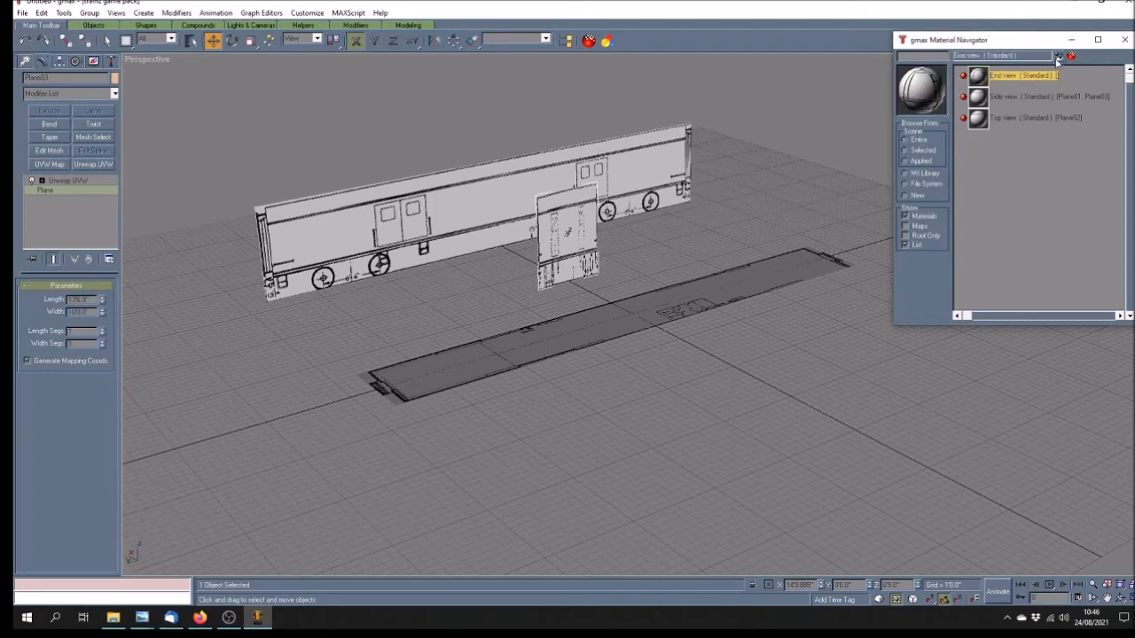
pyautogui.click(1058, 56)
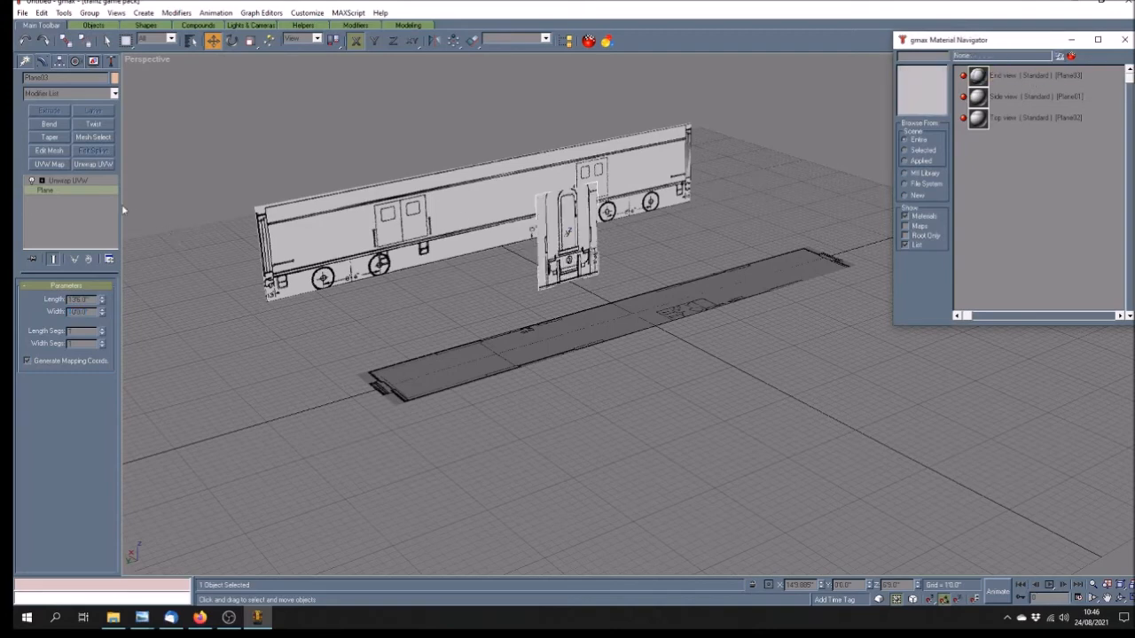
# - Edit the end plane's UVWs, aligning the lower vertices with the drawing's rail line and the upper vertices with the roof top
pyautogui.click(42, 182)
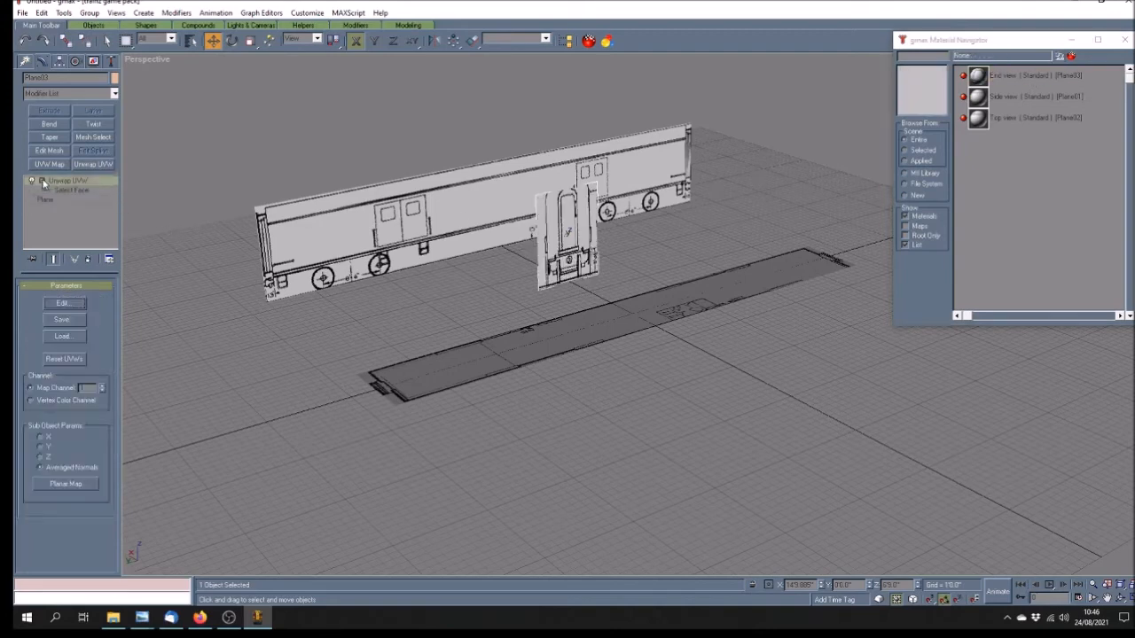
pyautogui.click(55, 189)
pyautogui.click(536, 235)
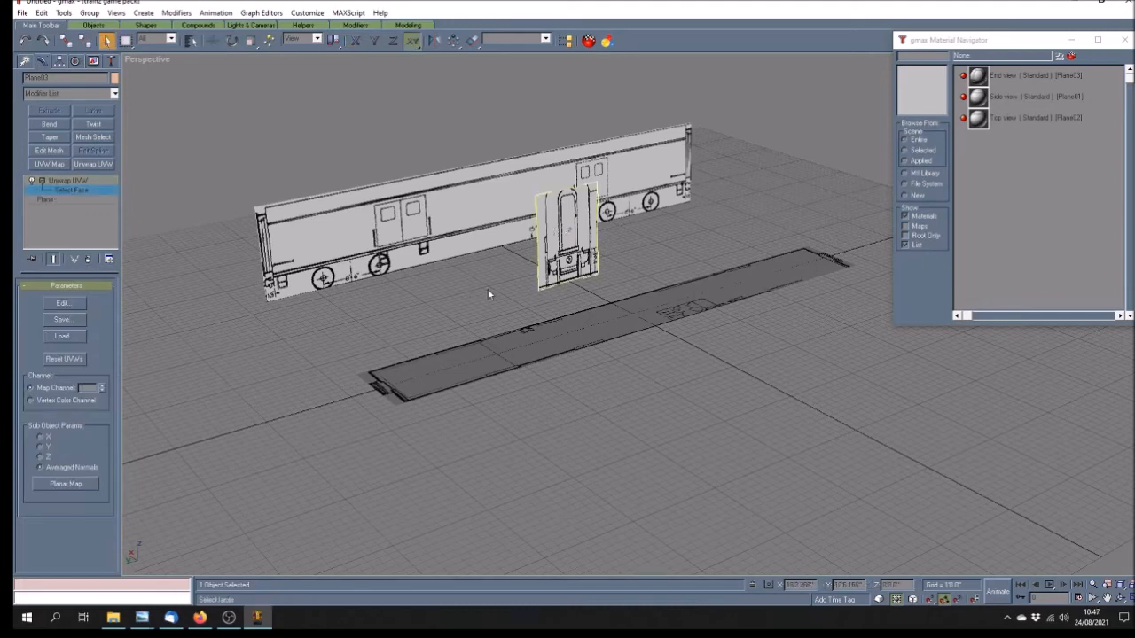
pyautogui.click(71, 307)
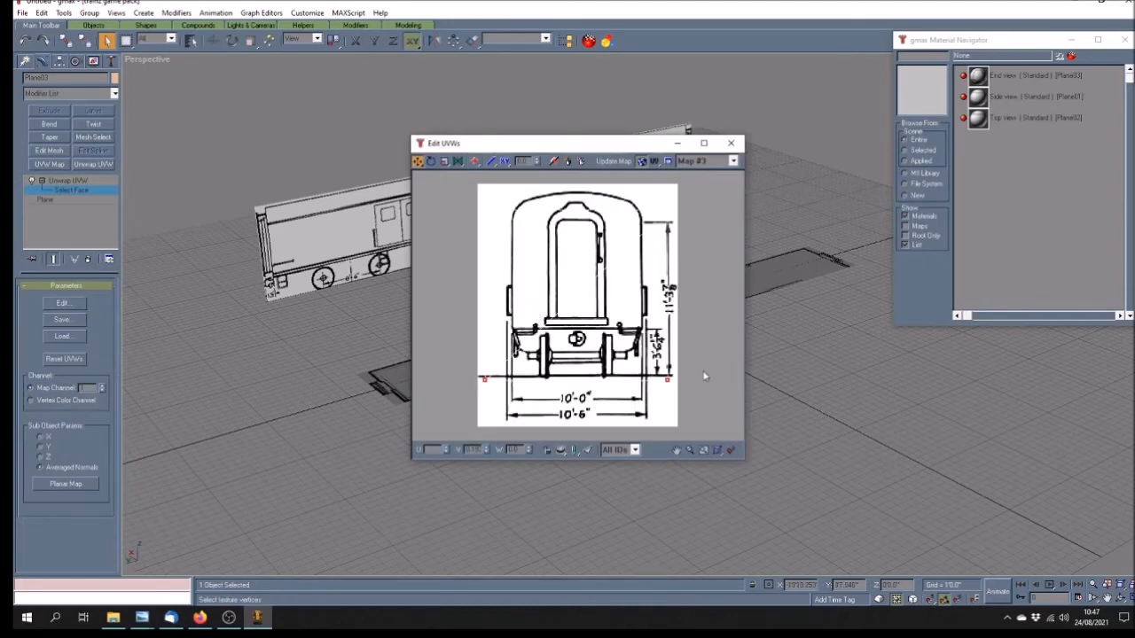
pyautogui.moveTo(418, 161); pyautogui.dragTo(422, 194)
pyautogui.moveTo(457, 372); pyautogui.dragTo(697, 414)
pyautogui.moveTo(669, 379); pyautogui.dragTo(669, 375)
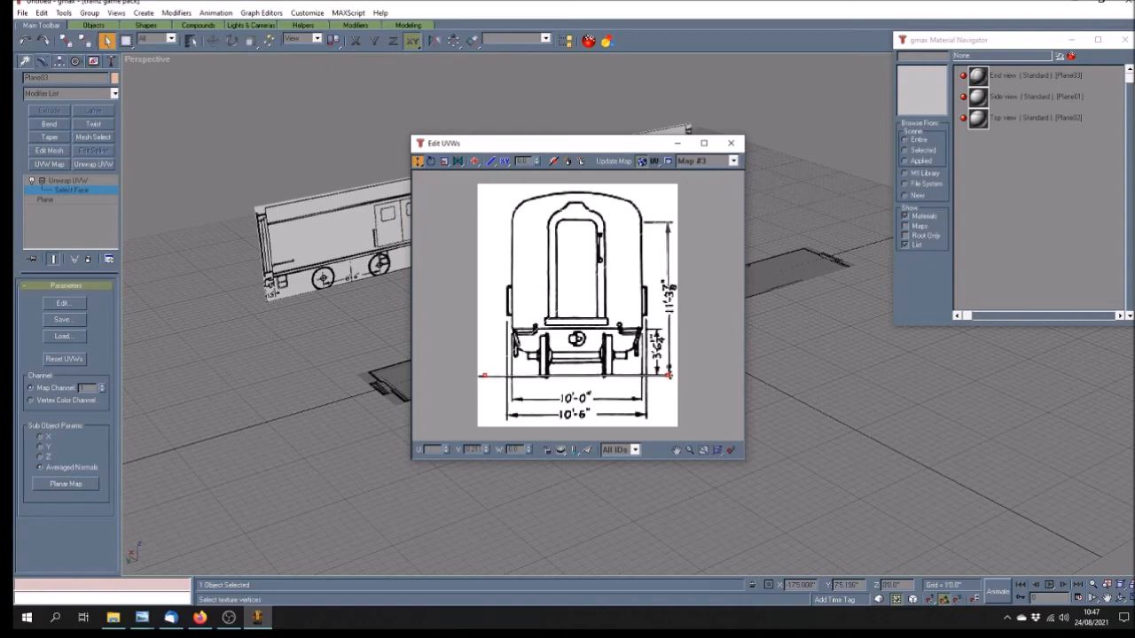
pyautogui.moveTo(445, 178); pyautogui.dragTo(709, 267)
pyautogui.moveTo(669, 209); pyautogui.dragTo(669, 192)
# - Move the UV vertices on both sides horizontally to the car body's edges in the end drawing and finish the unwrap editing
pyautogui.moveTo(418, 161)
pyautogui.mouseDown()
pyautogui.moveTo(498, 394)
pyautogui.moveTo(513, 381)
pyautogui.mouseUp()
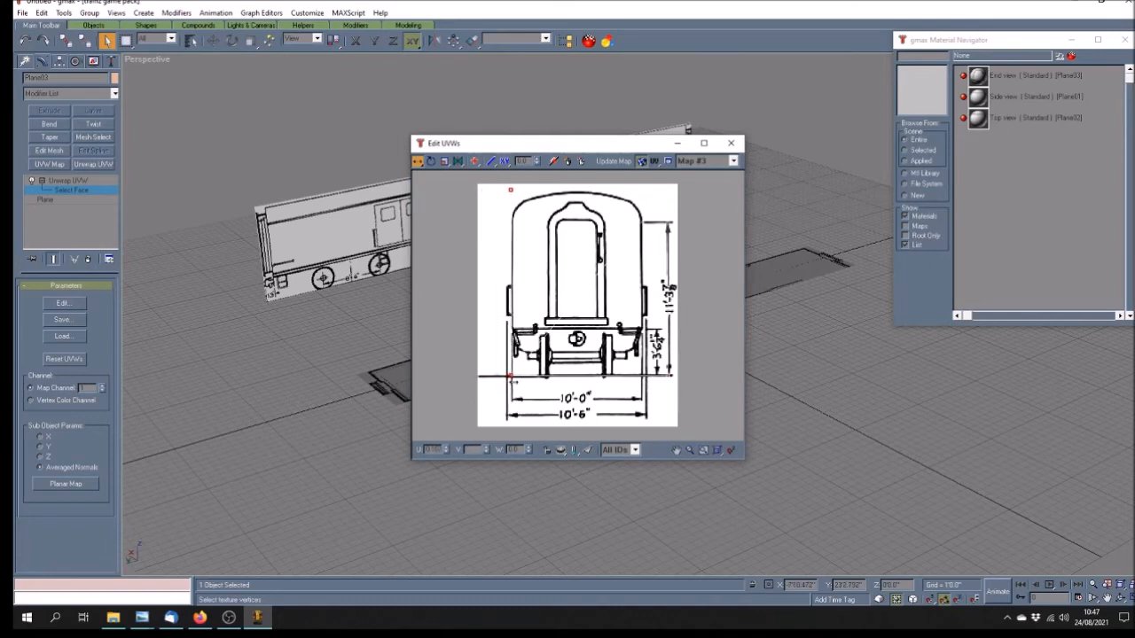
pyautogui.moveTo(612, 183)
pyautogui.mouseDown()
pyautogui.moveTo(699, 397)
pyautogui.moveTo(644, 378)
pyautogui.mouseUp()
pyautogui.click(710, 266)
pyautogui.click(731, 143)
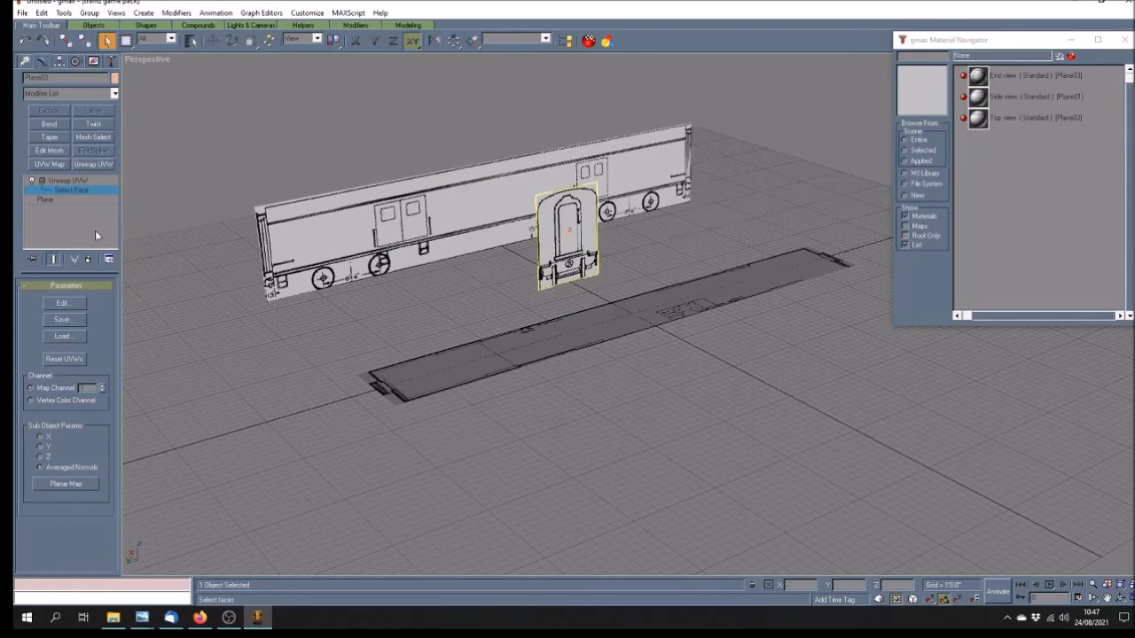
pyautogui.click(77, 182)
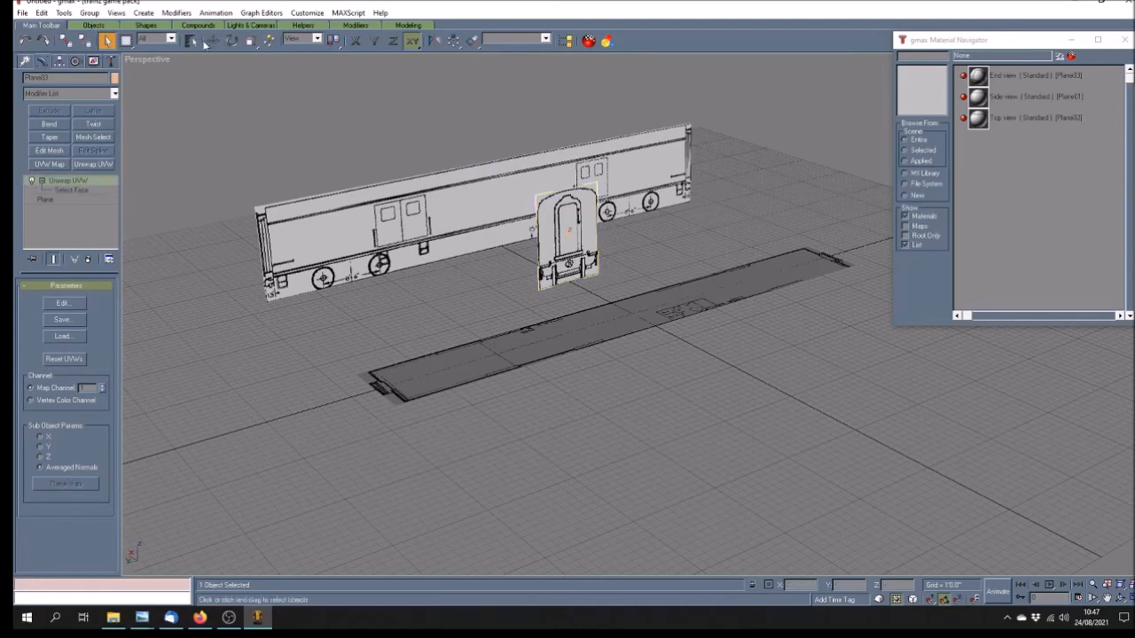
# - Rotate the end view plane about the Z axis so it stands across the car's length
pyautogui.click(232, 42)
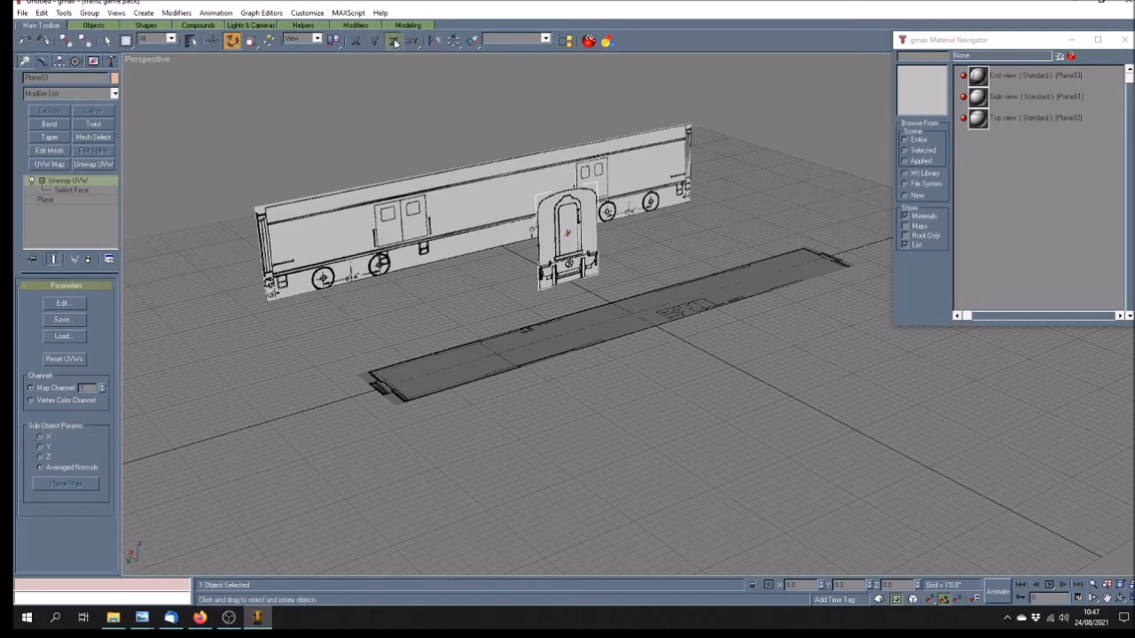
pyautogui.moveTo(570, 263); pyautogui.dragTo(576, 320)
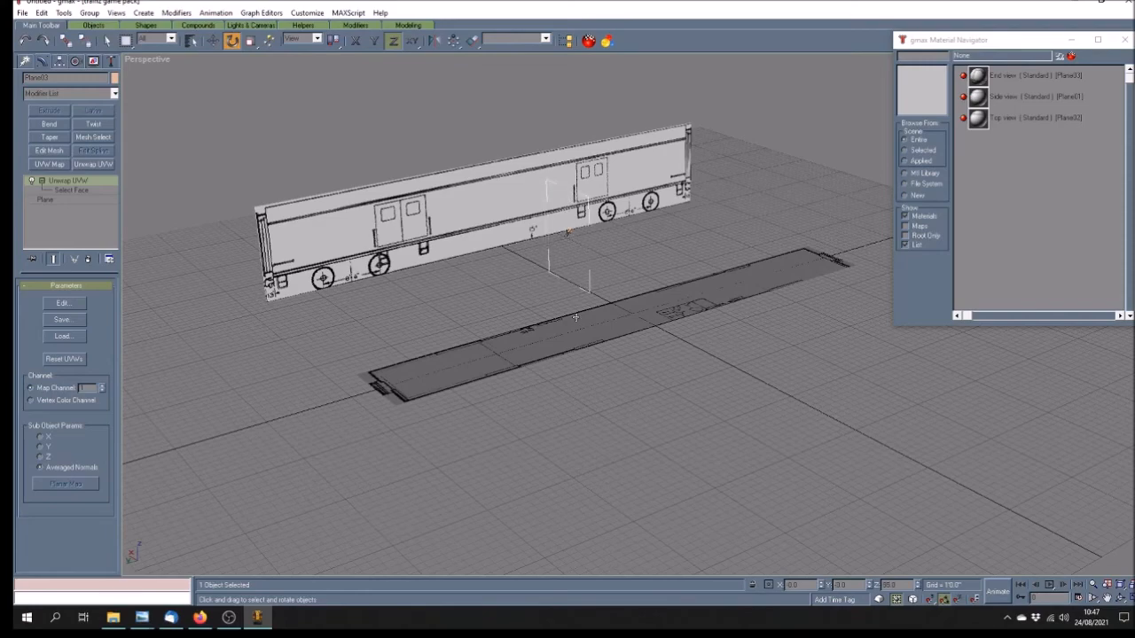
pyautogui.click(1121, 600)
pyautogui.moveTo(665, 386); pyautogui.dragTo(546, 367)
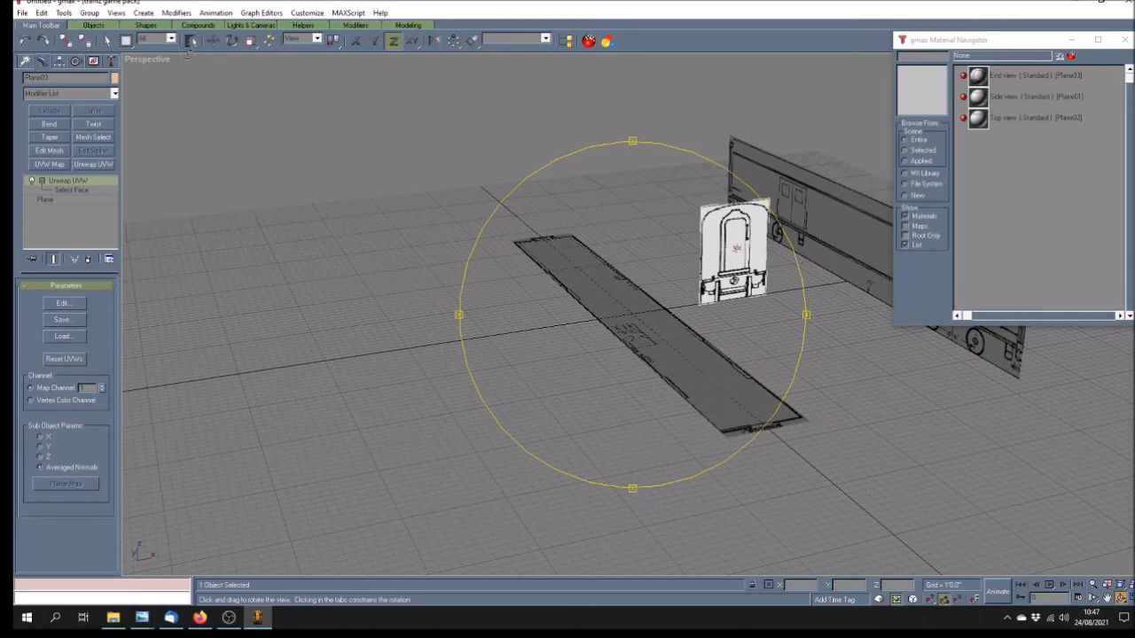
# - Place the end view plane at X 0 and move it along the Y axis beyond the far end of the Top view plane
pyautogui.click(213, 40)
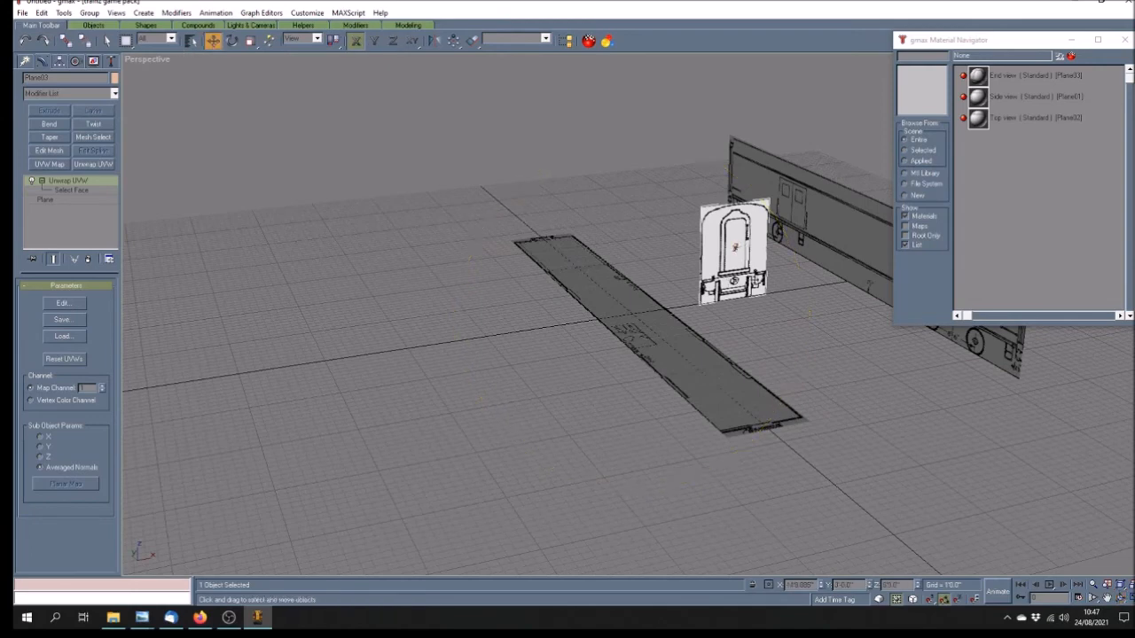
pyautogui.click(800, 585)
pyautogui.write('20')
pyautogui.press('Return')
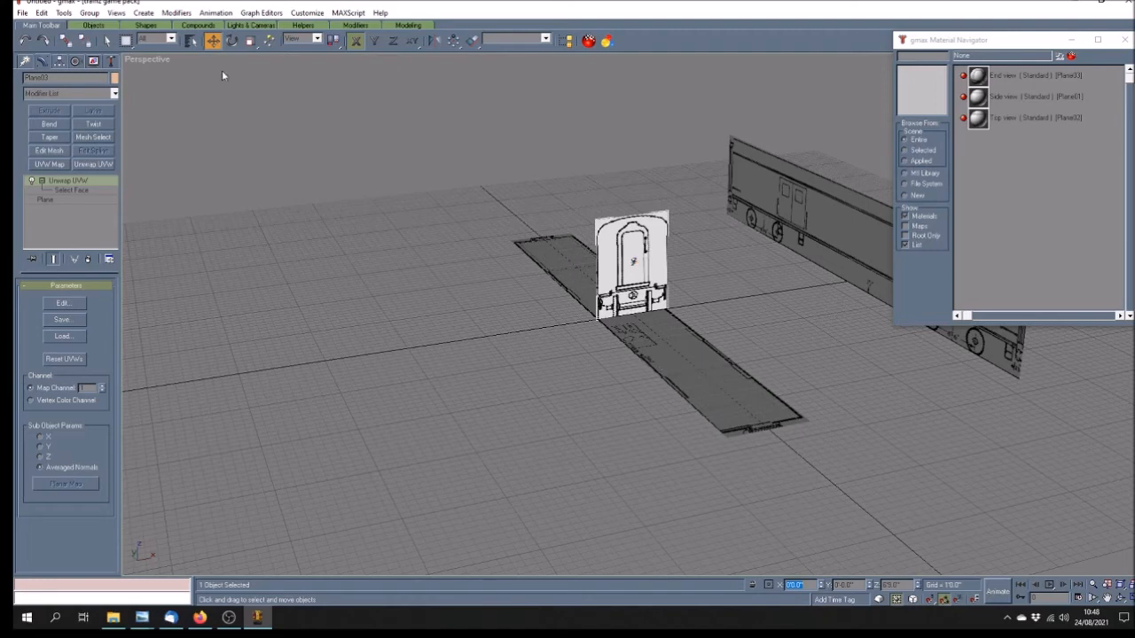
pyautogui.click(376, 41)
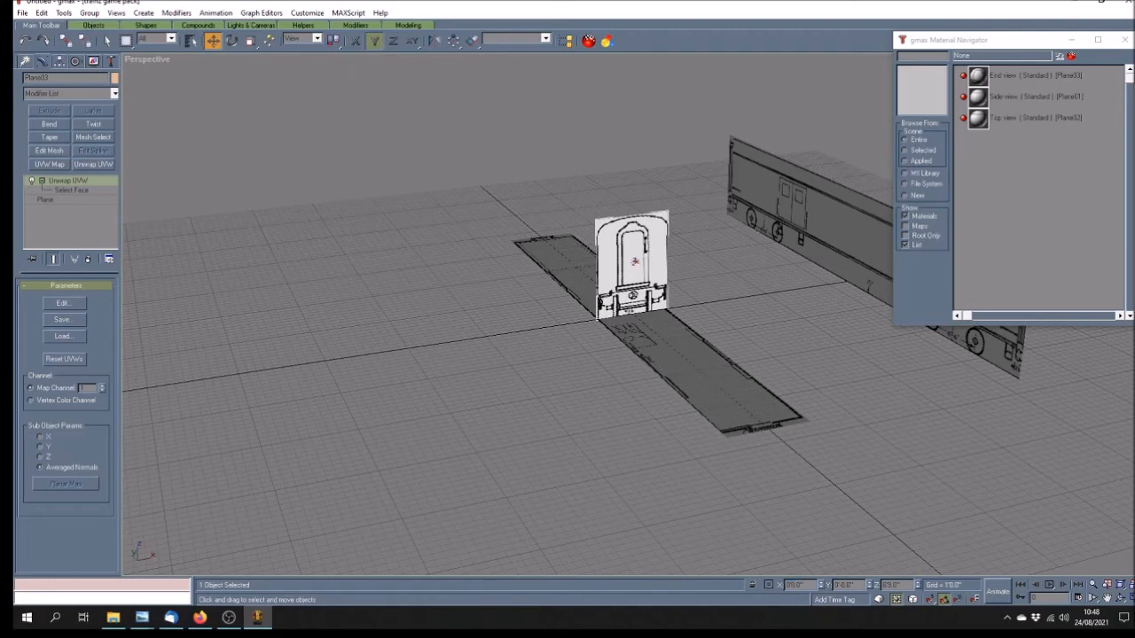
pyautogui.moveTo(628, 300); pyautogui.dragTo(510, 171)
pyautogui.click(864, 516)
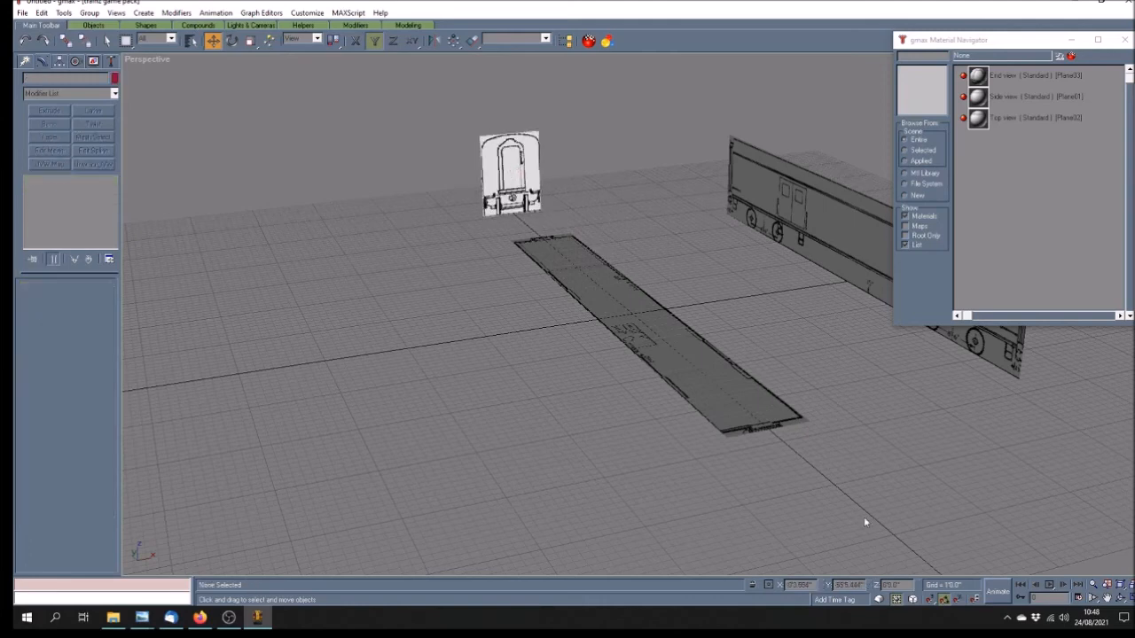
# - Examine the End view material's Diffuse Color map, toggling it and reviewing its bitmap, Time and Output settings
pyautogui.click(1119, 599)
pyautogui.moveTo(542, 352); pyautogui.dragTo(552, 394)
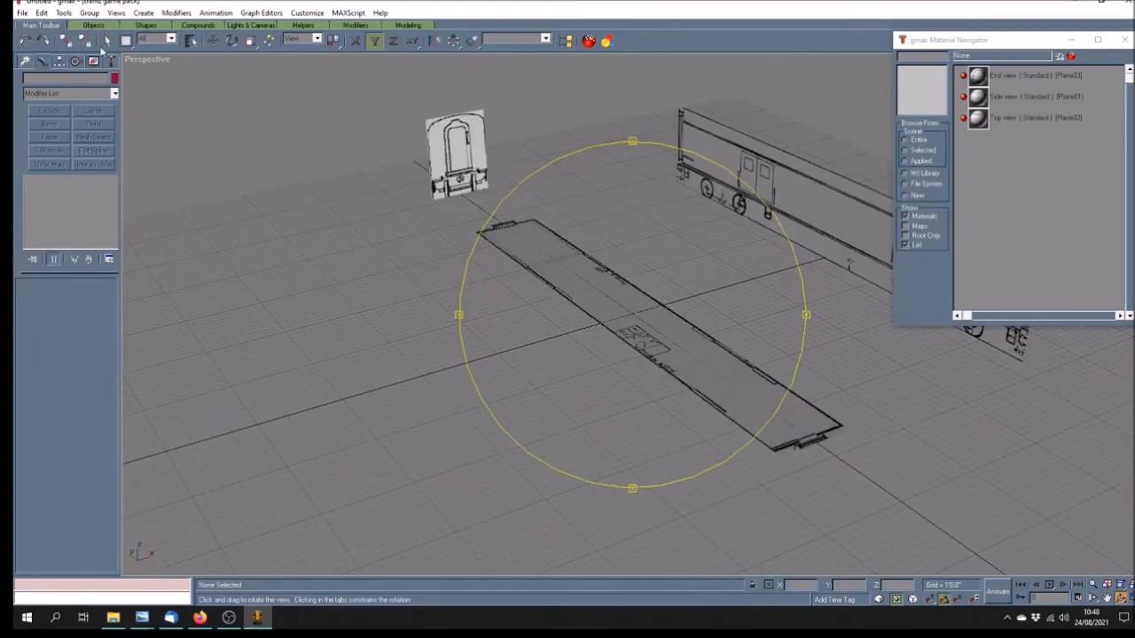
pyautogui.click(106, 40)
pyautogui.doubleClick(1009, 74)
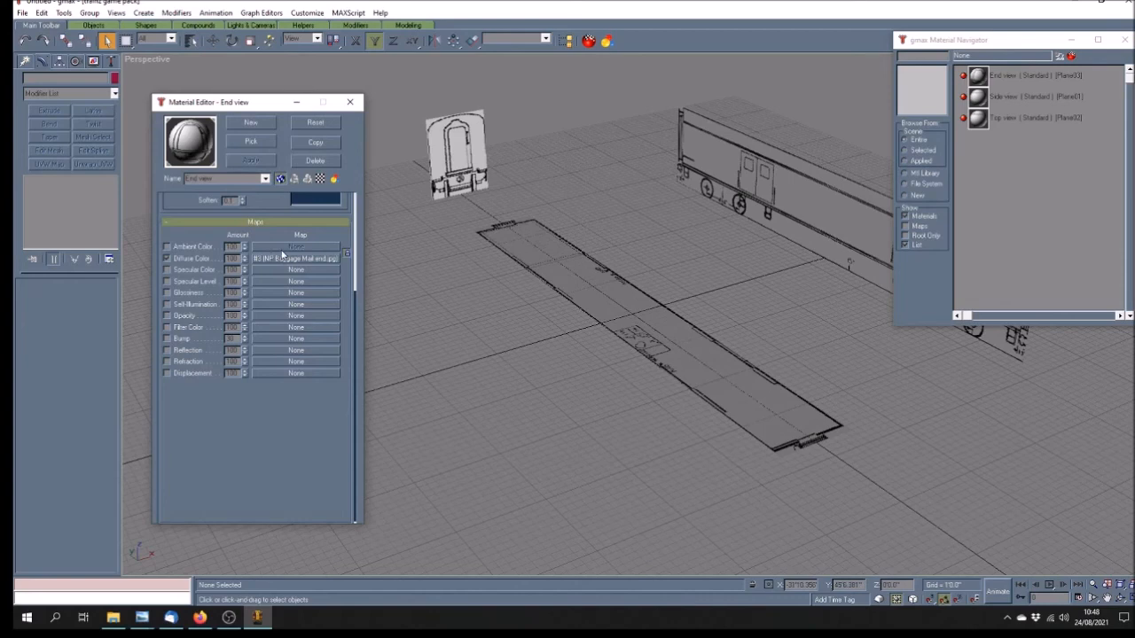
pyautogui.click(167, 258)
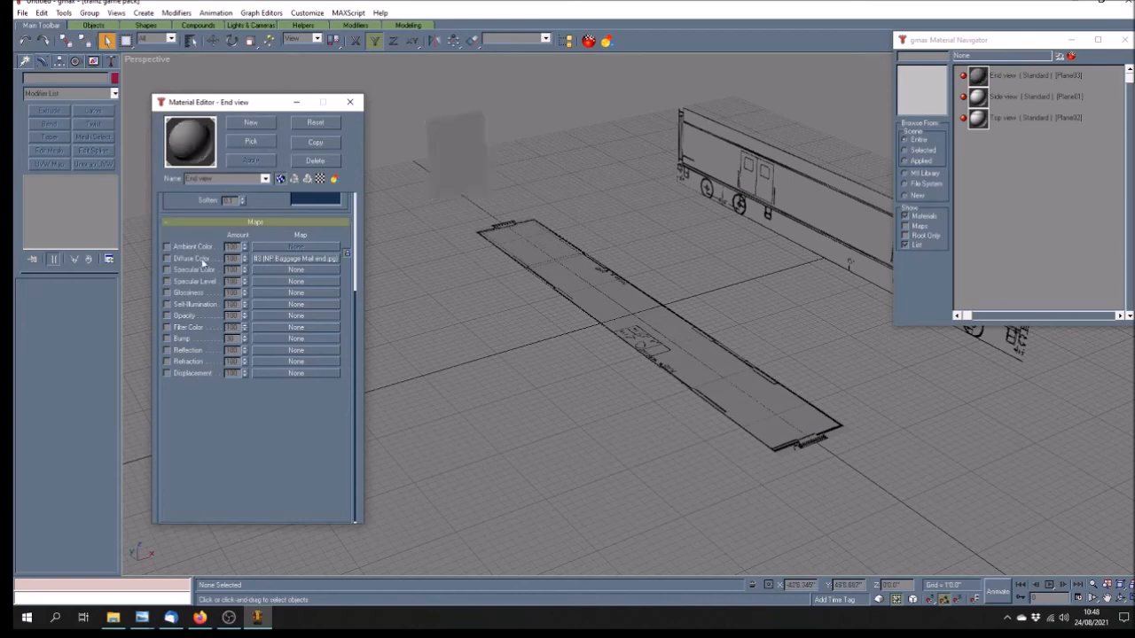
pyautogui.click(286, 259)
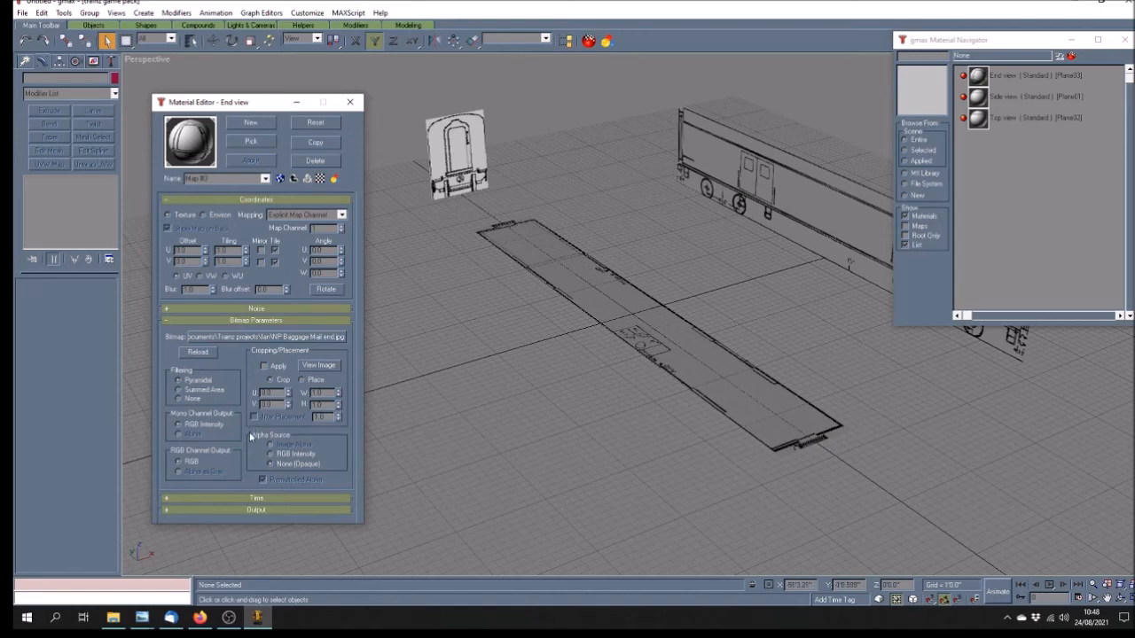
pyautogui.click(168, 512)
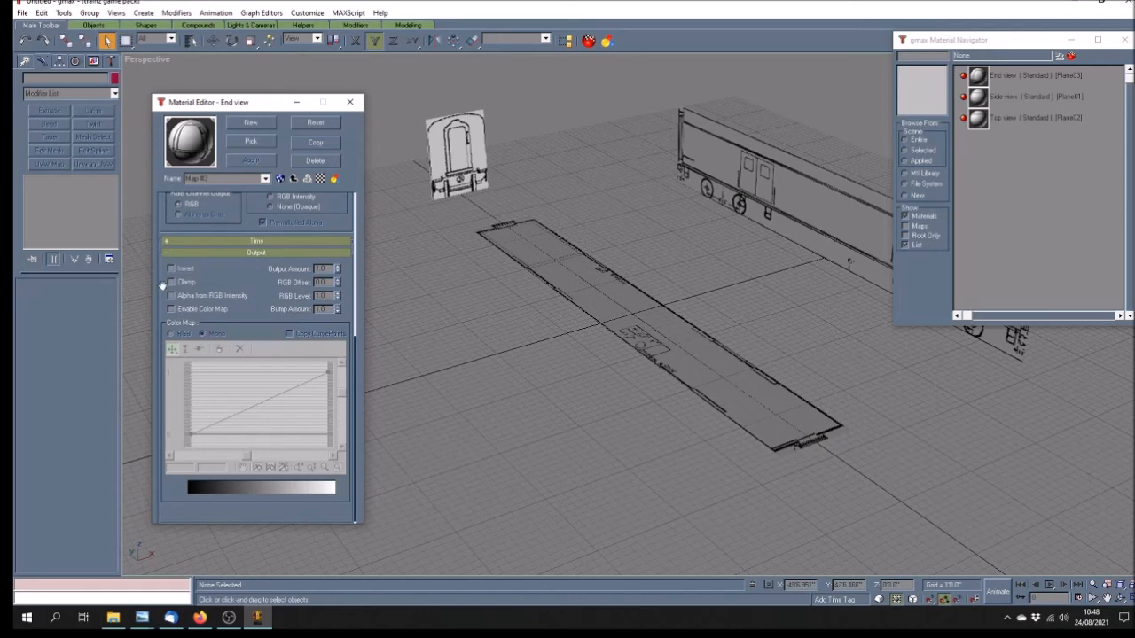
pyautogui.click(166, 243)
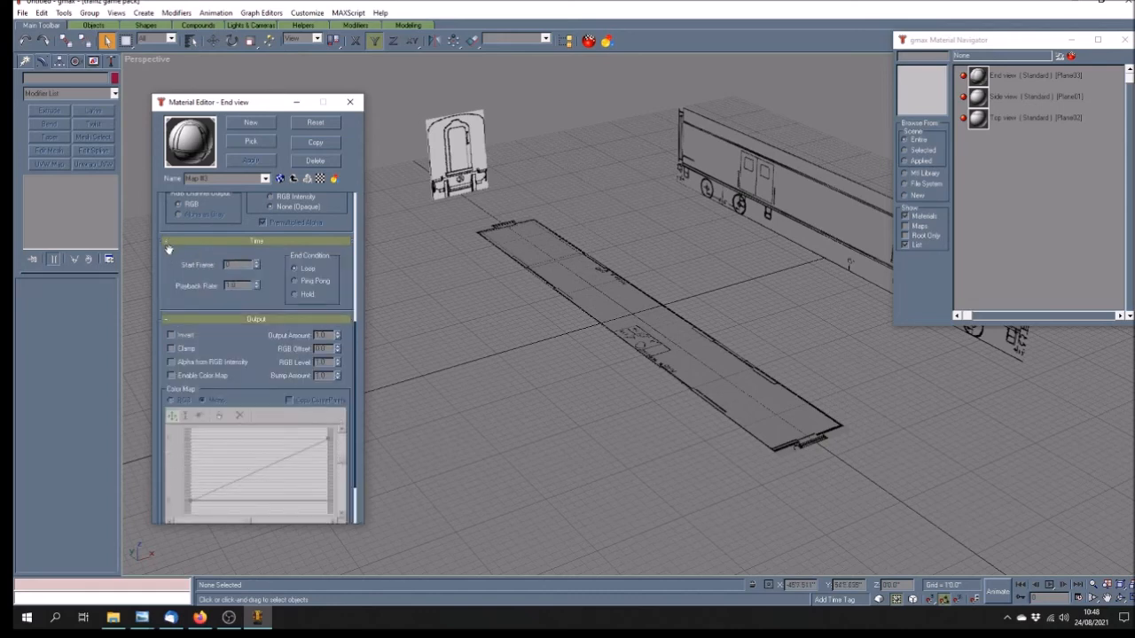
pyautogui.click(166, 242)
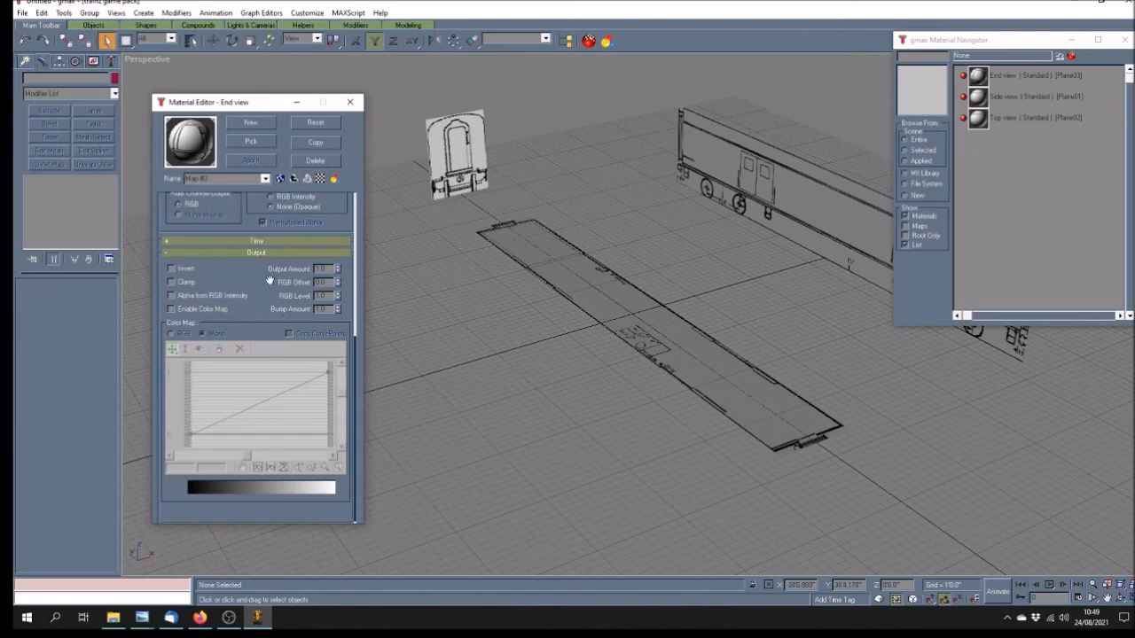
pyautogui.scroll(5, 212, 283)
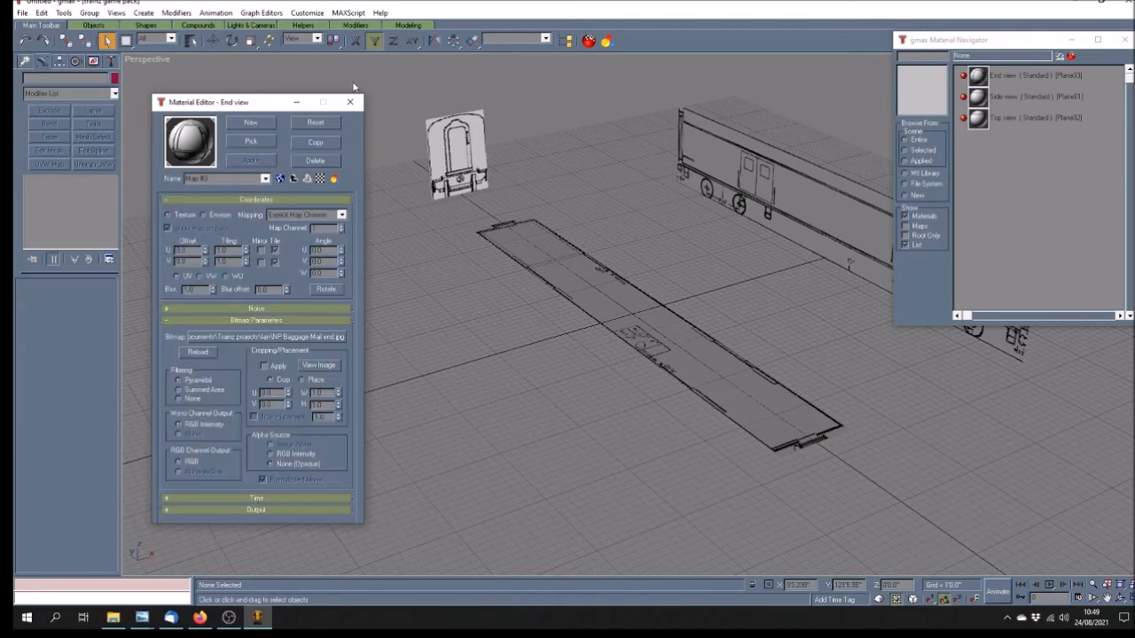
# - Clone the end view plane as a copy along the Y axis, placing it beyond the near end of the Top view plane
pyautogui.click(351, 102)
pyautogui.click(472, 182)
pyautogui.click(211, 41)
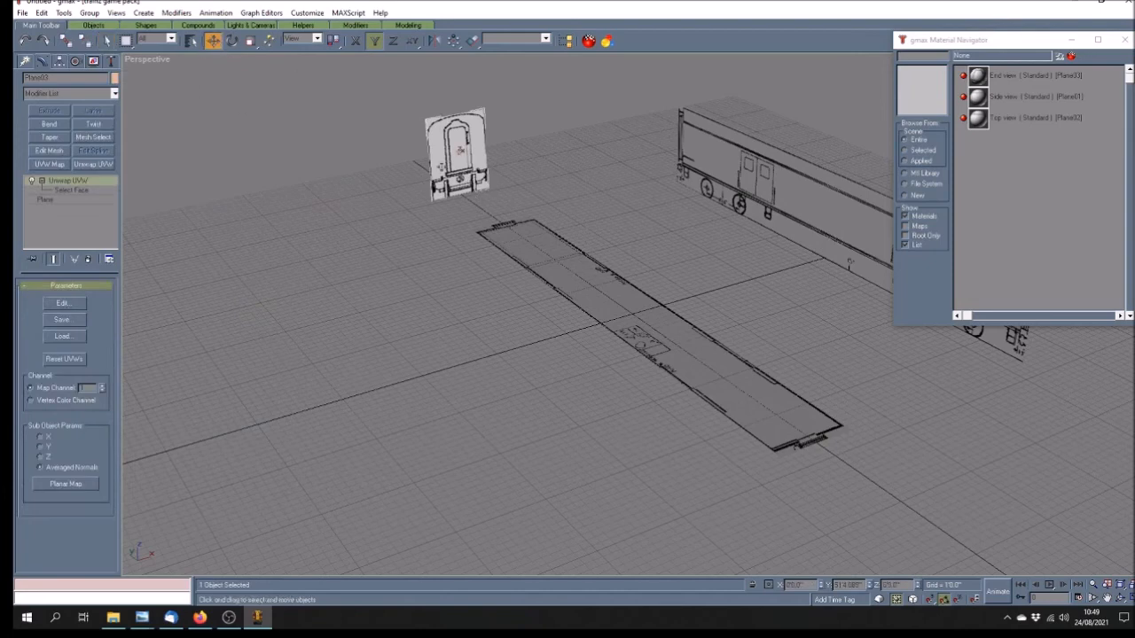
pyautogui.moveTo(455, 199)
pyautogui.keyDown('shift'); pyautogui.mouseDown()
pyautogui.moveTo(563, 293)
pyautogui.moveTo(655, 432)
pyautogui.moveTo(785, 550)
pyautogui.moveTo(898, 630)
pyautogui.mouseUp(); pyautogui.keyUp('shift')
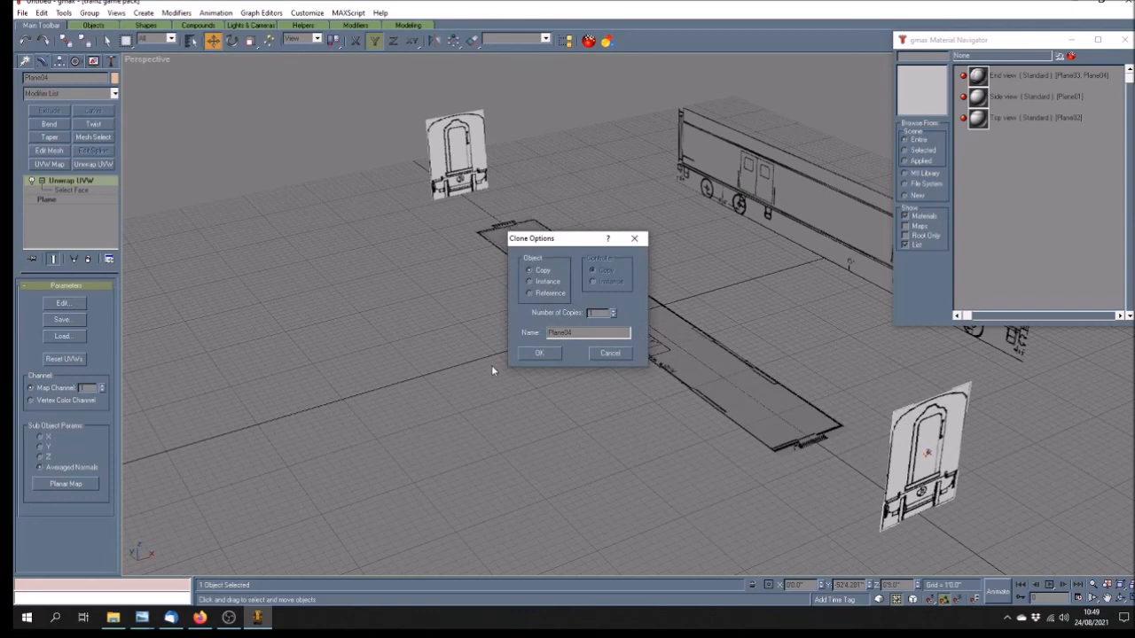
pyautogui.click(539, 353)
# - Rotate the copied end view plane about the Z axis so its drawing faces outward, and check it from several angles
pyautogui.press('e')
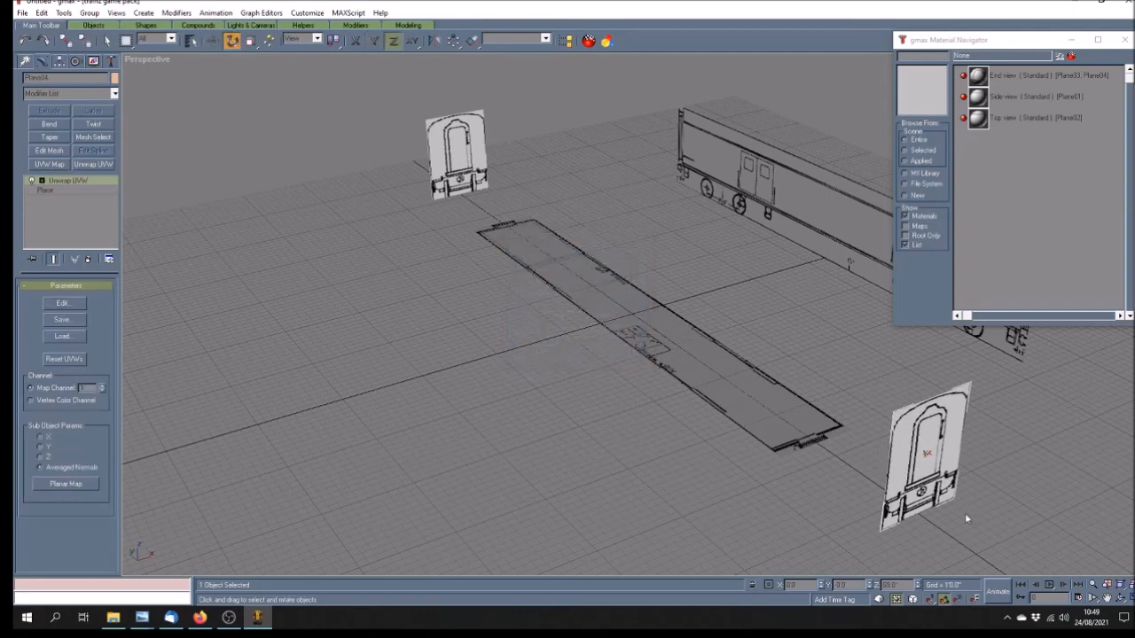
pyautogui.moveTo(921, 468); pyautogui.dragTo(980, 581)
pyautogui.click(651, 415)
pyautogui.click(1121, 599)
pyautogui.moveTo(612, 362); pyautogui.dragTo(506, 300)
pyautogui.moveTo(619, 368); pyautogui.dragTo(671, 352)
pyautogui.moveTo(669, 231); pyautogui.dragTo(608, 283)
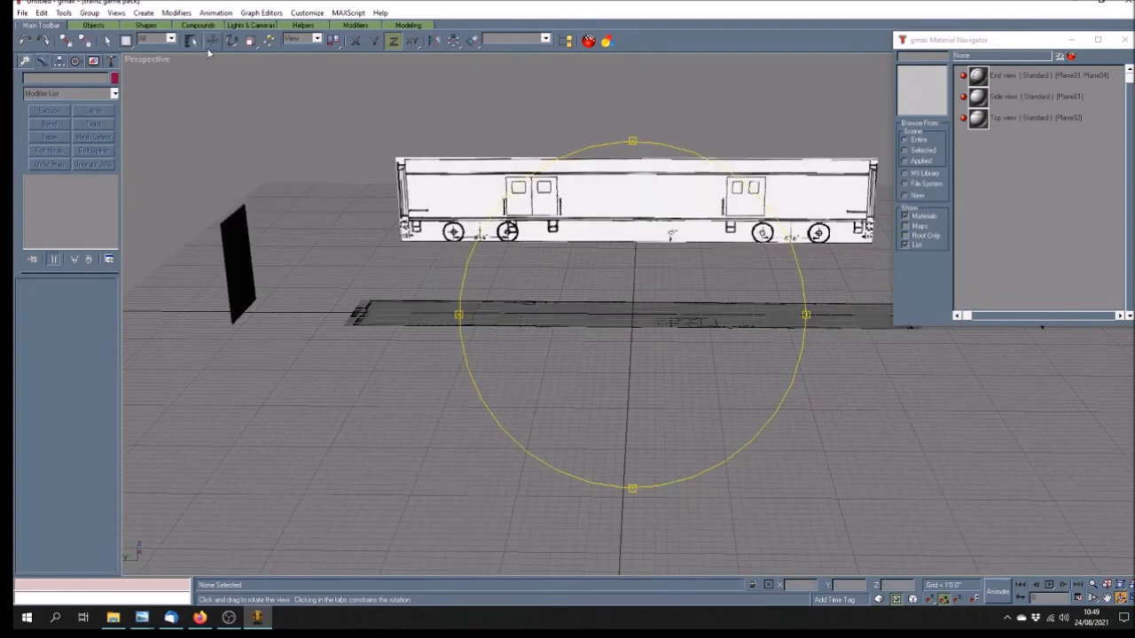
pyautogui.moveTo(555, 360); pyautogui.dragTo(480, 360)
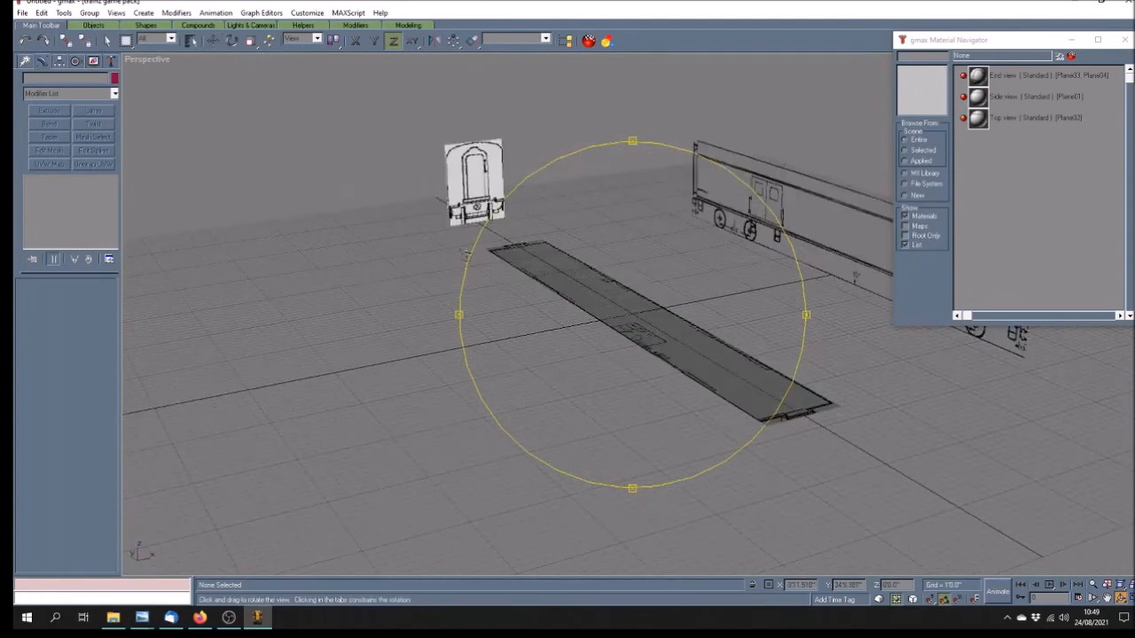
# - Clone the side view plane as a copy along the X axis, placing it on the opposite side of the Top view plane
pyautogui.click(106, 39)
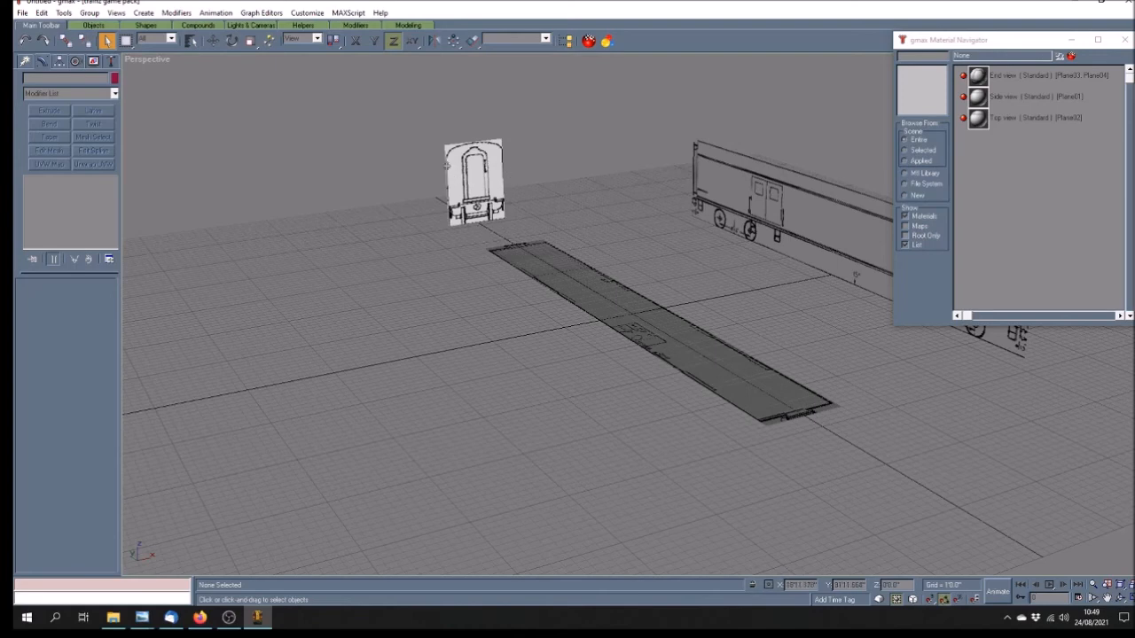
pyautogui.click(792, 252)
pyautogui.click(1106, 601)
pyautogui.click(1121, 600)
pyautogui.moveTo(567, 354); pyautogui.dragTo(610, 364)
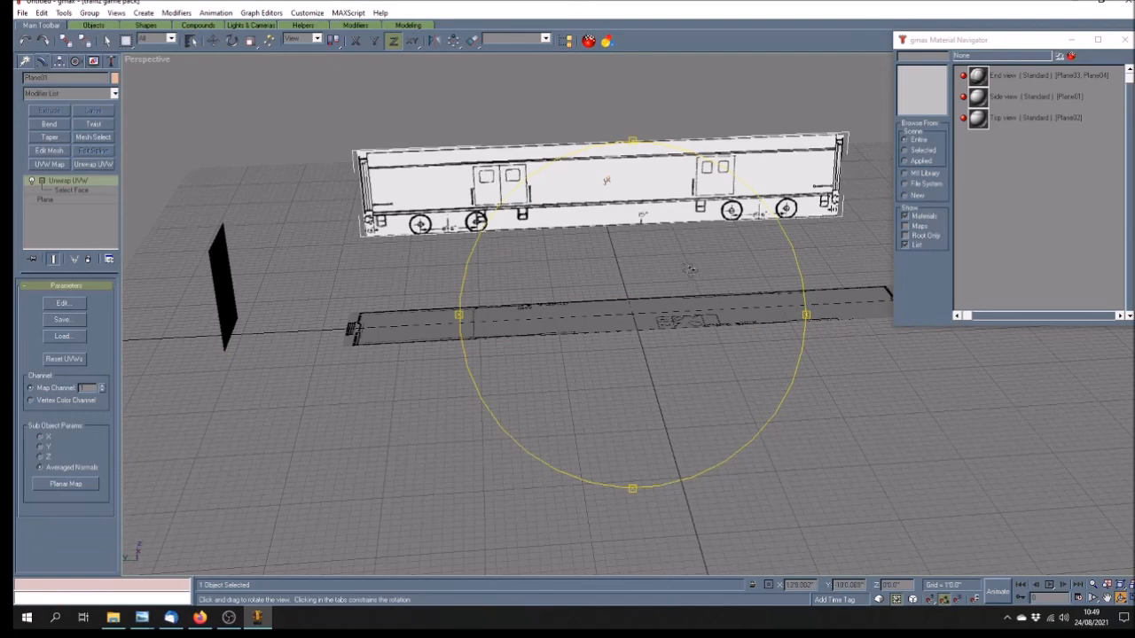
pyautogui.click(212, 42)
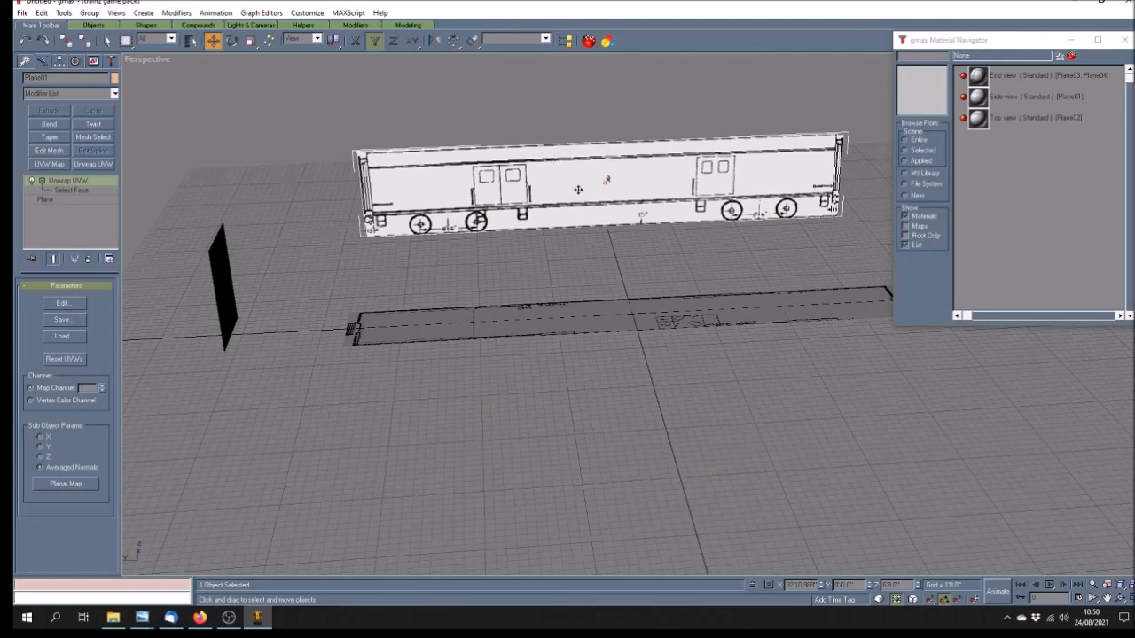
pyautogui.keyDown('shift'); pyautogui.moveTo(577, 189); pyautogui.dragTo(598, 190); pyautogui.keyUp('shift')
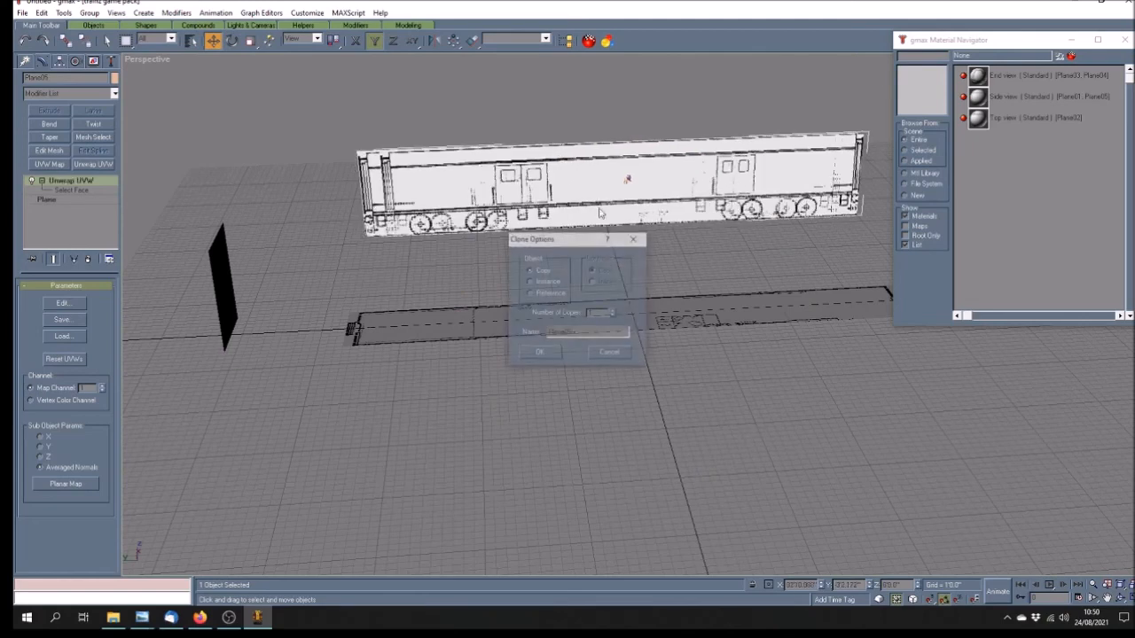
pyautogui.click(608, 353)
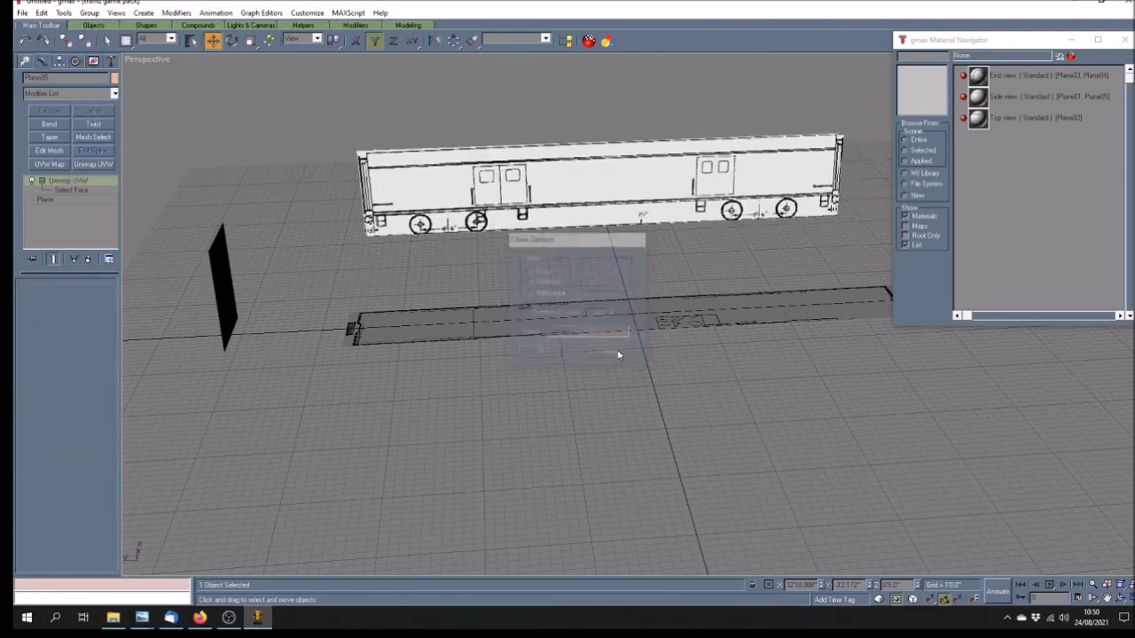
pyautogui.click(356, 40)
pyautogui.keyDown('shift'); pyautogui.moveTo(559, 194); pyautogui.dragTo(596, 452); pyautogui.keyUp('shift')
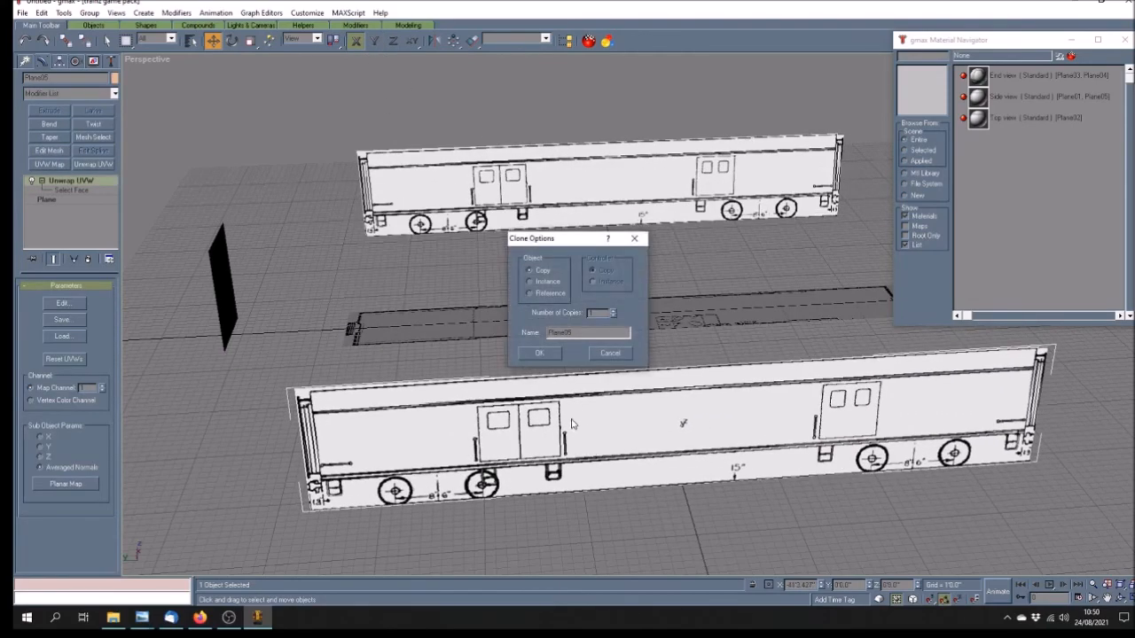
pyautogui.click(537, 354)
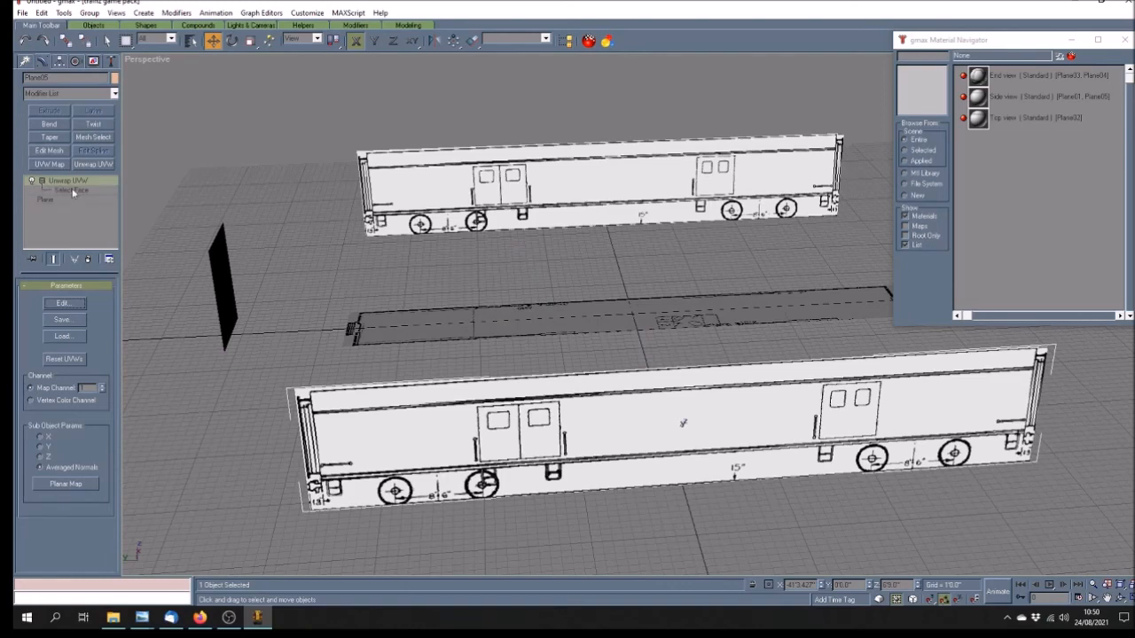
# - Open the copied side plane's face UVs for editing with Map #1 as the background, zoomed out to the whole drawing
pyautogui.click(73, 190)
pyautogui.click(75, 305)
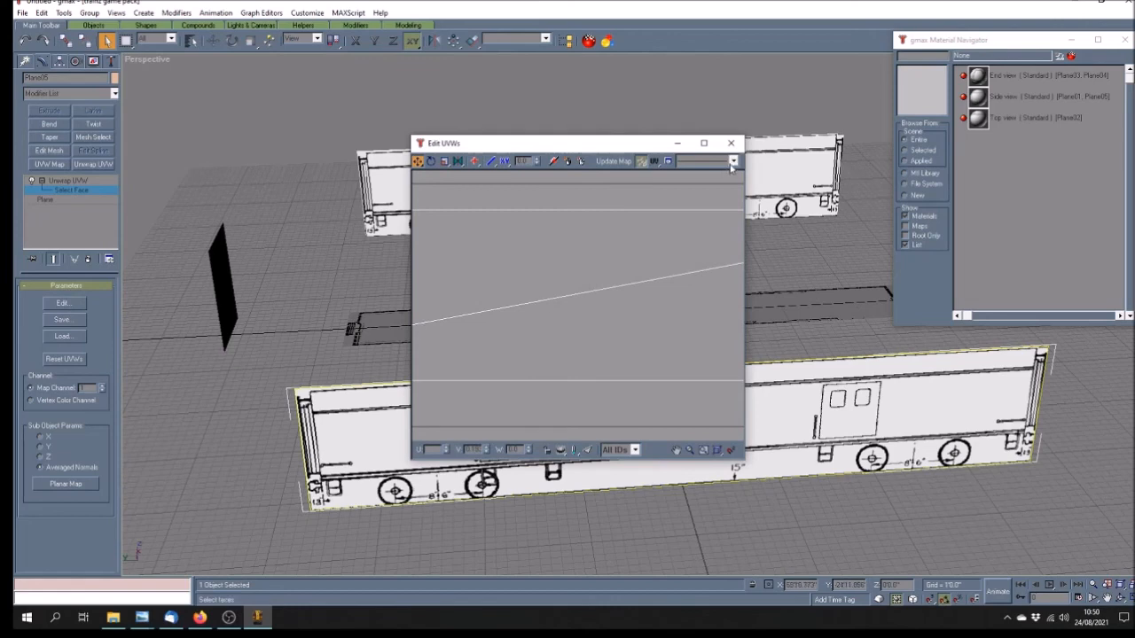
pyautogui.click(730, 161)
pyautogui.click(695, 178)
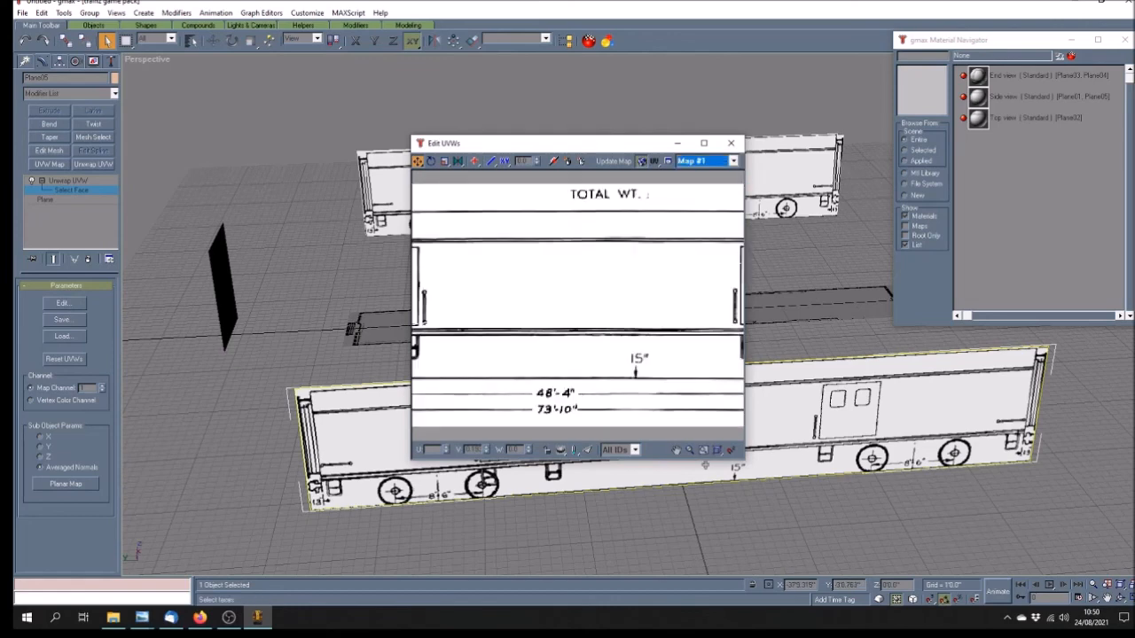
pyautogui.click(676, 450)
pyautogui.scroll(-6, 520, 285)
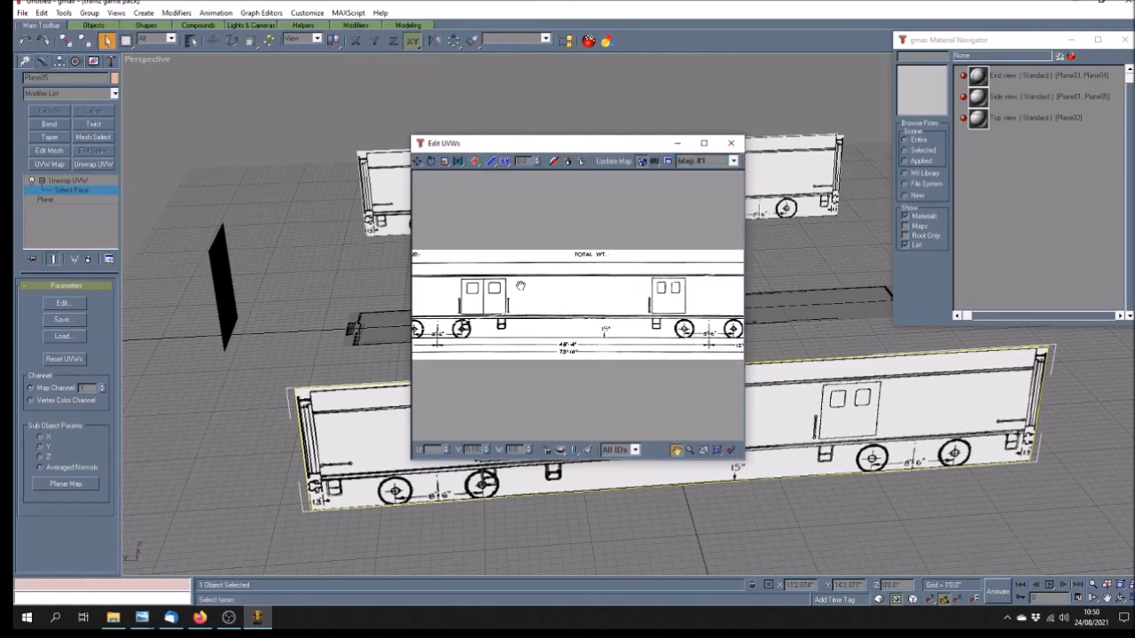
# - Mirror all of the copied side plane's UV vertices horizontally and finish the unwrap editing
pyautogui.click(418, 161)
pyautogui.moveTo(437, 237); pyautogui.dragTo(720, 364)
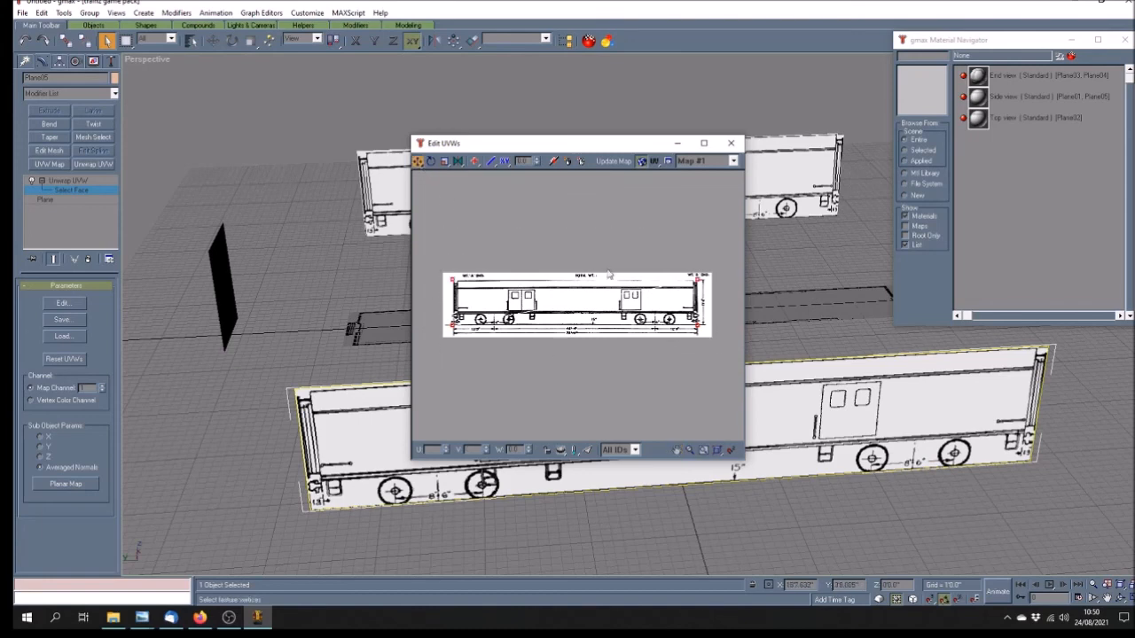
pyautogui.click(458, 162)
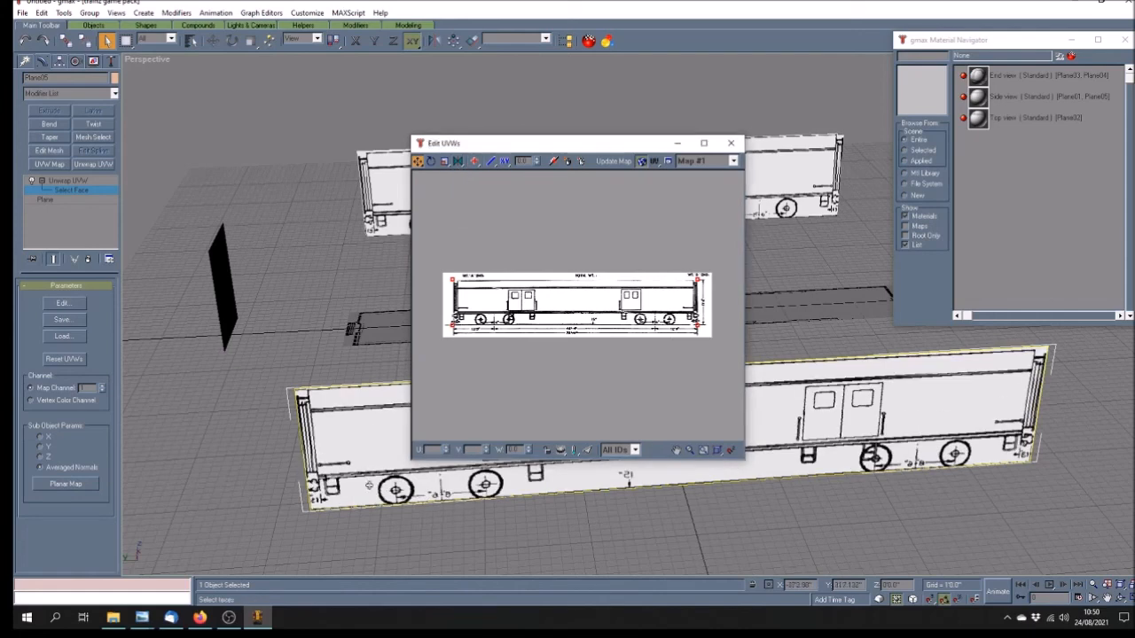
pyautogui.click(730, 142)
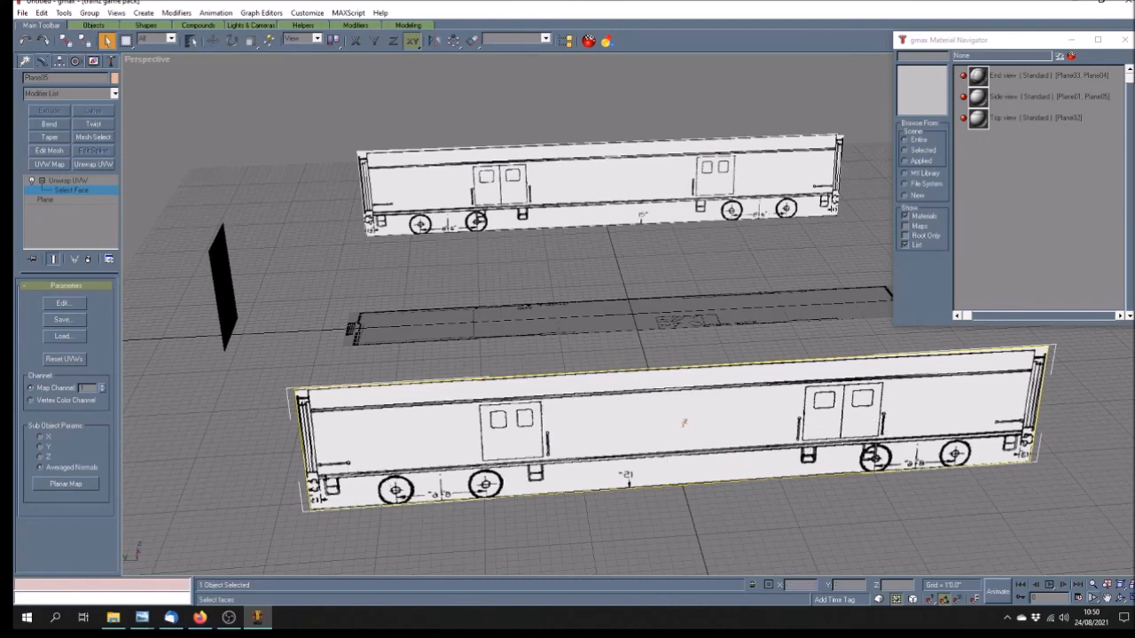
# - Leave face selection and rotate the copied side view plane about the Z axis so its drawing faces outward
pyautogui.click(1120, 598)
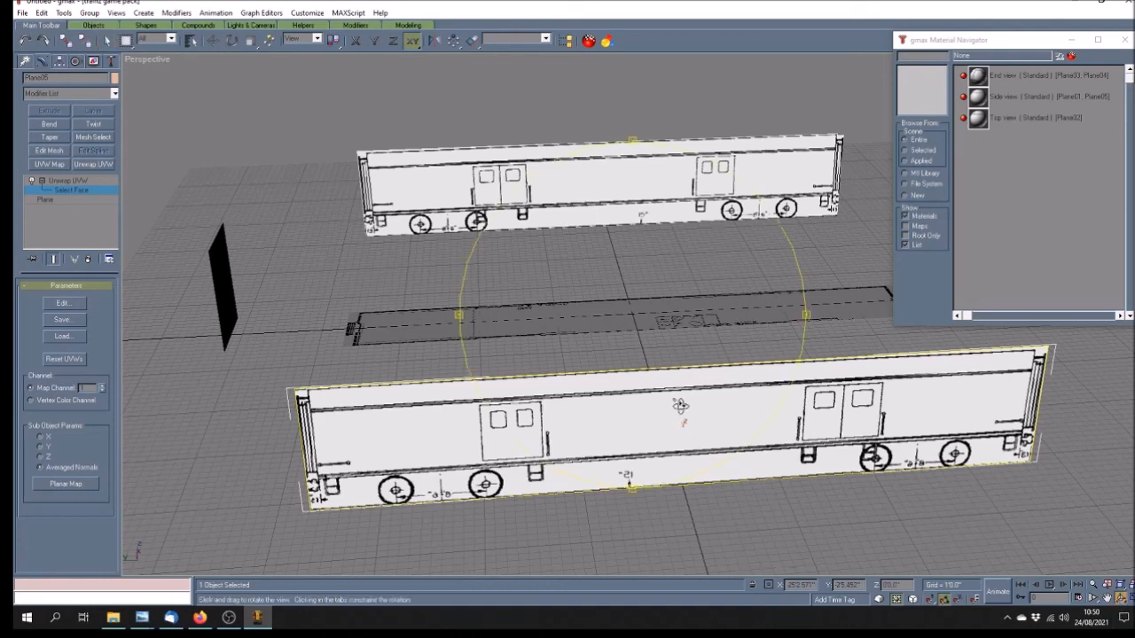
pyautogui.click(68, 180)
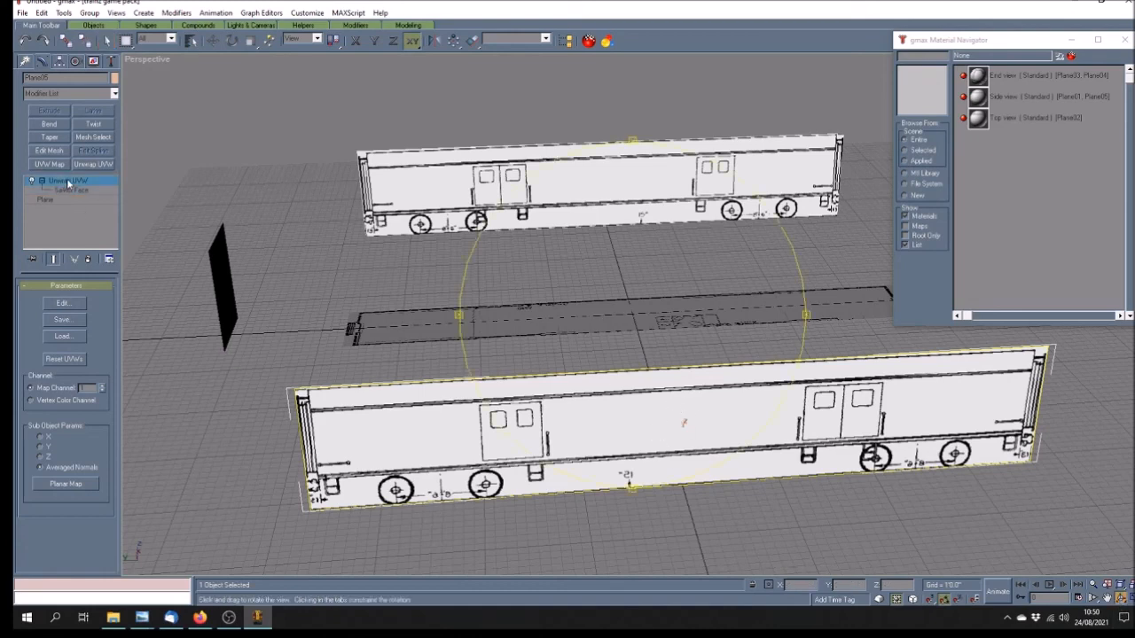
pyautogui.press('e')
pyautogui.moveTo(652, 398); pyautogui.dragTo(706, 508)
pyautogui.click(1122, 598)
pyautogui.moveTo(722, 385); pyautogui.dragTo(575, 326)
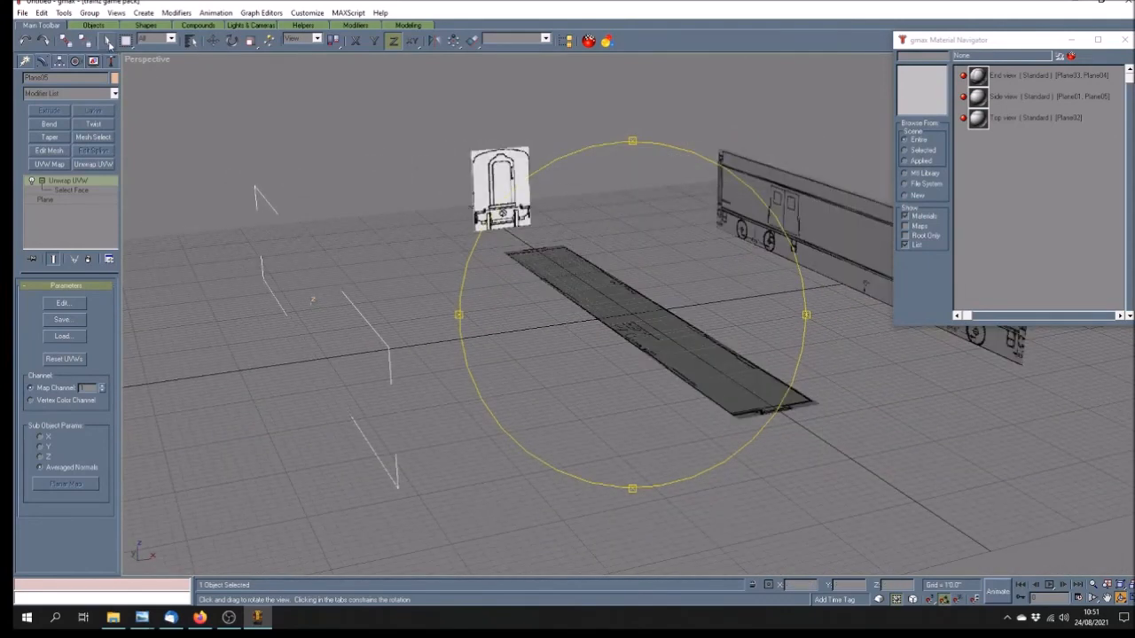
# - Deselect everything and examine the arrangement of the side, end and top reference planes from all around
pyautogui.click(107, 42)
pyautogui.click(397, 228)
pyautogui.click(1121, 598)
pyautogui.moveTo(638, 392); pyautogui.dragTo(520, 367)
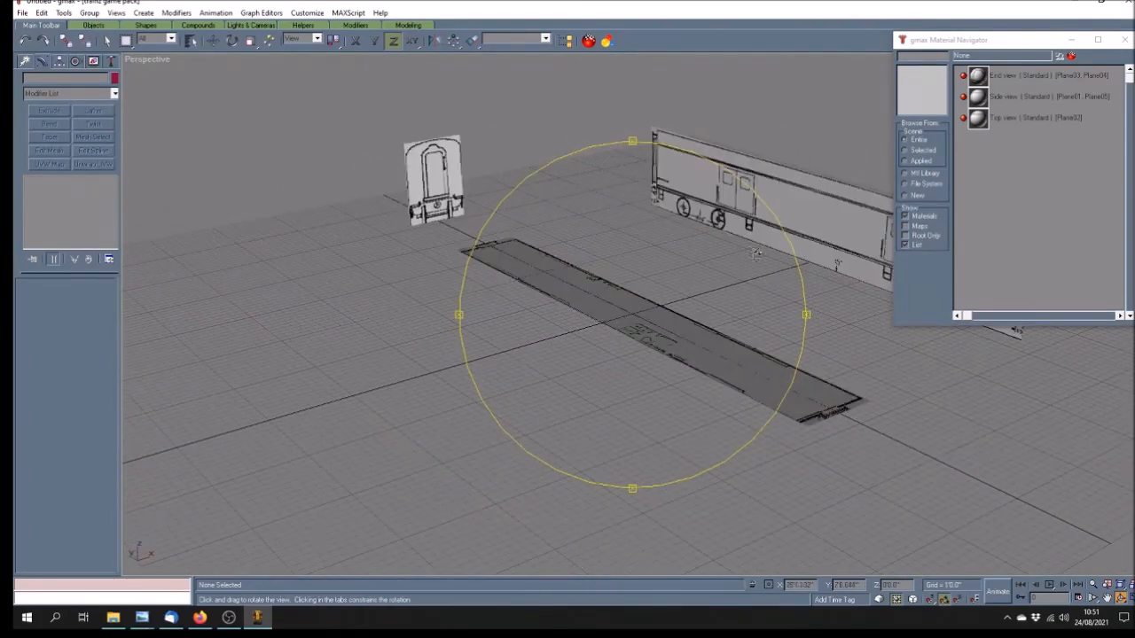
pyautogui.moveTo(574, 338); pyautogui.dragTo(687, 358)
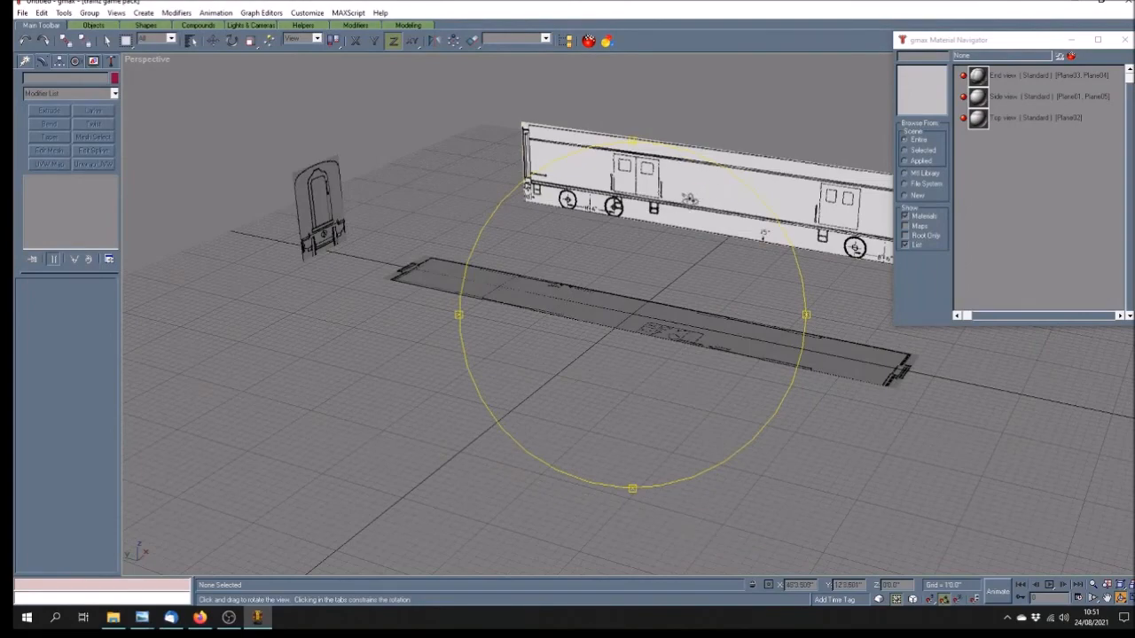
pyautogui.moveTo(690, 196)
pyautogui.mouseDown()
pyautogui.moveTo(611, 240)
pyautogui.moveTo(640, 251)
pyautogui.moveTo(594, 295)
pyautogui.moveTo(620, 319)
pyautogui.moveTo(604, 328)
pyautogui.moveTo(625, 321)
pyautogui.mouseUp()
pyautogui.scroll(-2, 625, 322)
pyautogui.scroll(2, 626, 321)
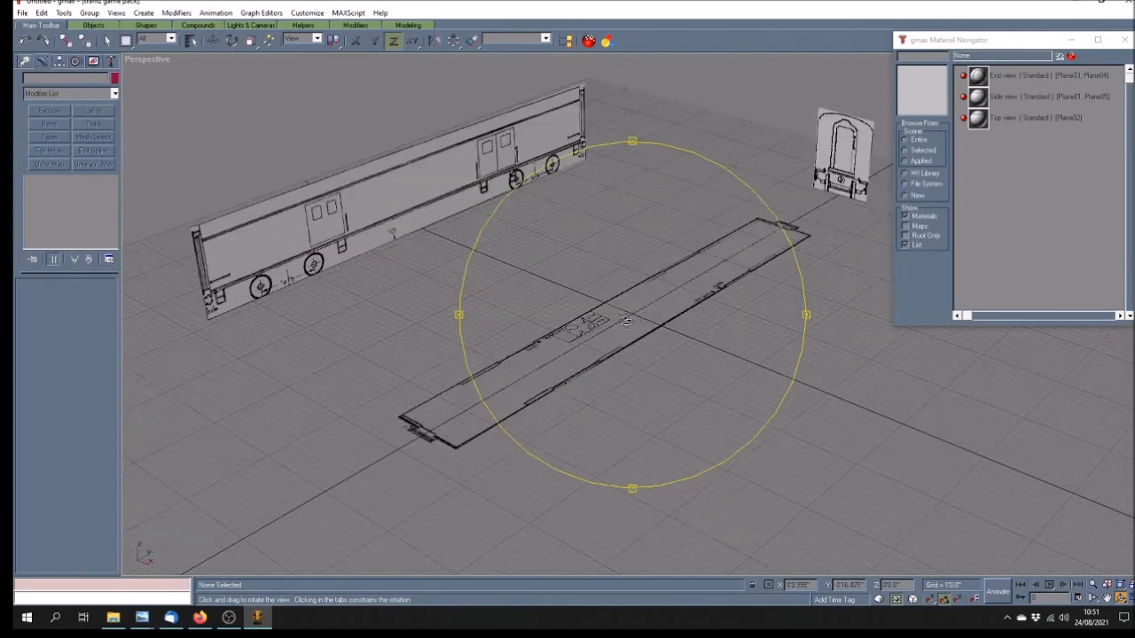
pyautogui.moveTo(625, 321); pyautogui.dragTo(621, 297)
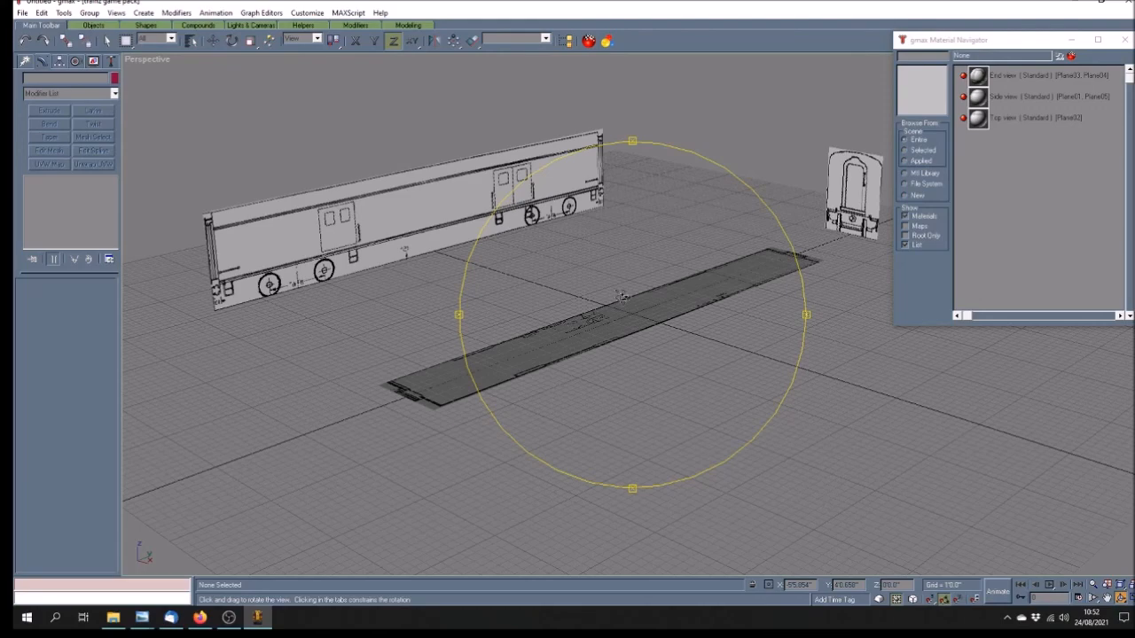
pyautogui.moveTo(620, 296)
pyautogui.mouseDown()
pyautogui.moveTo(667, 309)
pyautogui.moveTo(630, 305)
pyautogui.mouseUp()
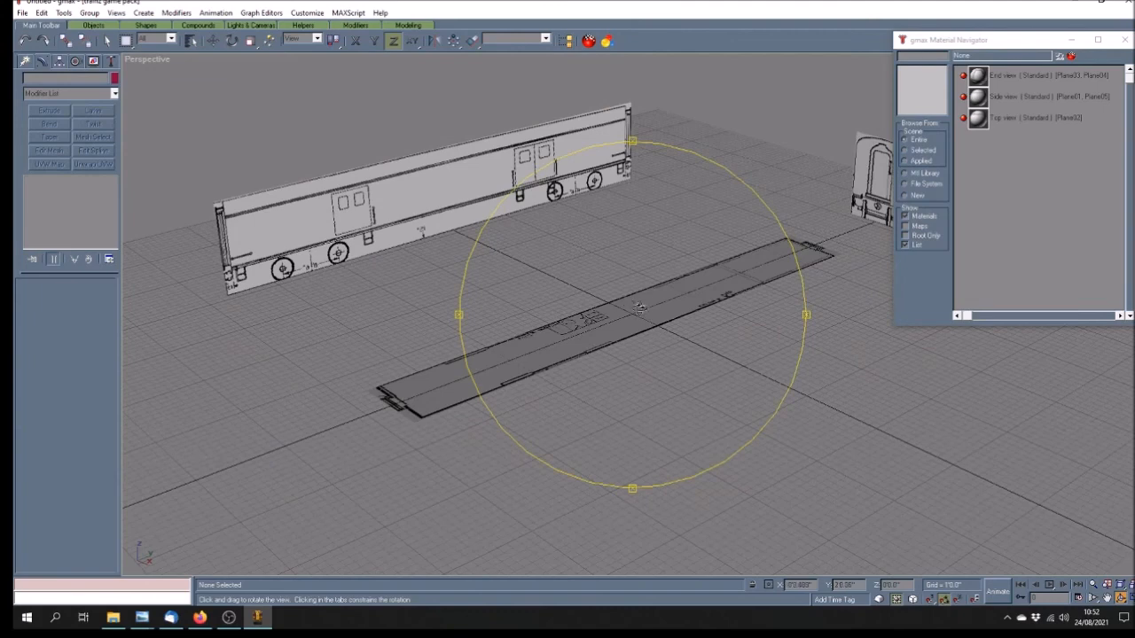
pyautogui.moveTo(639, 307); pyautogui.dragTo(660, 307)
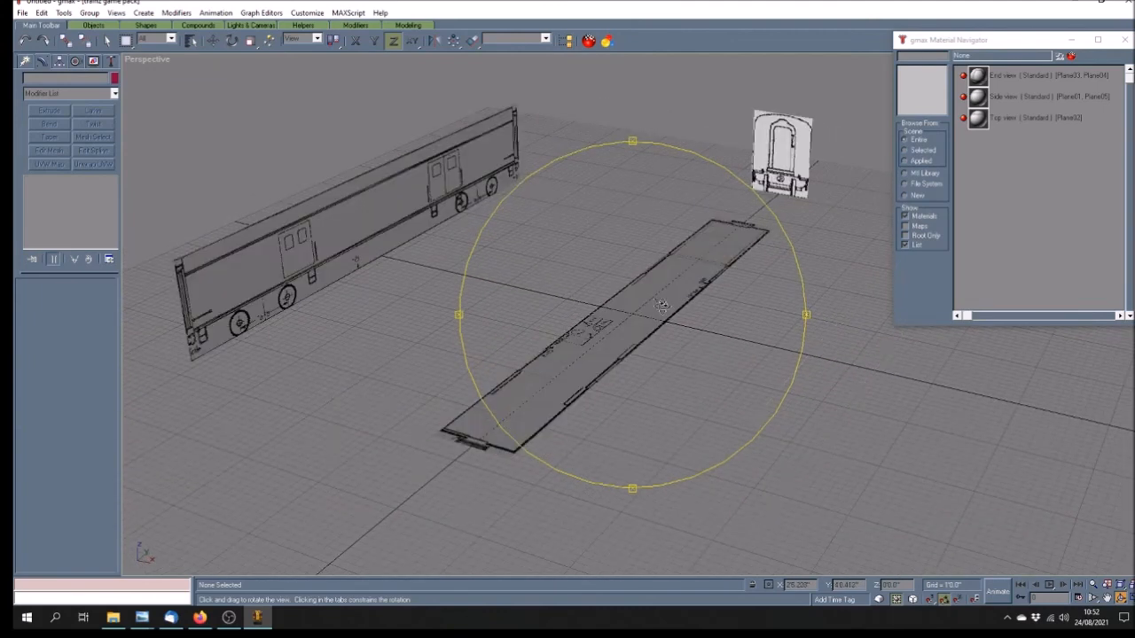